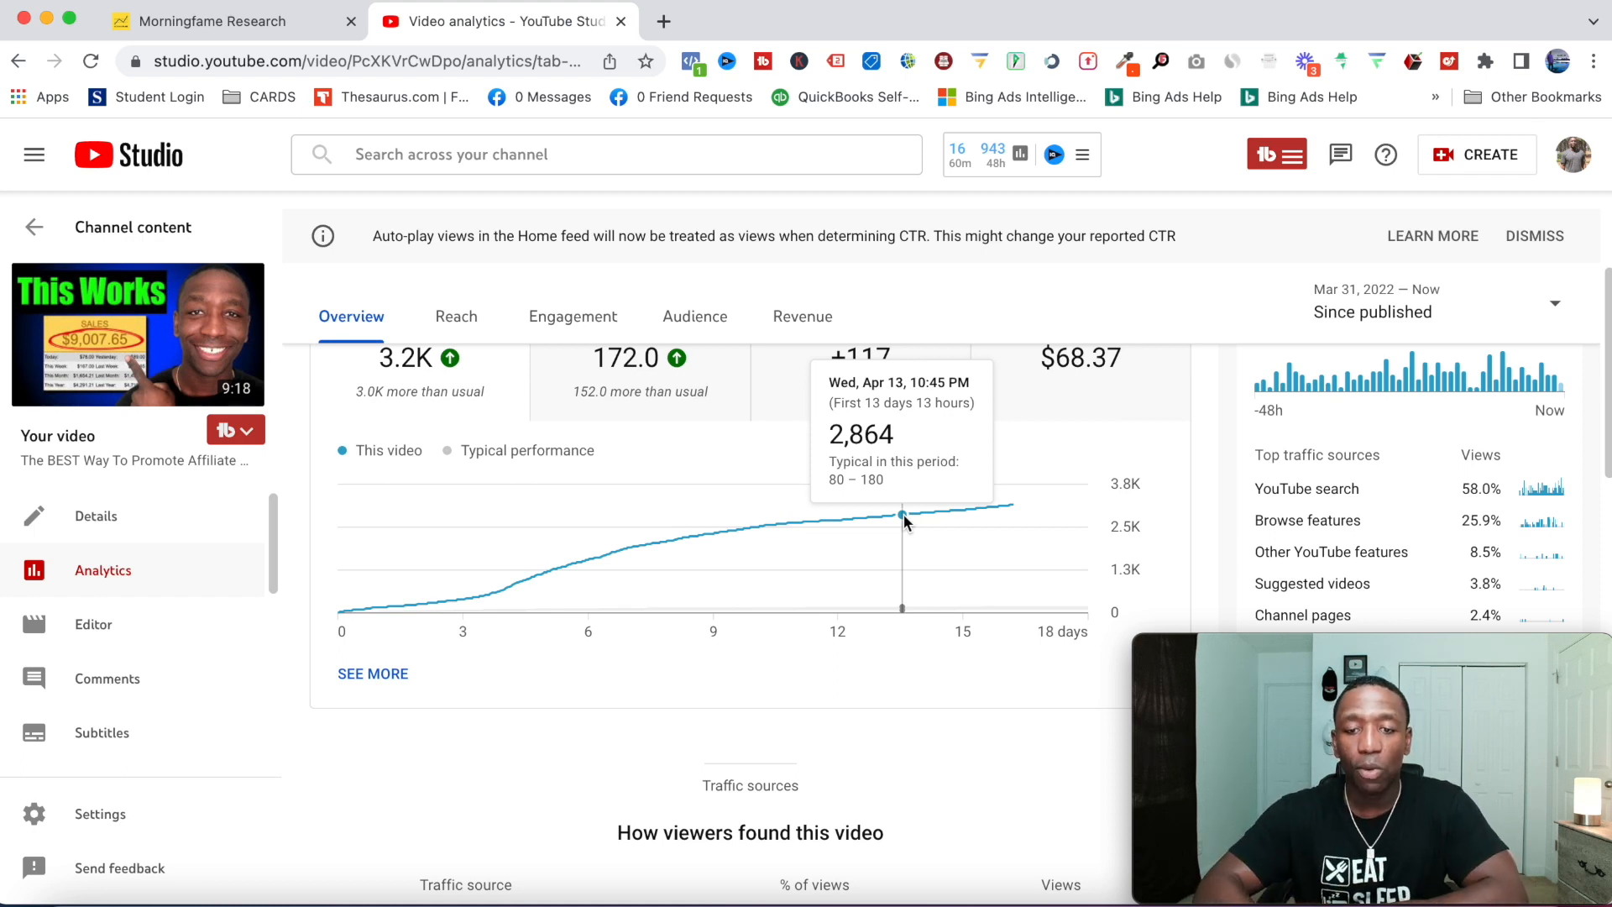
- View the video's Reach analytics and examine the impressions chart and the explanation of impressions click-through rate
click(458, 317)
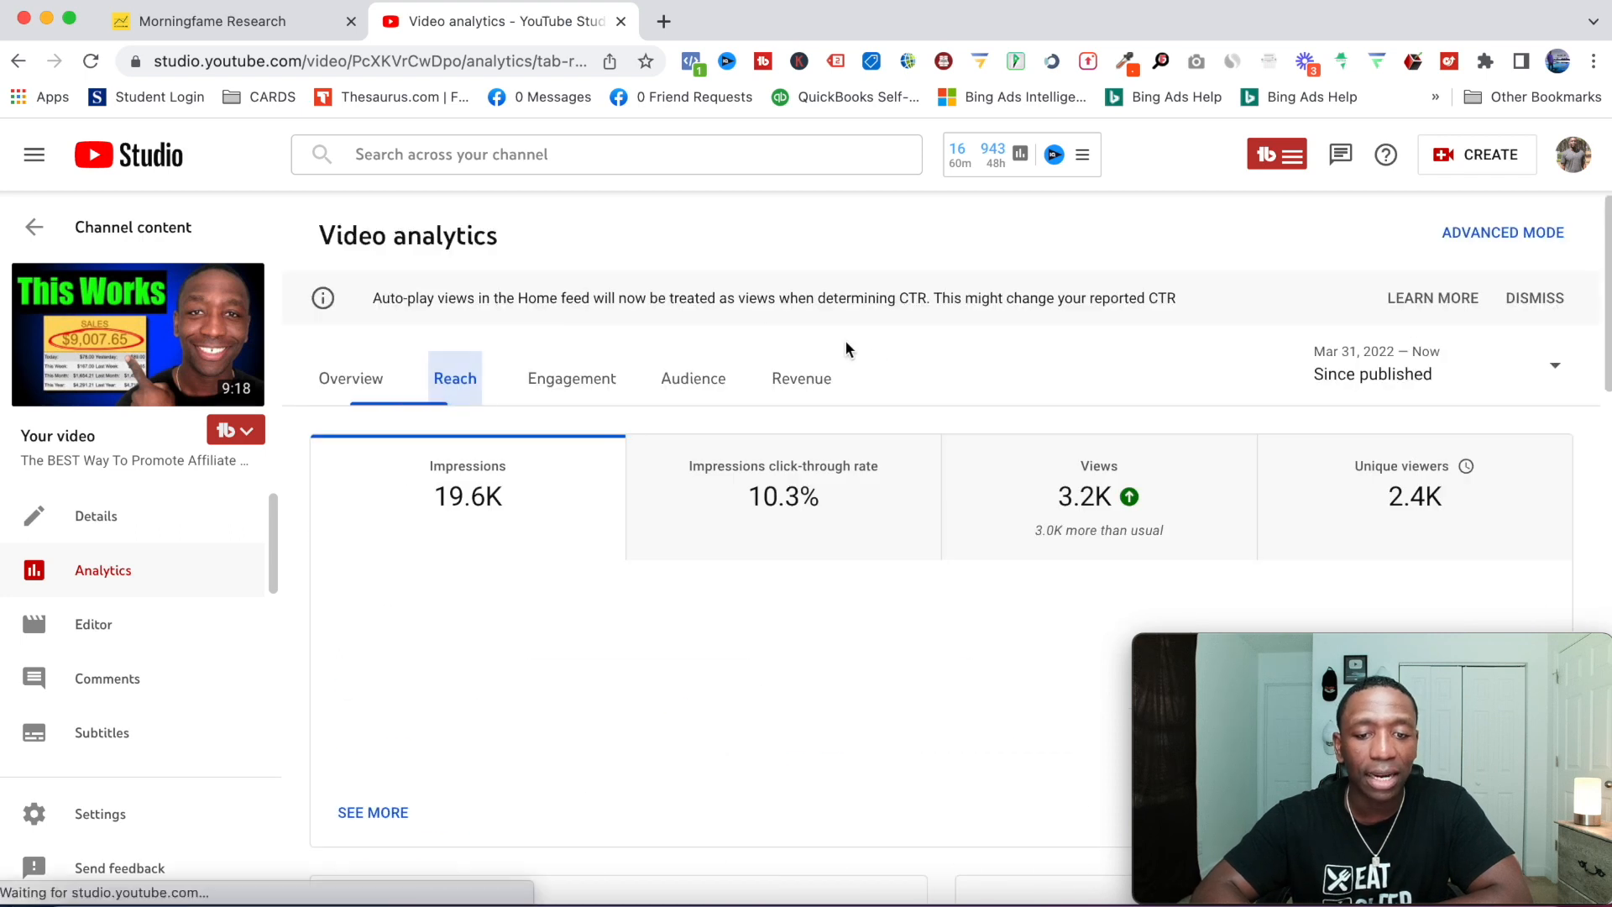
scroll(874, 360, down, 1)
mouse_move(478, 463)
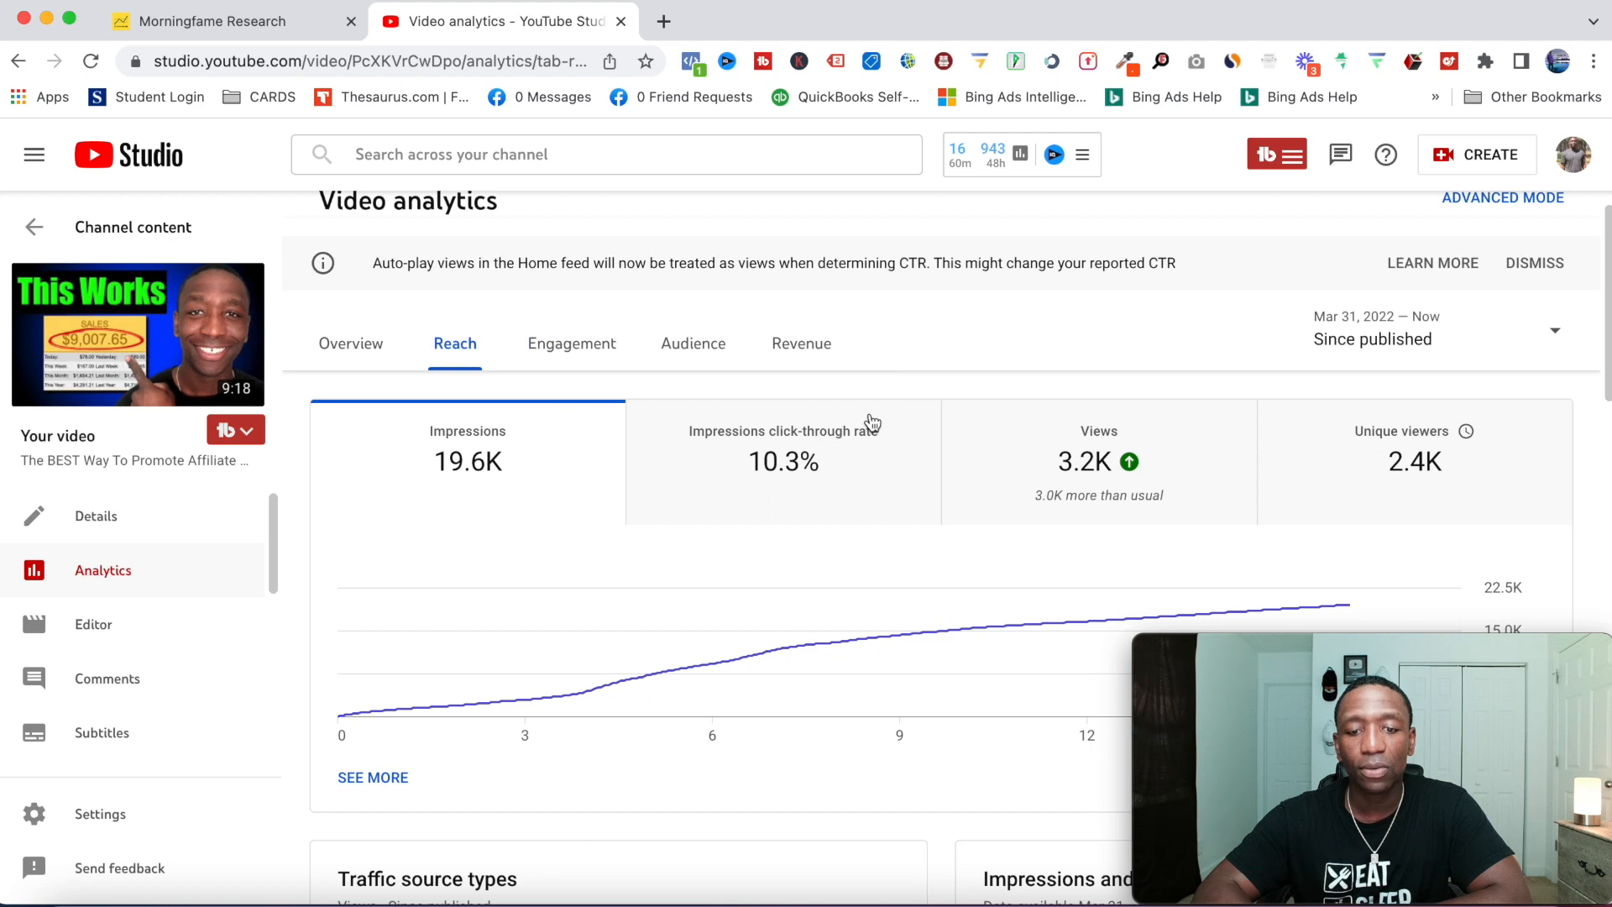
mouse_move(851, 435)
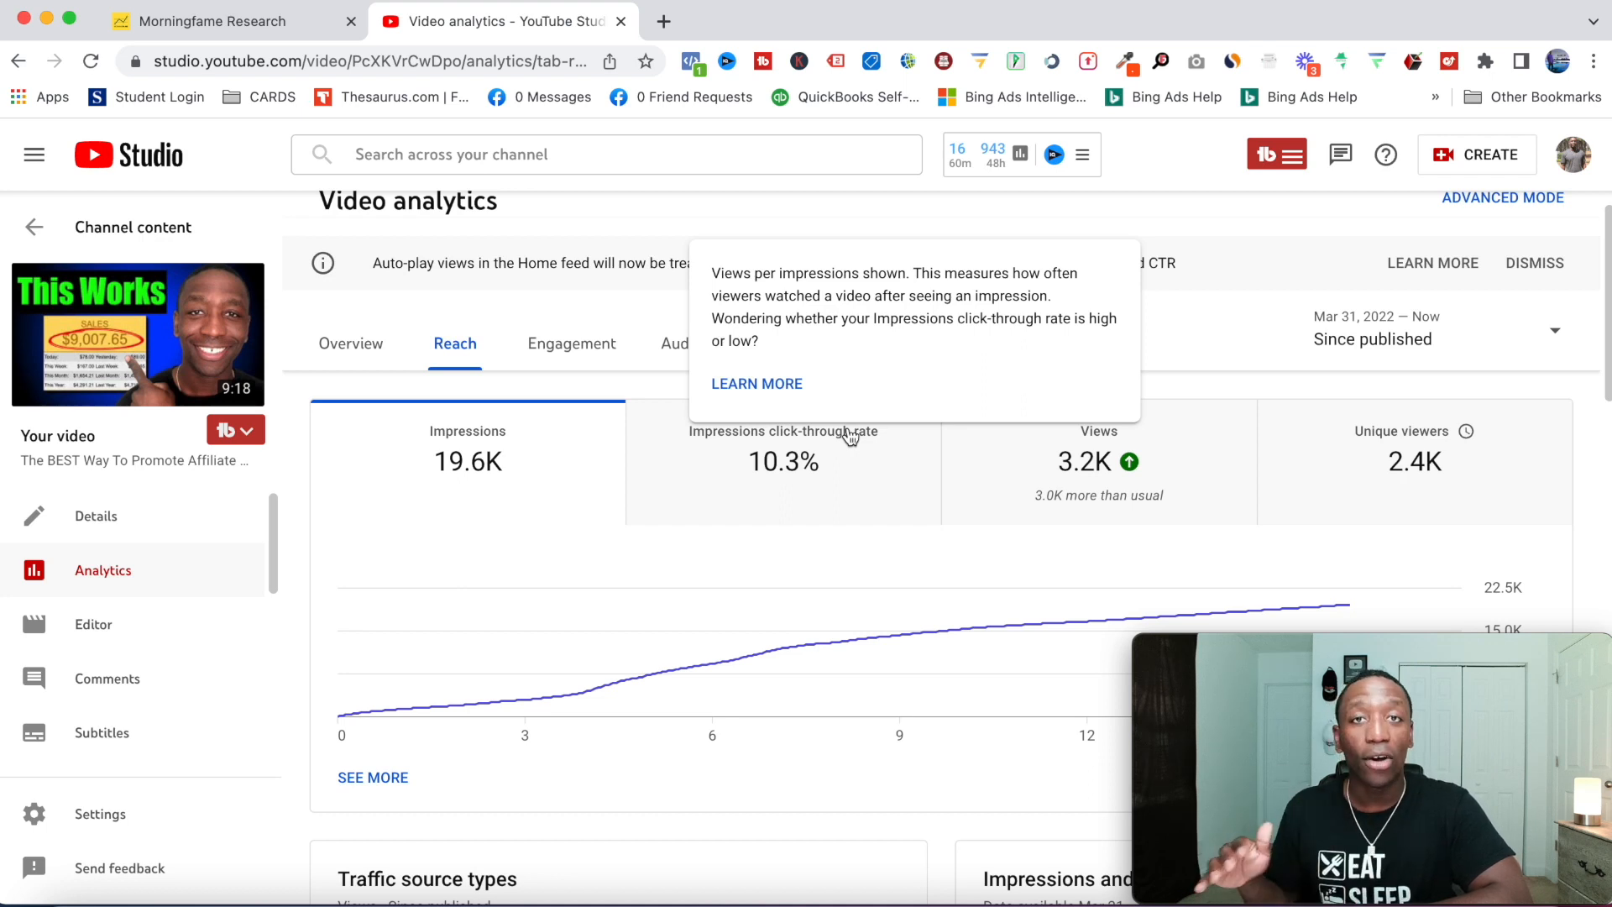
- Set the Reach report's period to April 2022 and chart the impressions click-through rate
click(1430, 342)
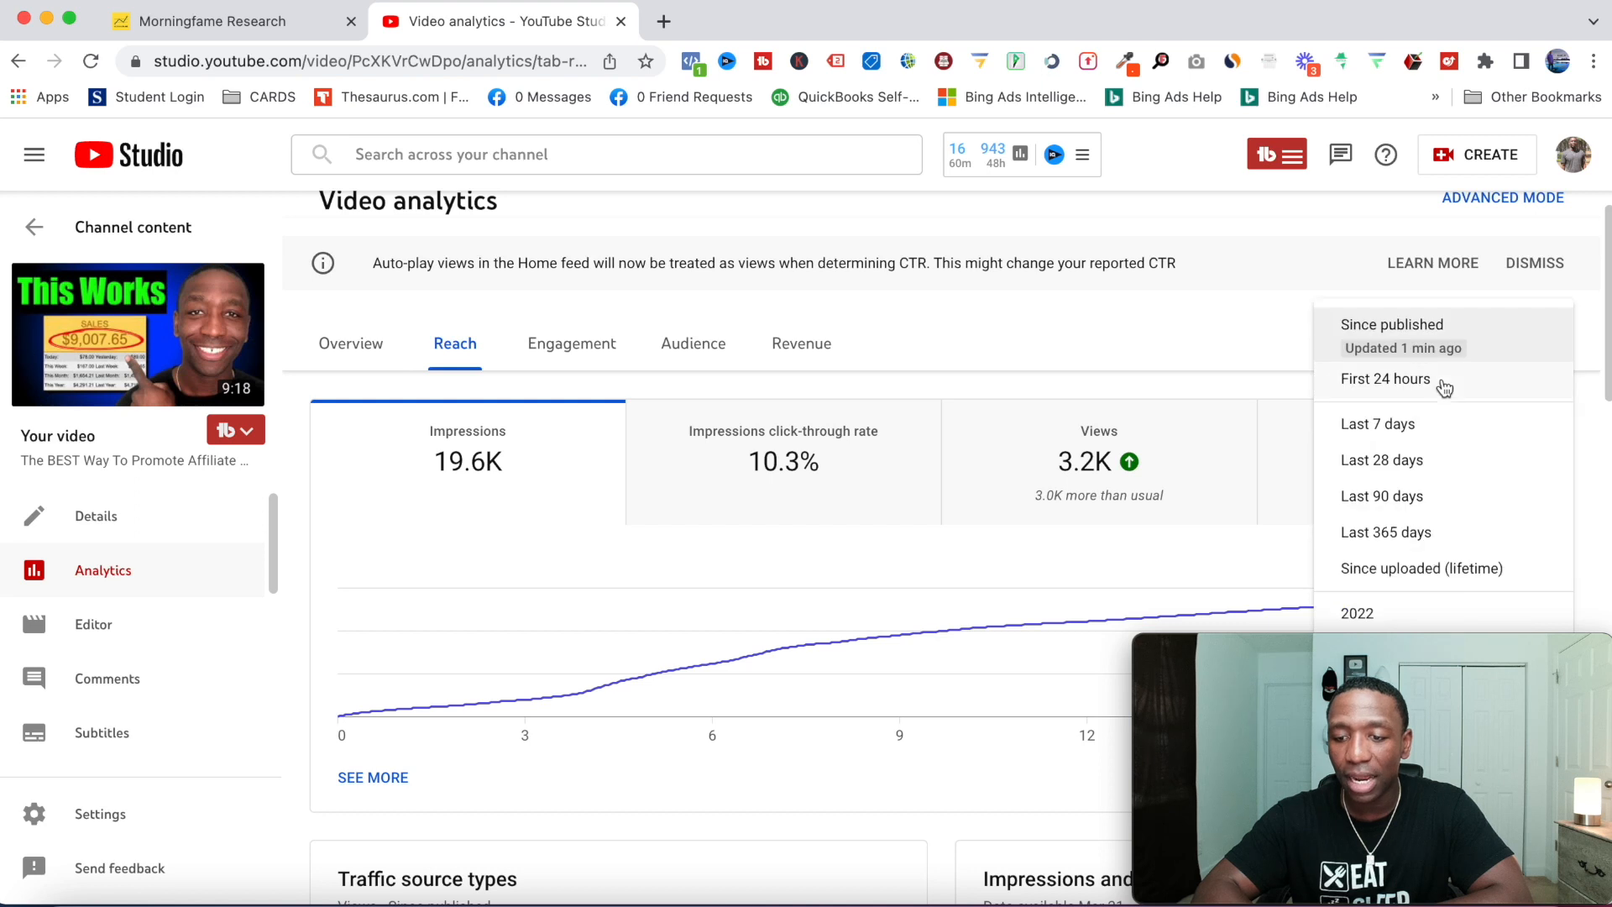
click(1394, 612)
click(1457, 351)
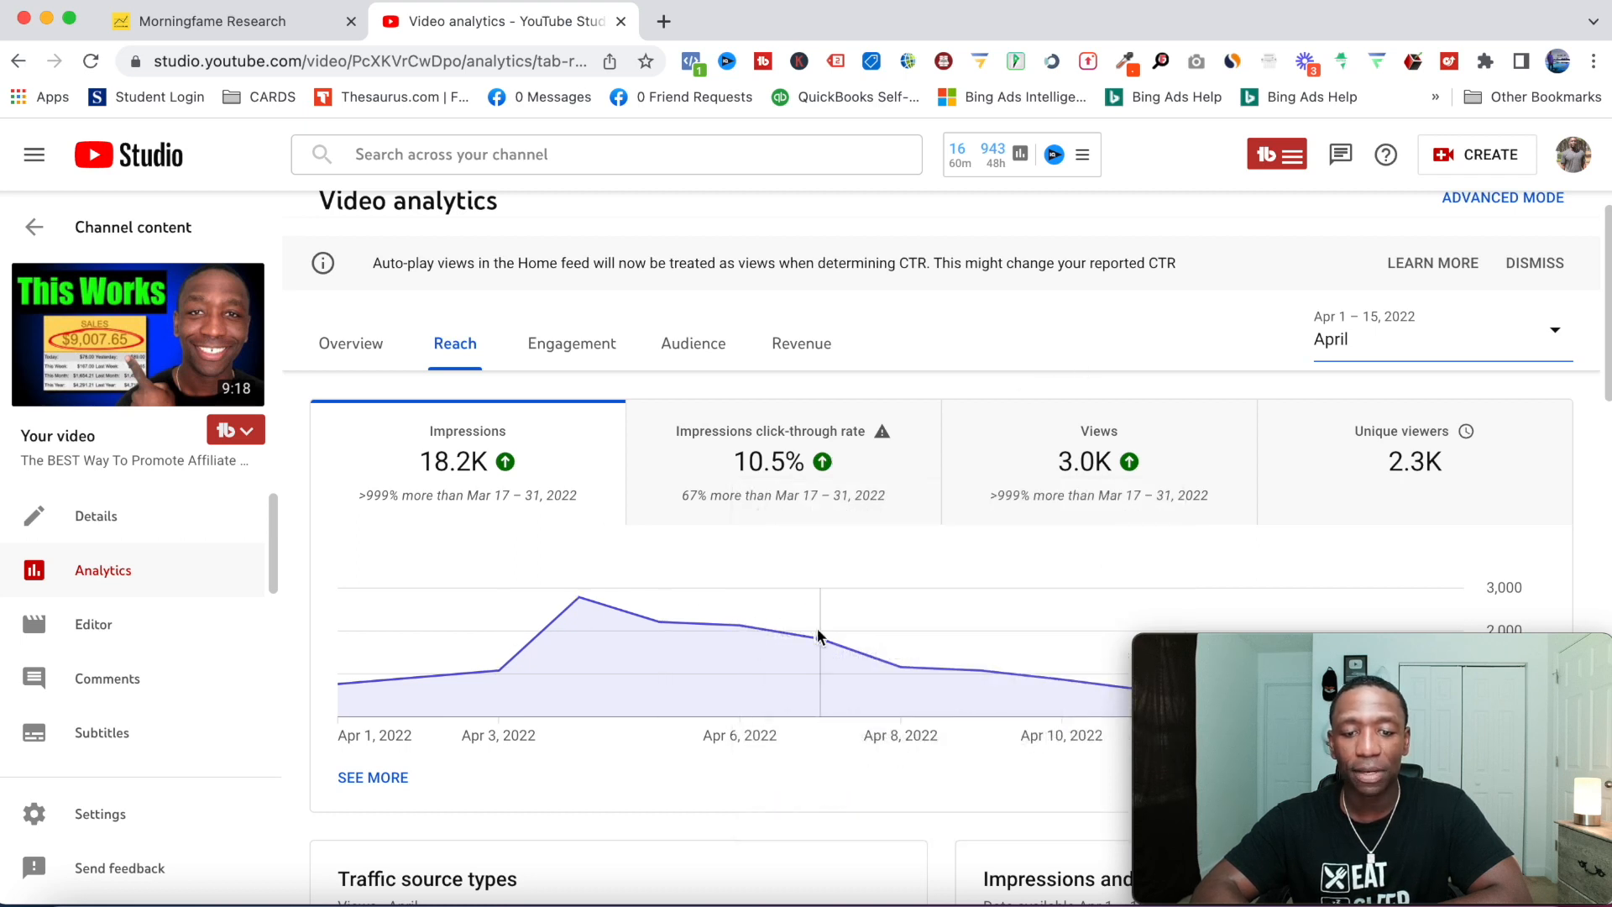
click(794, 479)
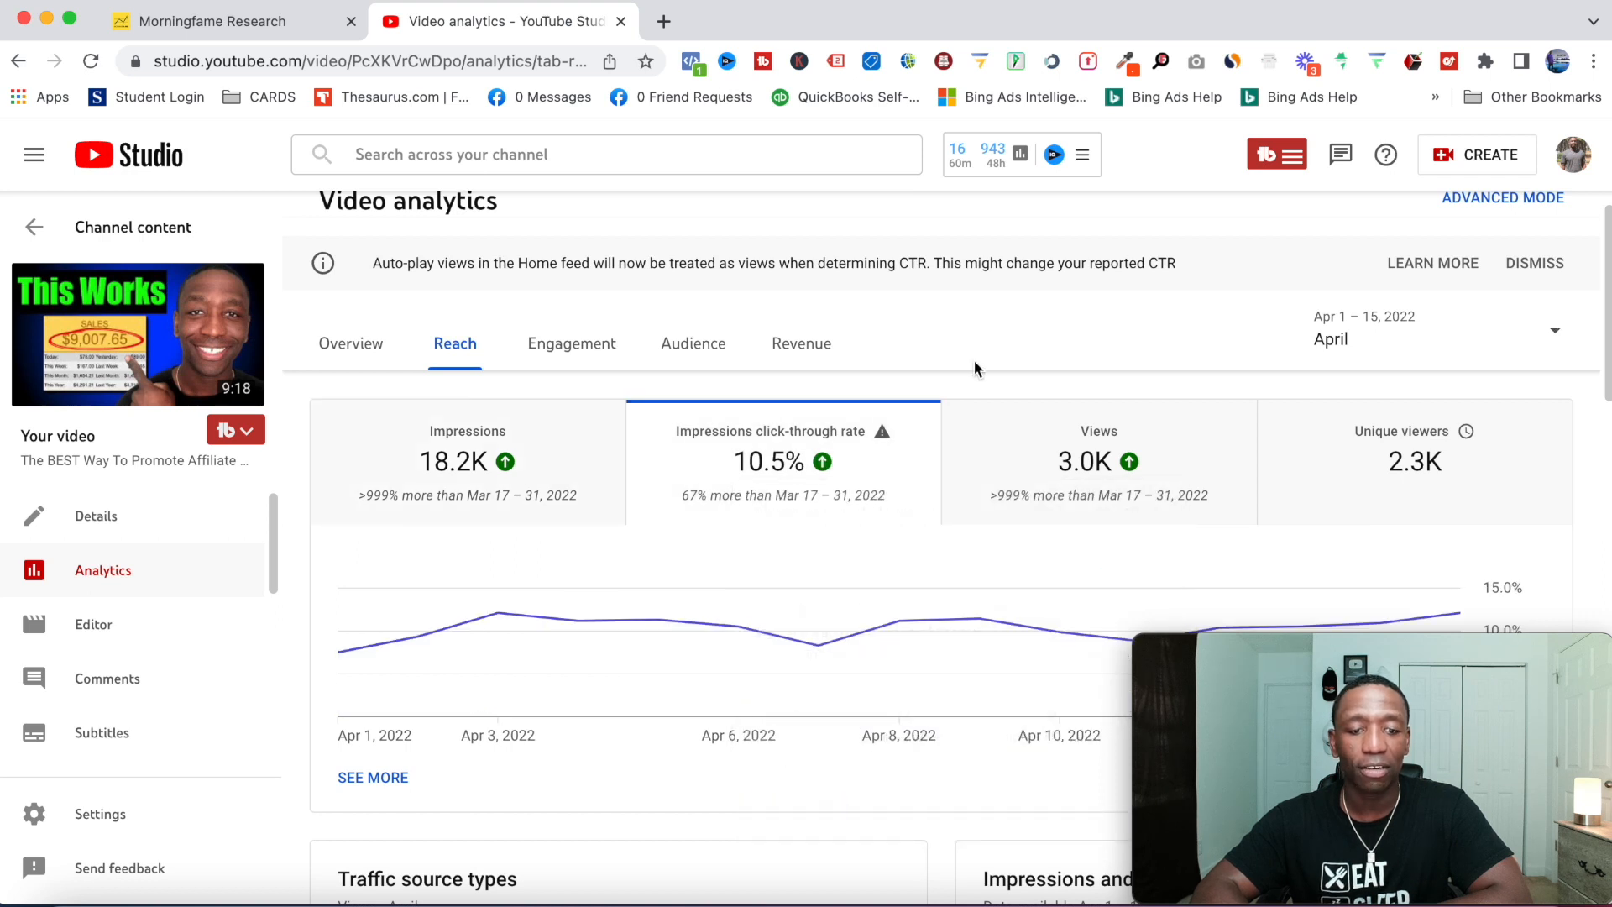
scroll(957, 361, down, 1)
mouse_move(340, 622)
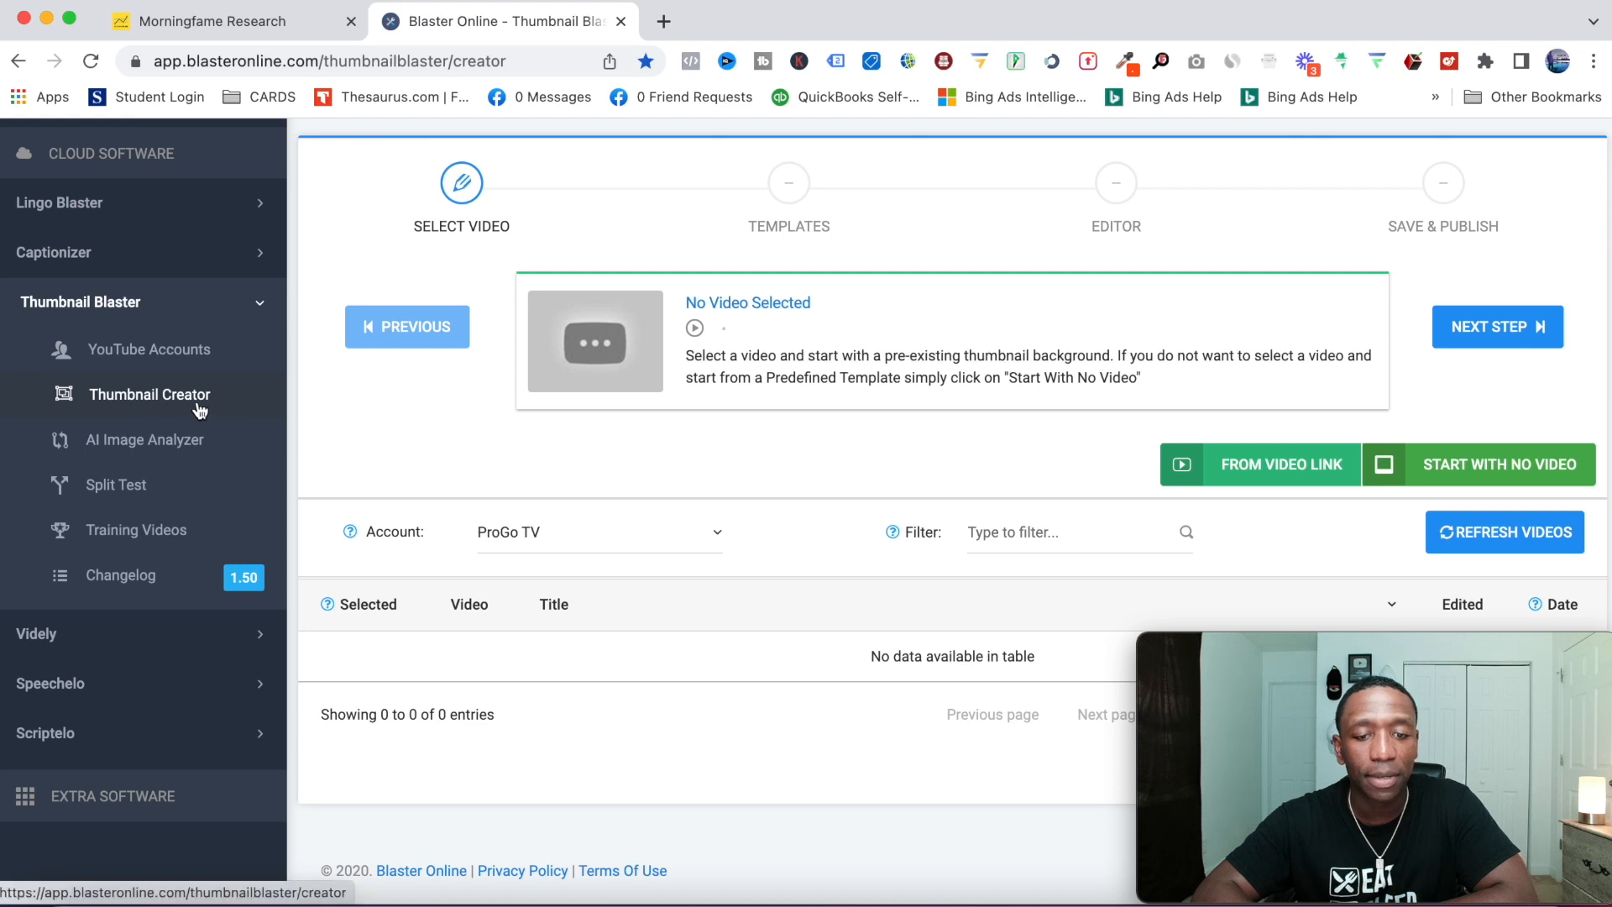
- Start a new thumbnail in Thumbnail Creator with no video and a blank canvas from scratch
click(1530, 467)
scroll(971, 445, down, 10)
scroll(972, 445, down, 8)
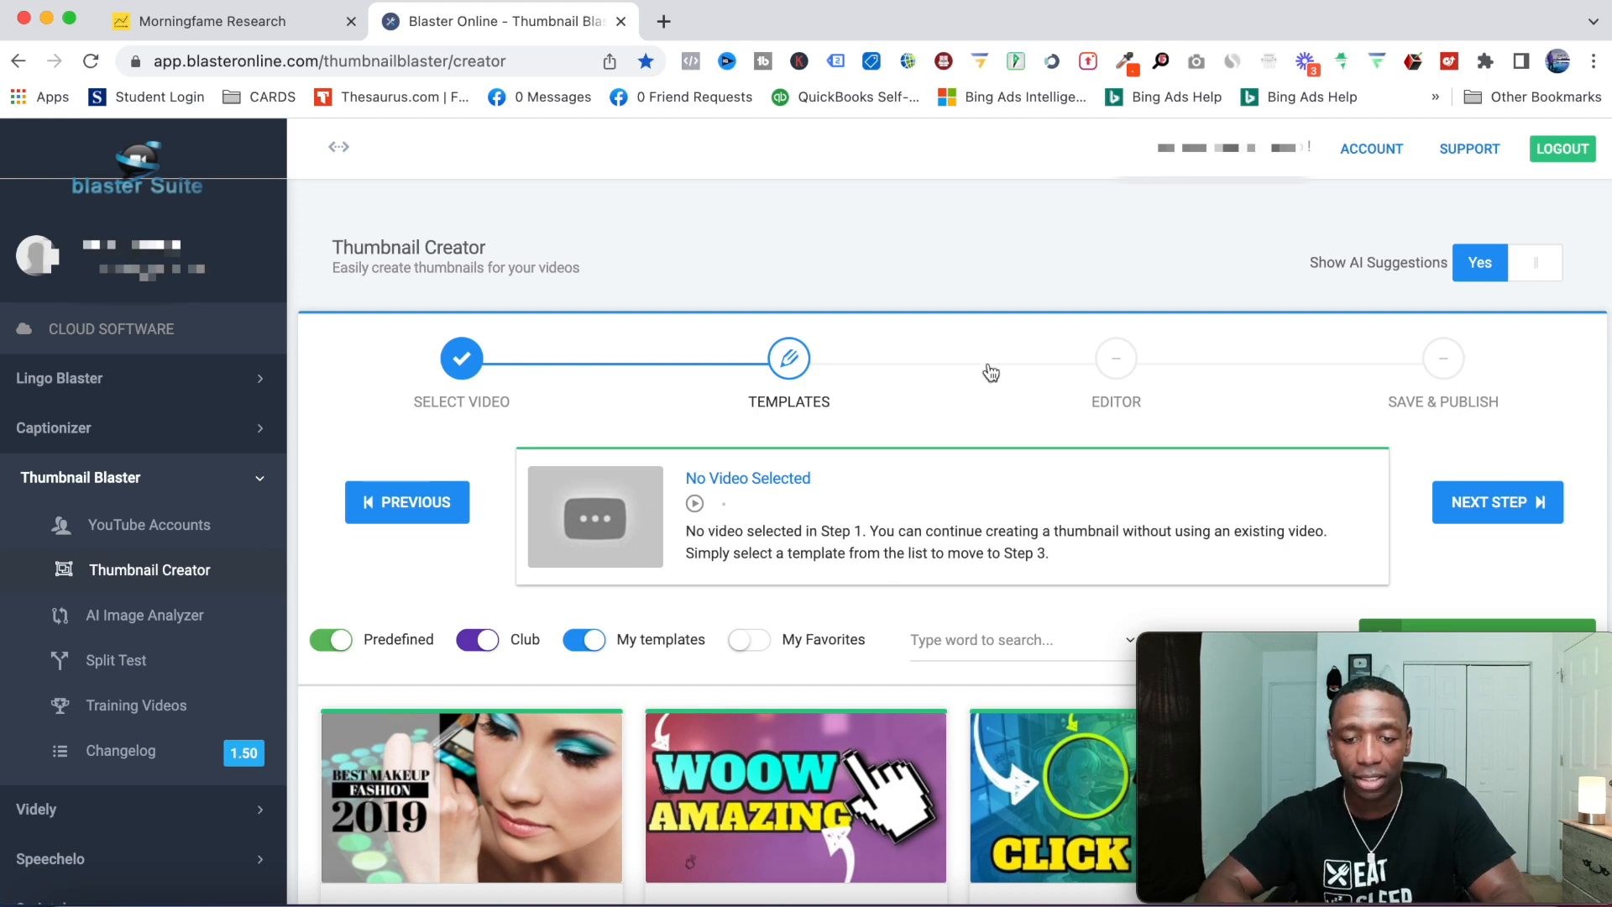
scroll(989, 369, down, 3)
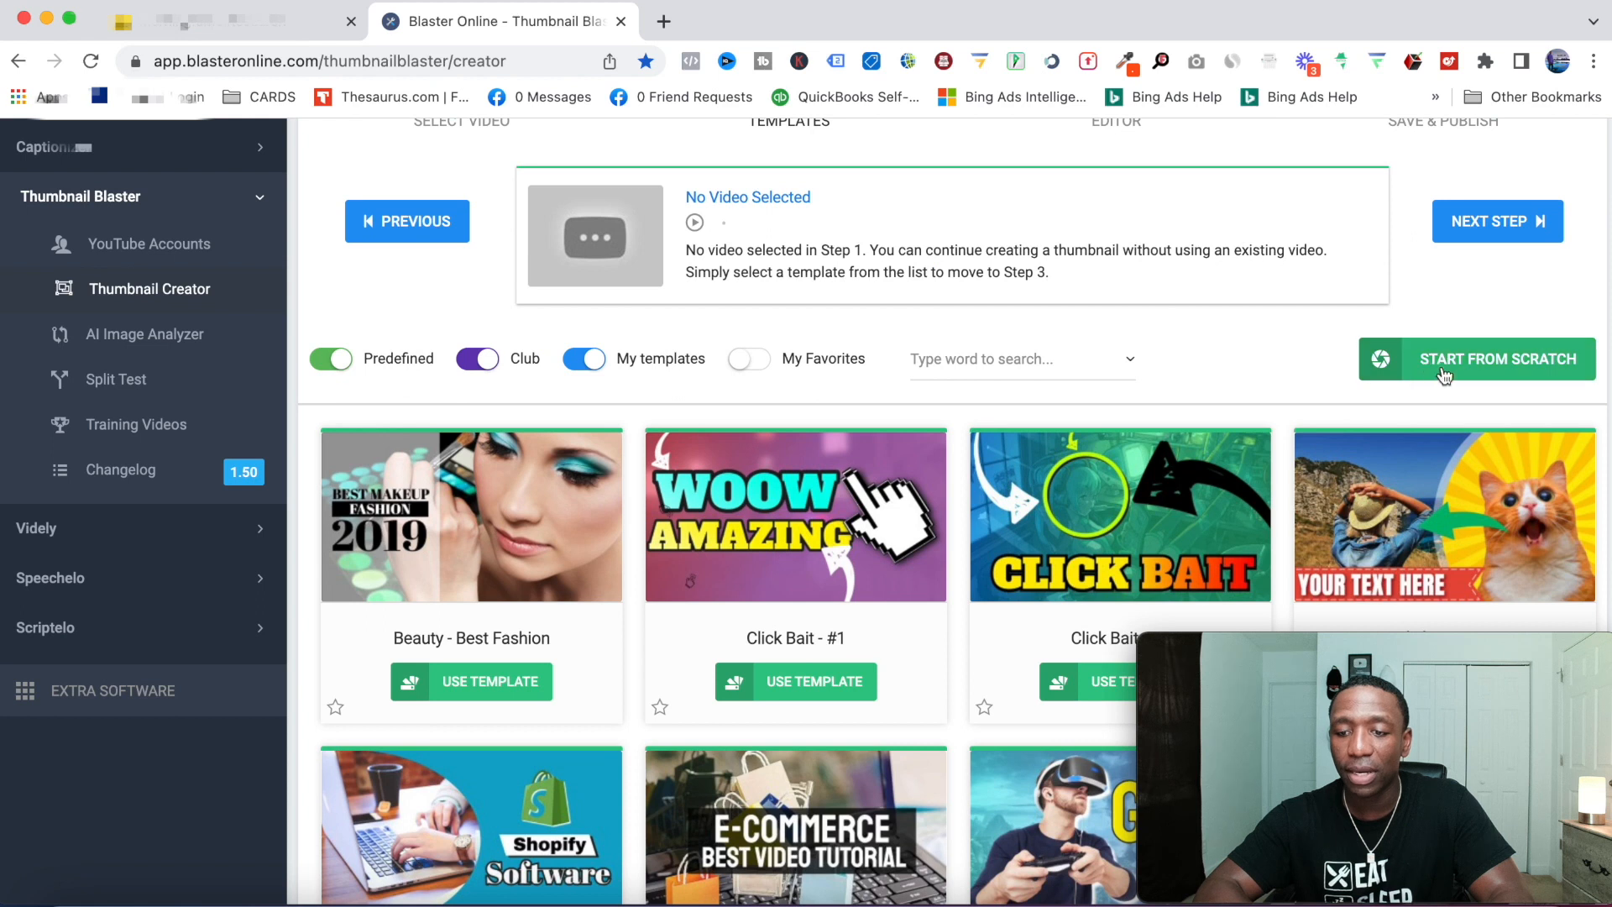
click(1485, 369)
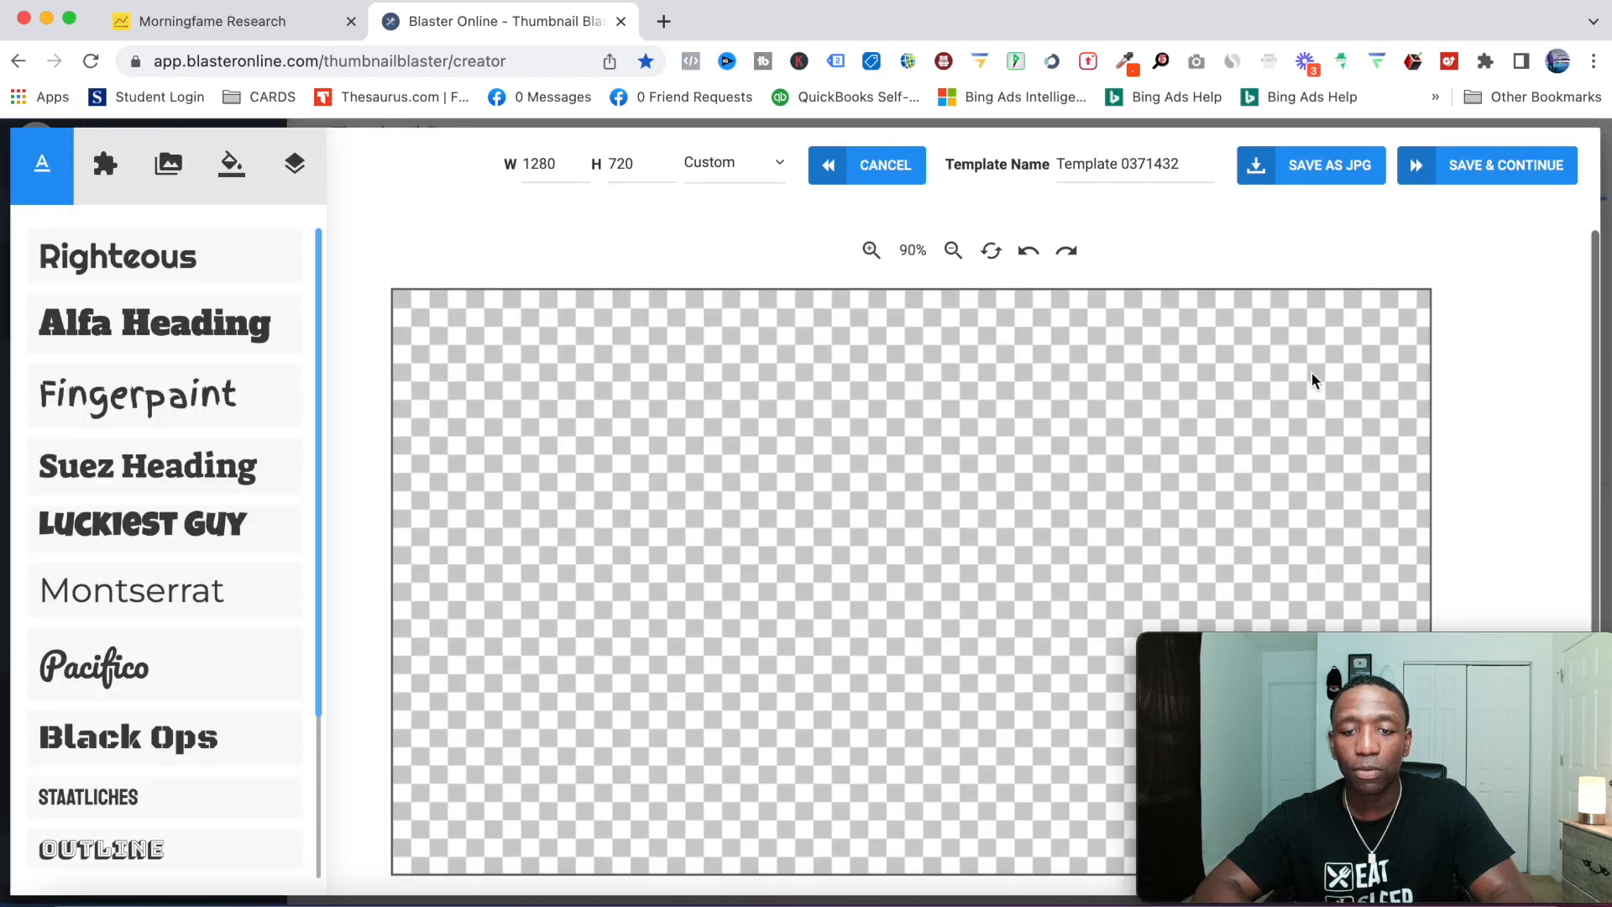
- Fill the thumbnail background with a radial gradient and set its outer colour to black, #000000
click(954, 251)
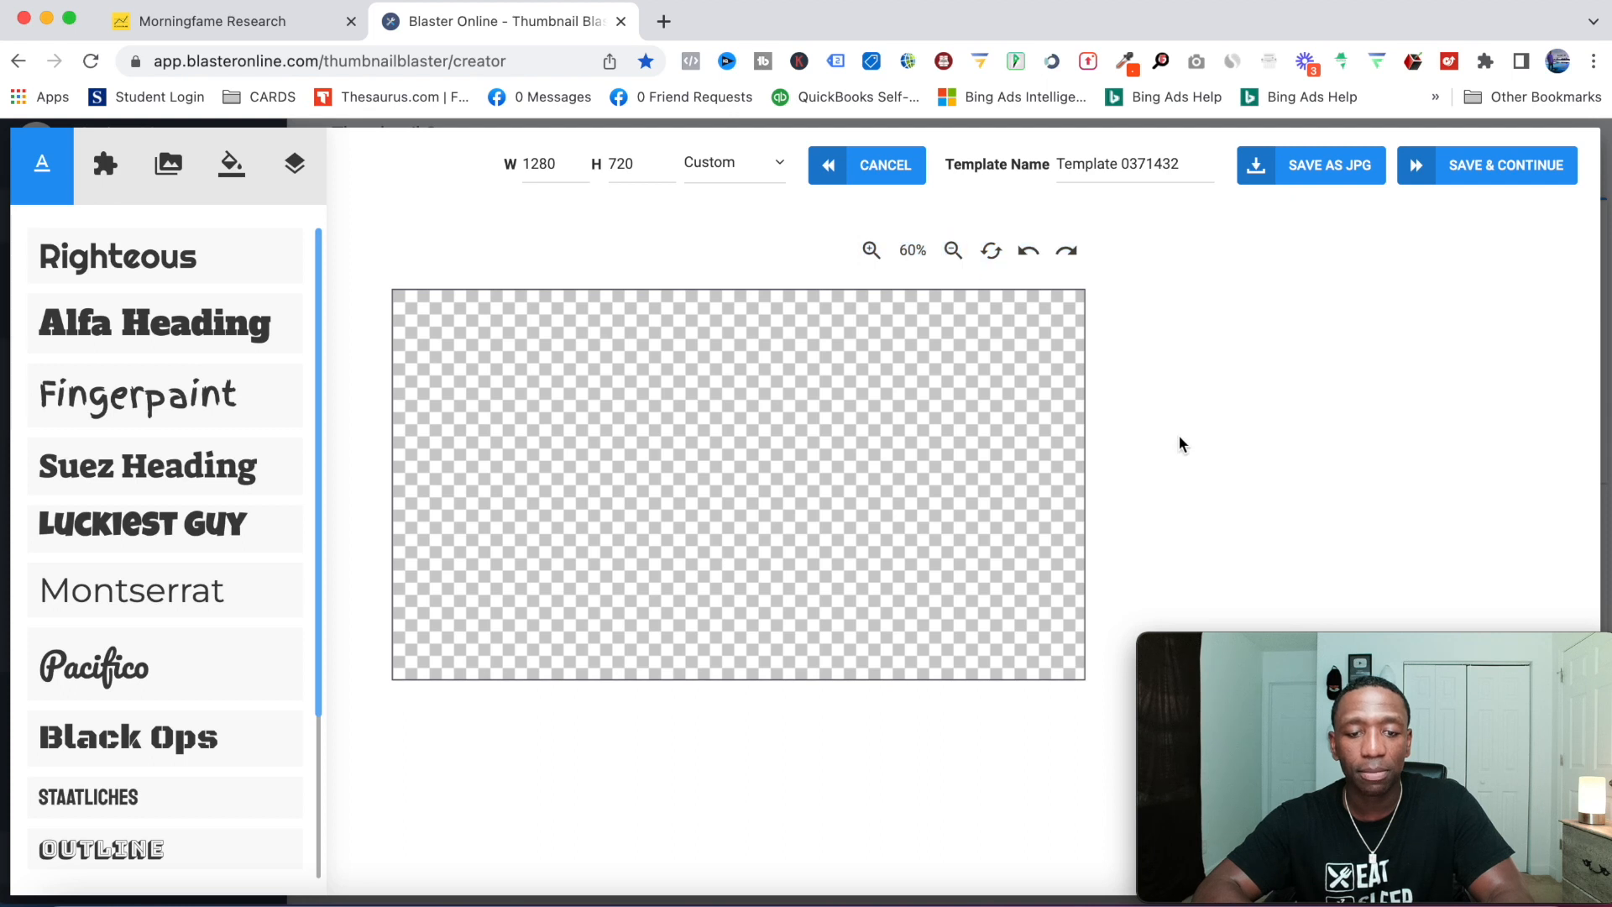
click(461, 347)
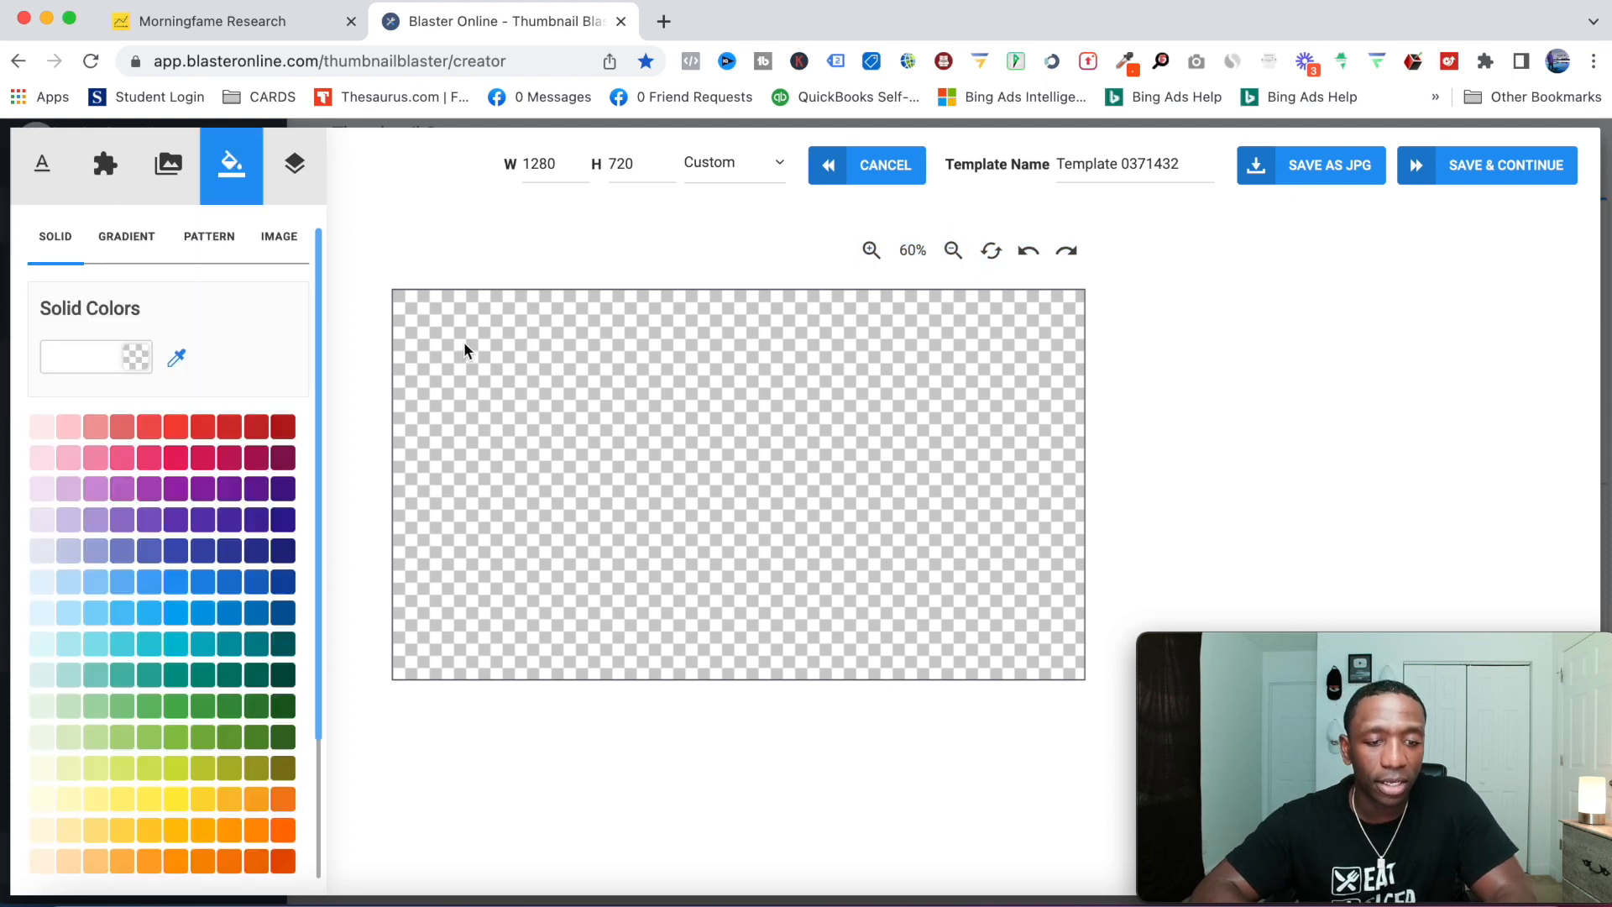
click(118, 238)
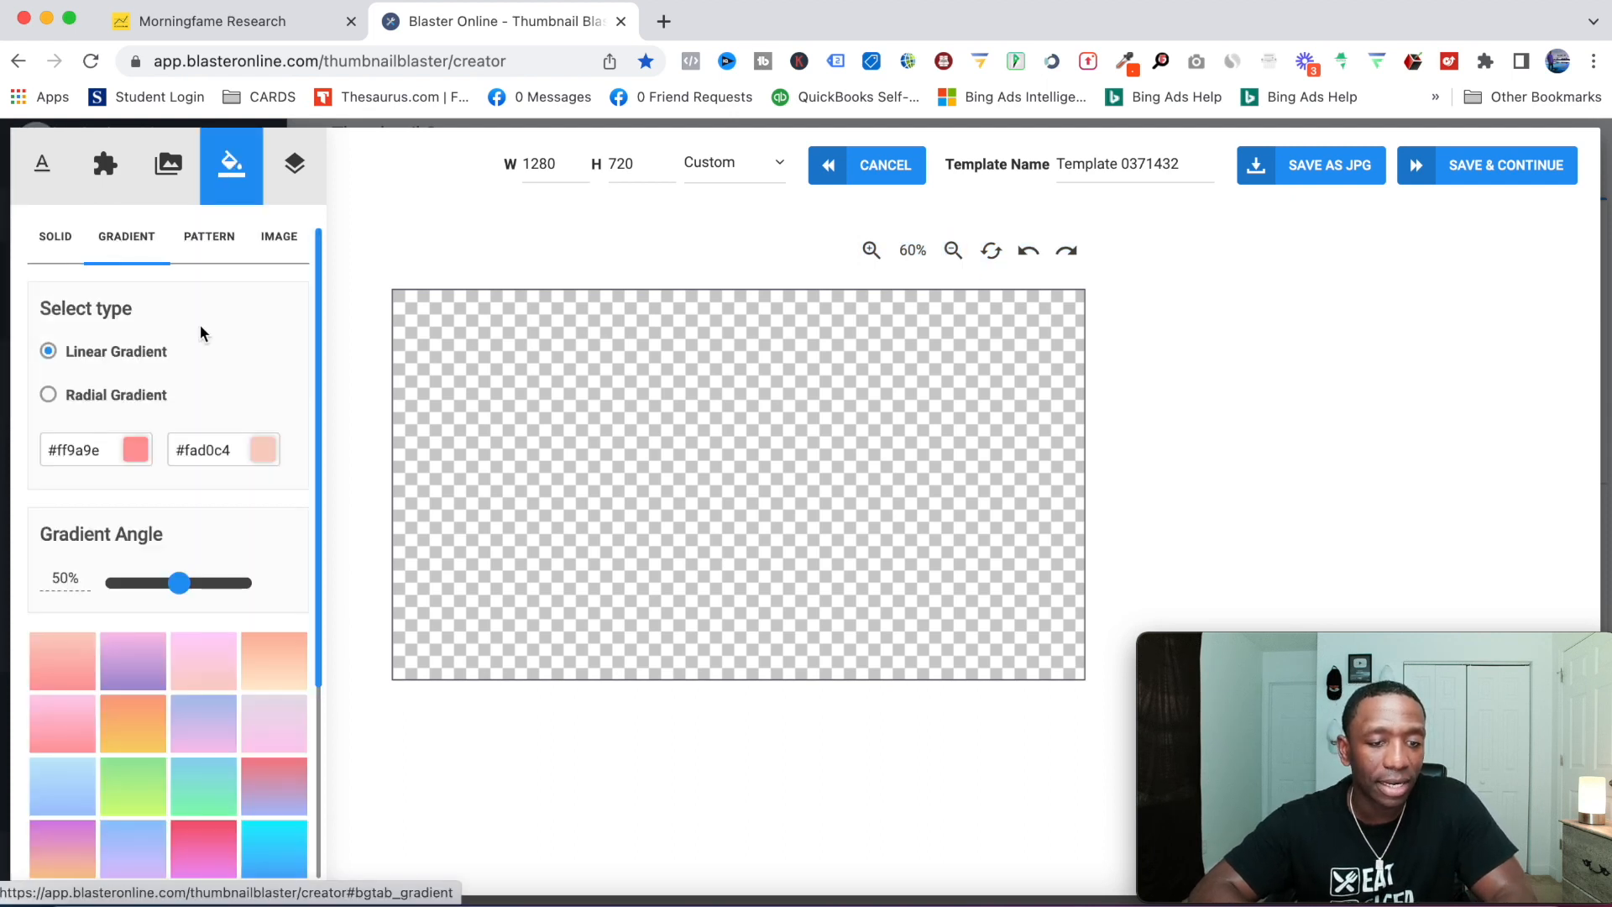
click(48, 394)
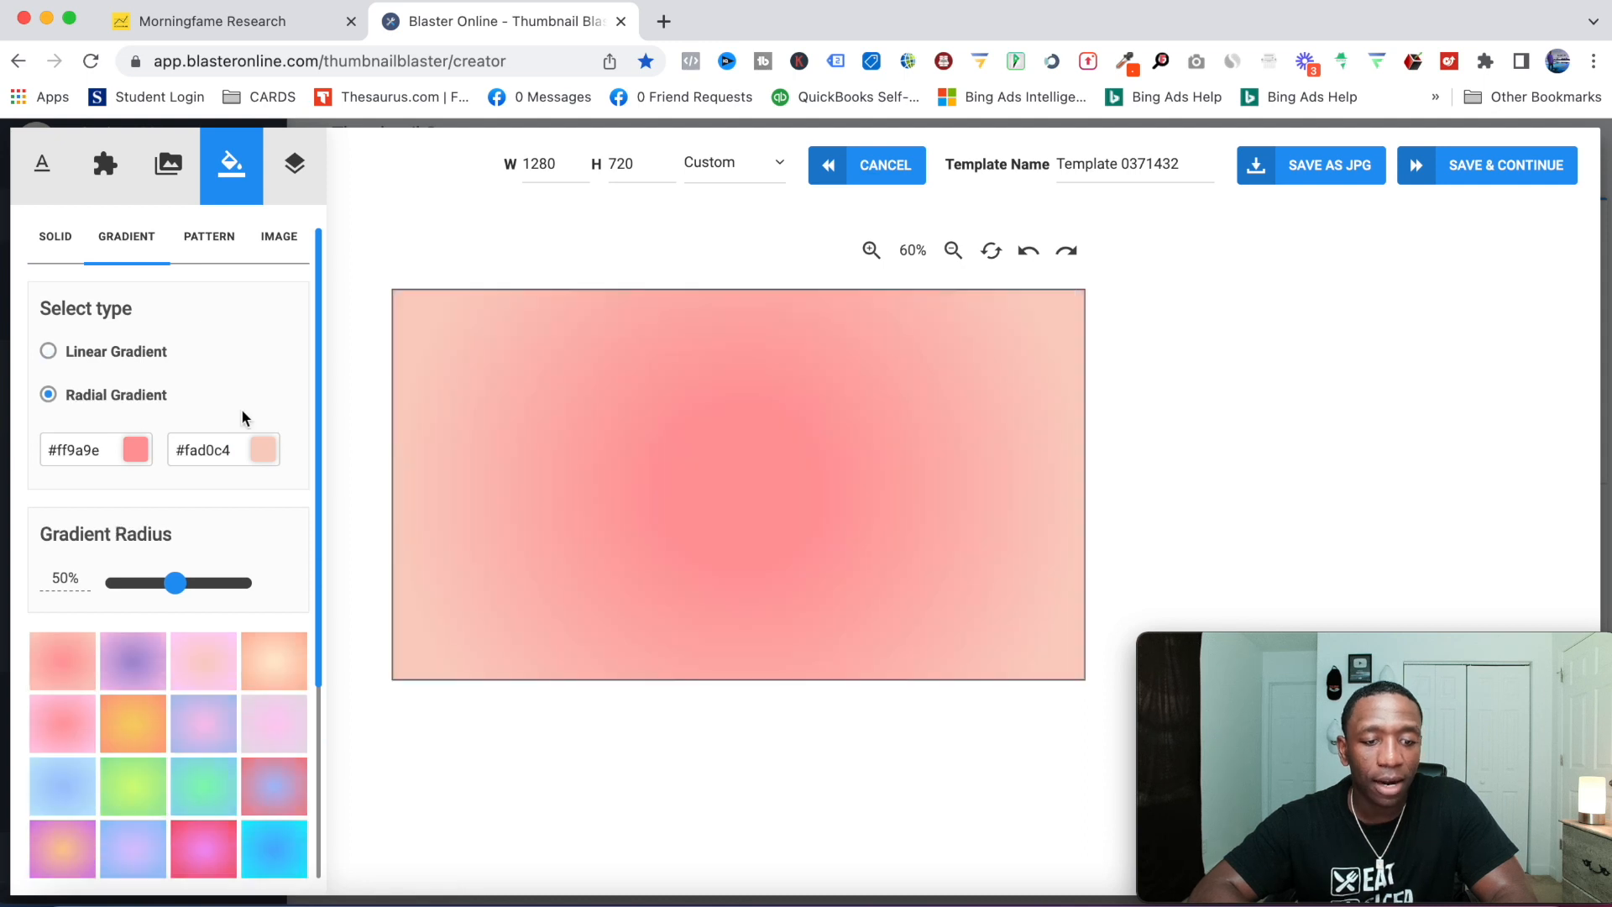
click(210, 451)
mouse_move(309, 558)
mouse_down()
mouse_move(407, 641)
mouse_move(425, 708)
mouse_up()
click(457, 403)
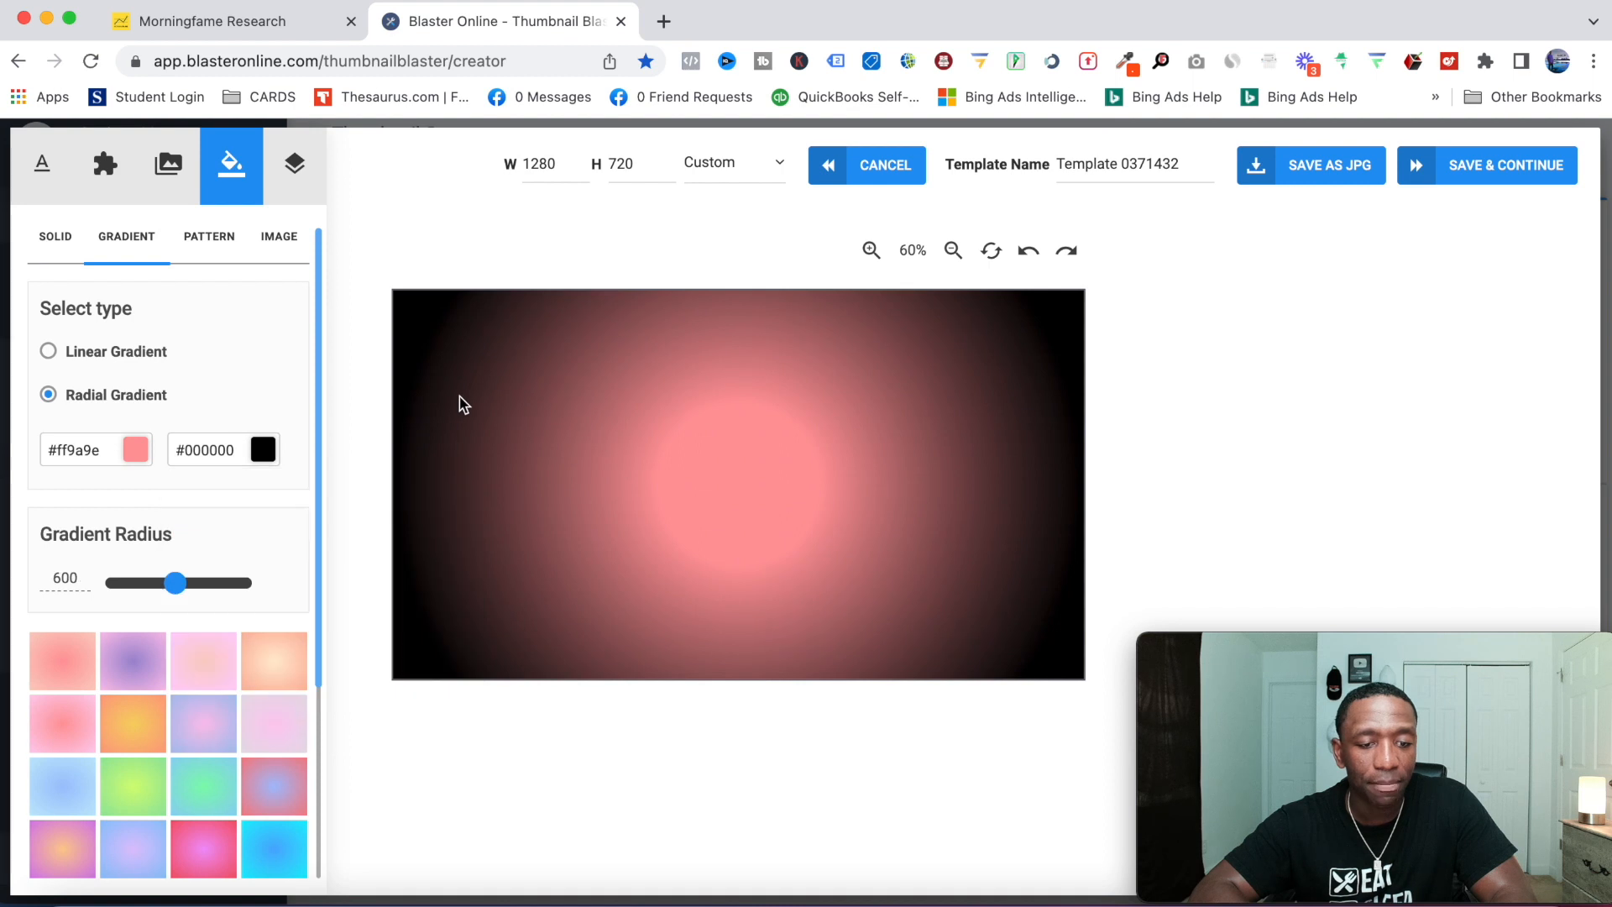
- Set the radial gradient's inner colour to bright blue, #0200ff
click(85, 445)
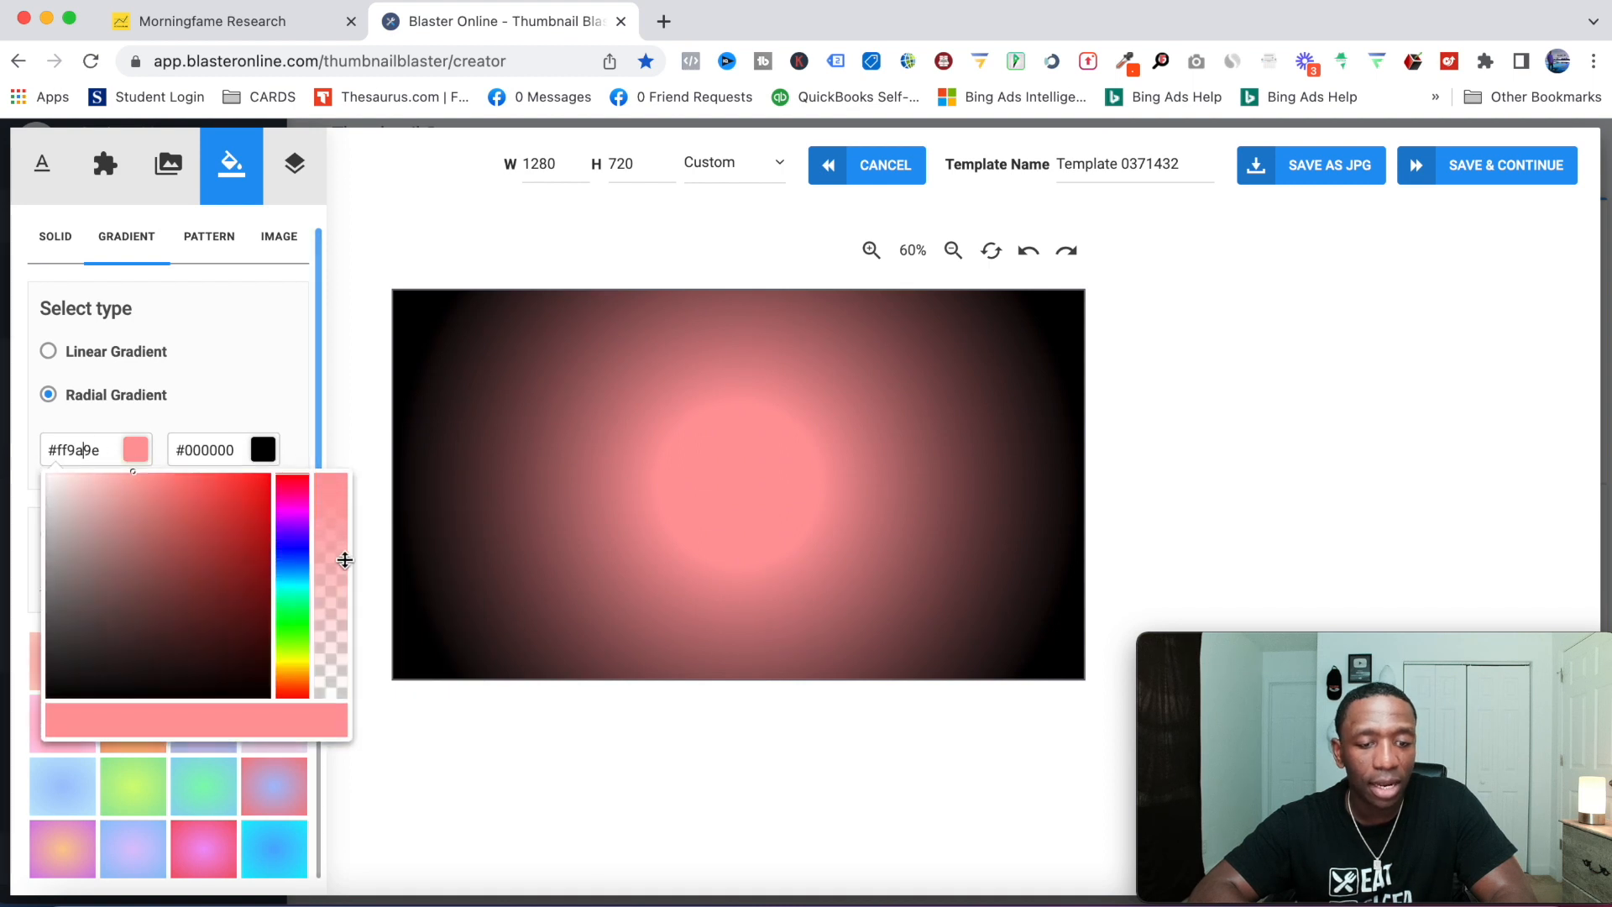
click(293, 548)
drag(248, 567, 270, 474)
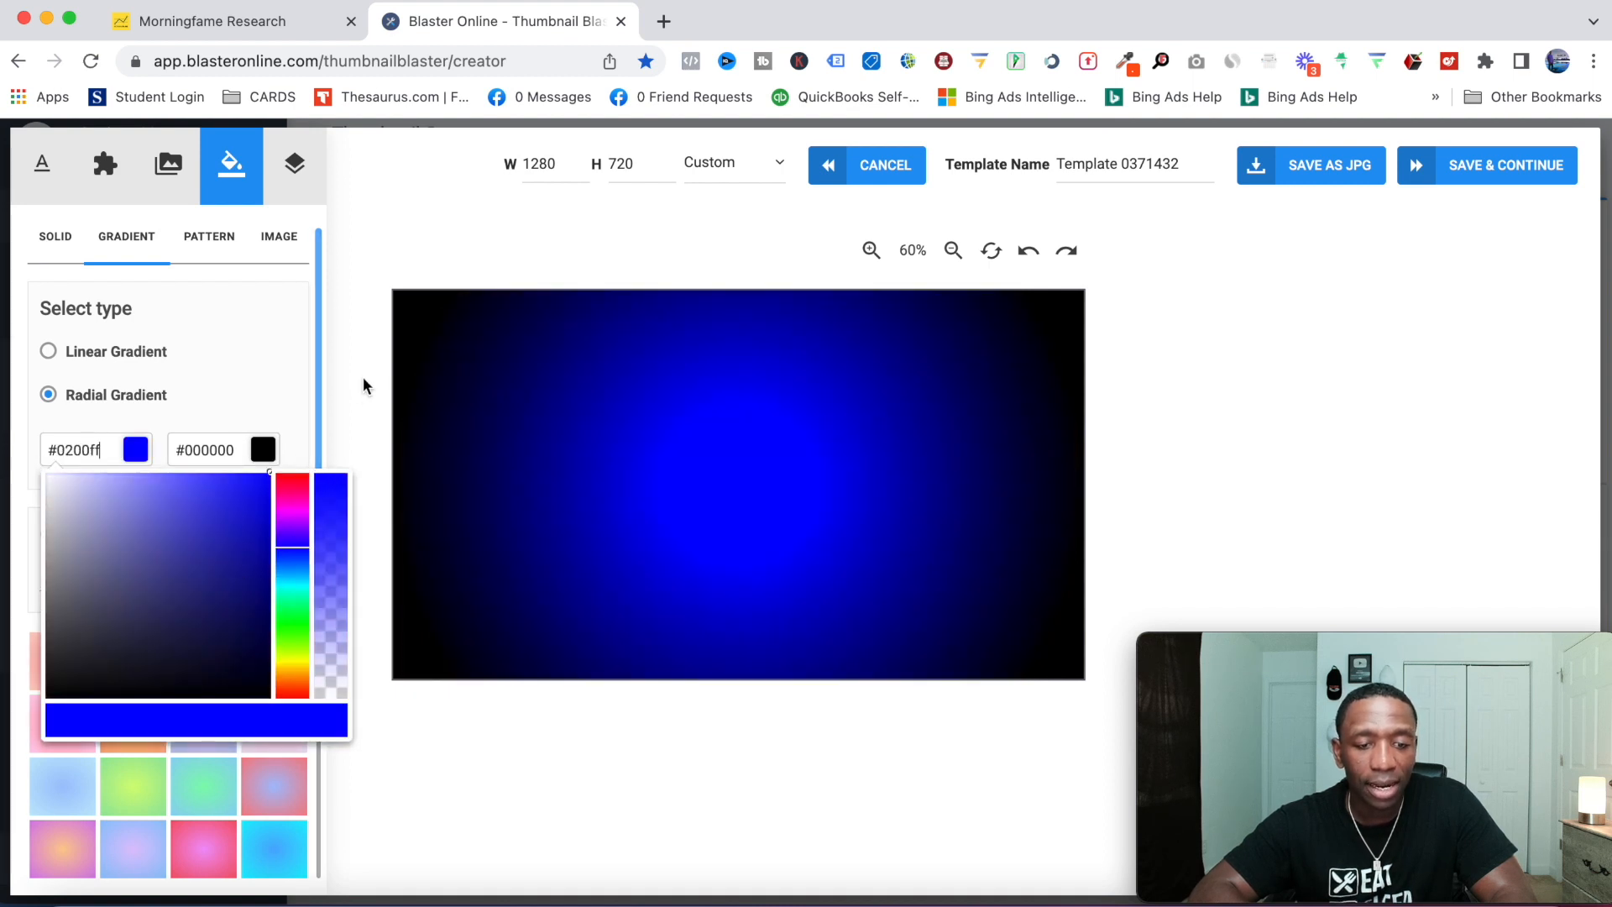
click(448, 451)
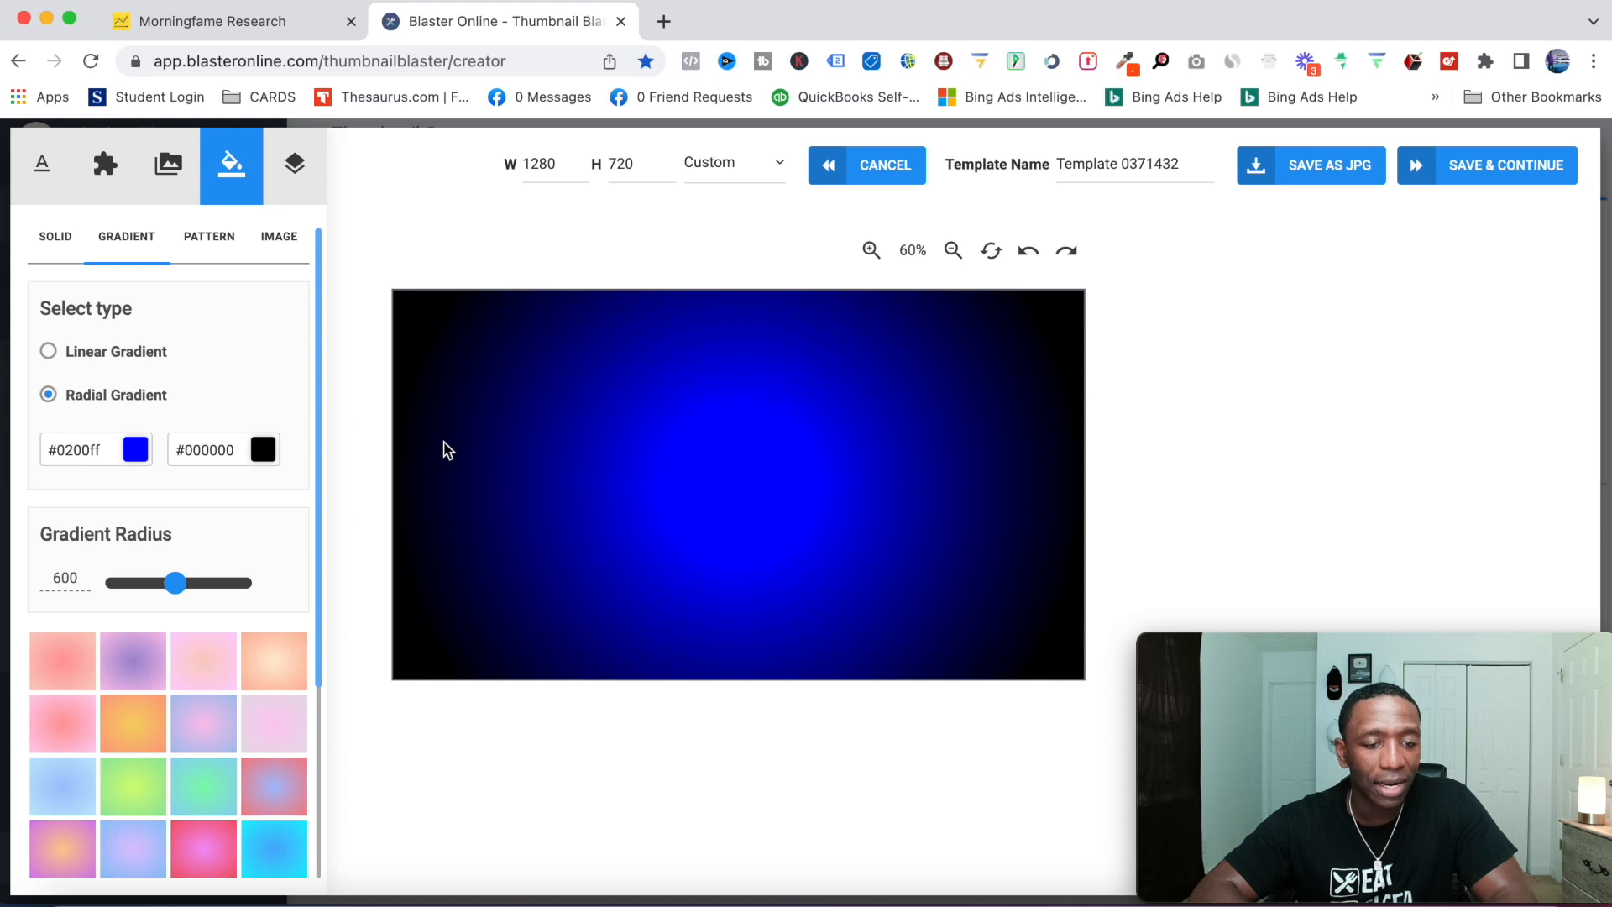
- Show the thumbnail editor's image library, and open the remove.bg website in a new browser tab
click(170, 164)
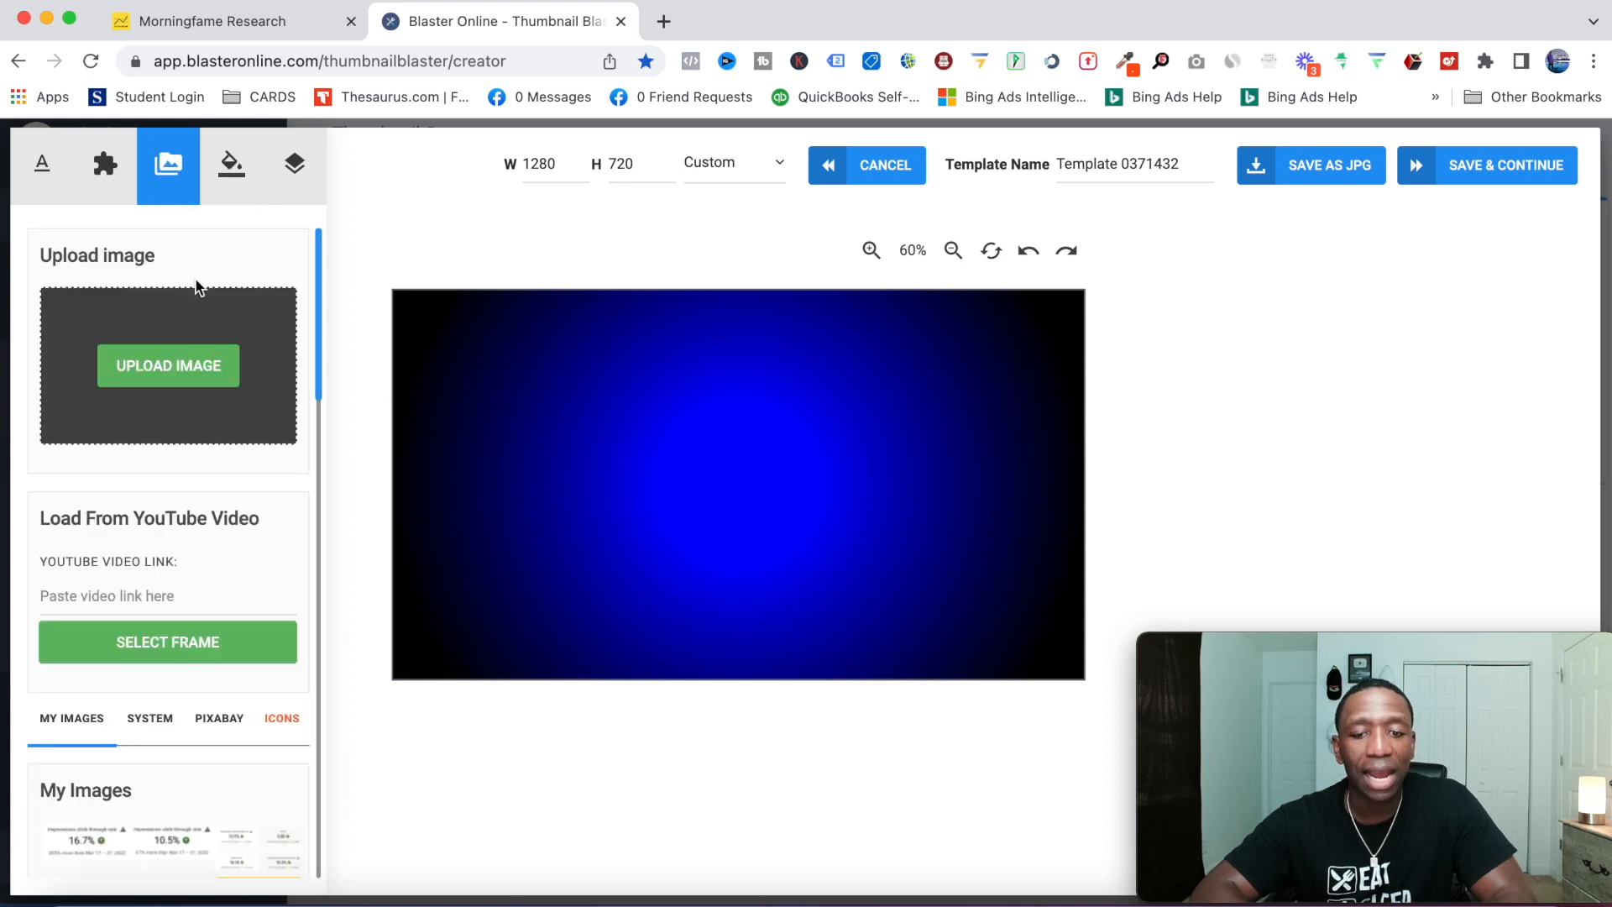
click(663, 22)
text(remove.bg)
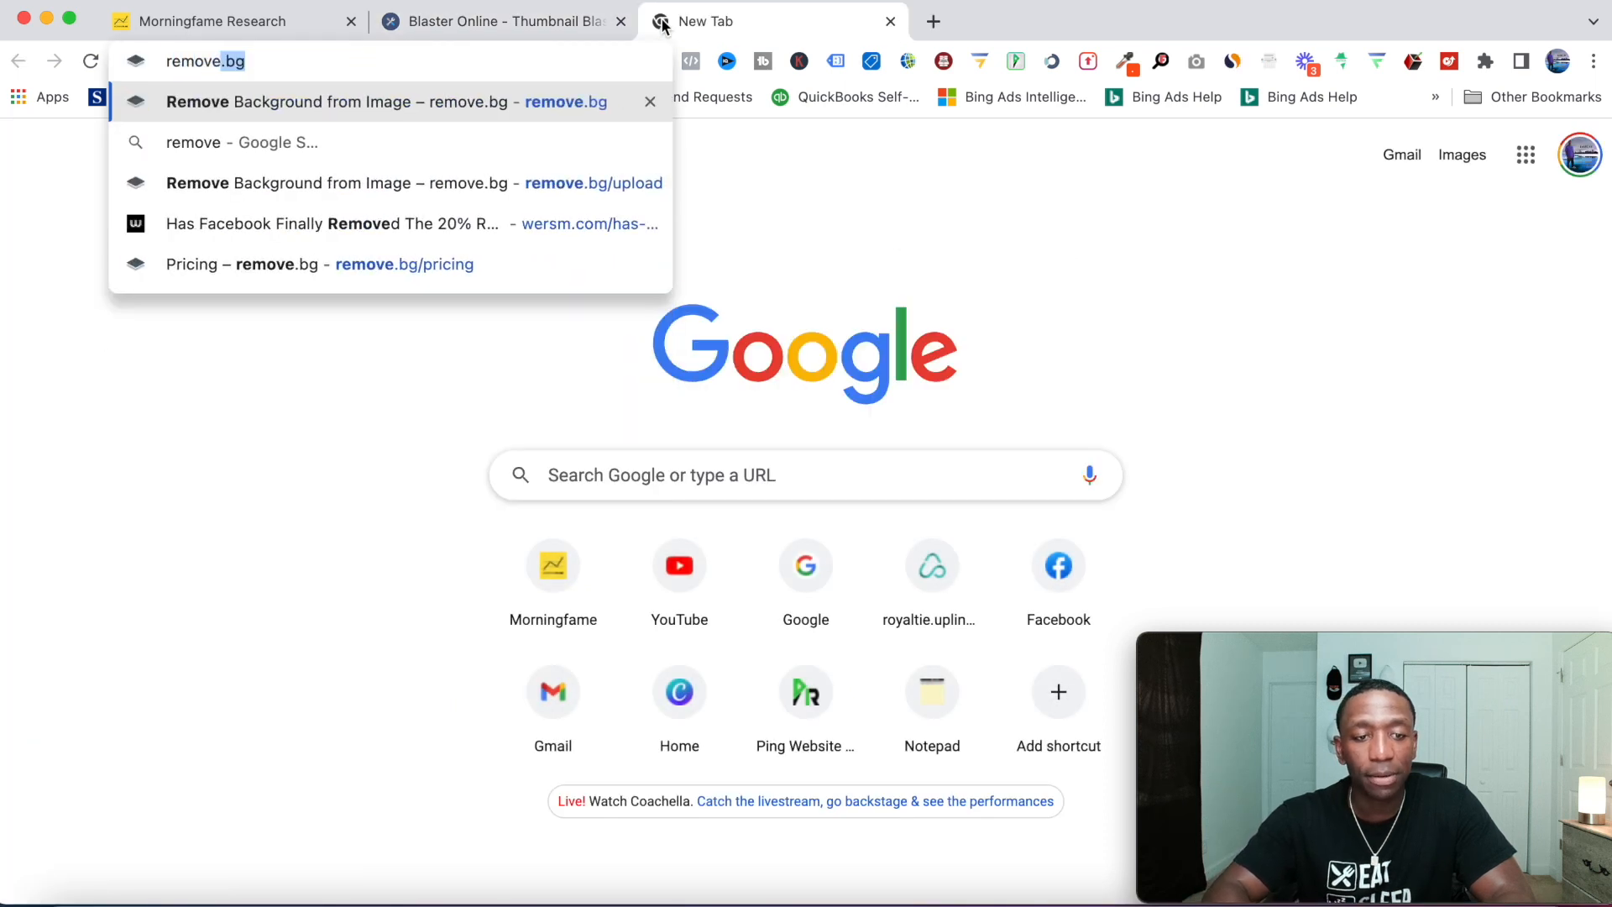
key(Return)
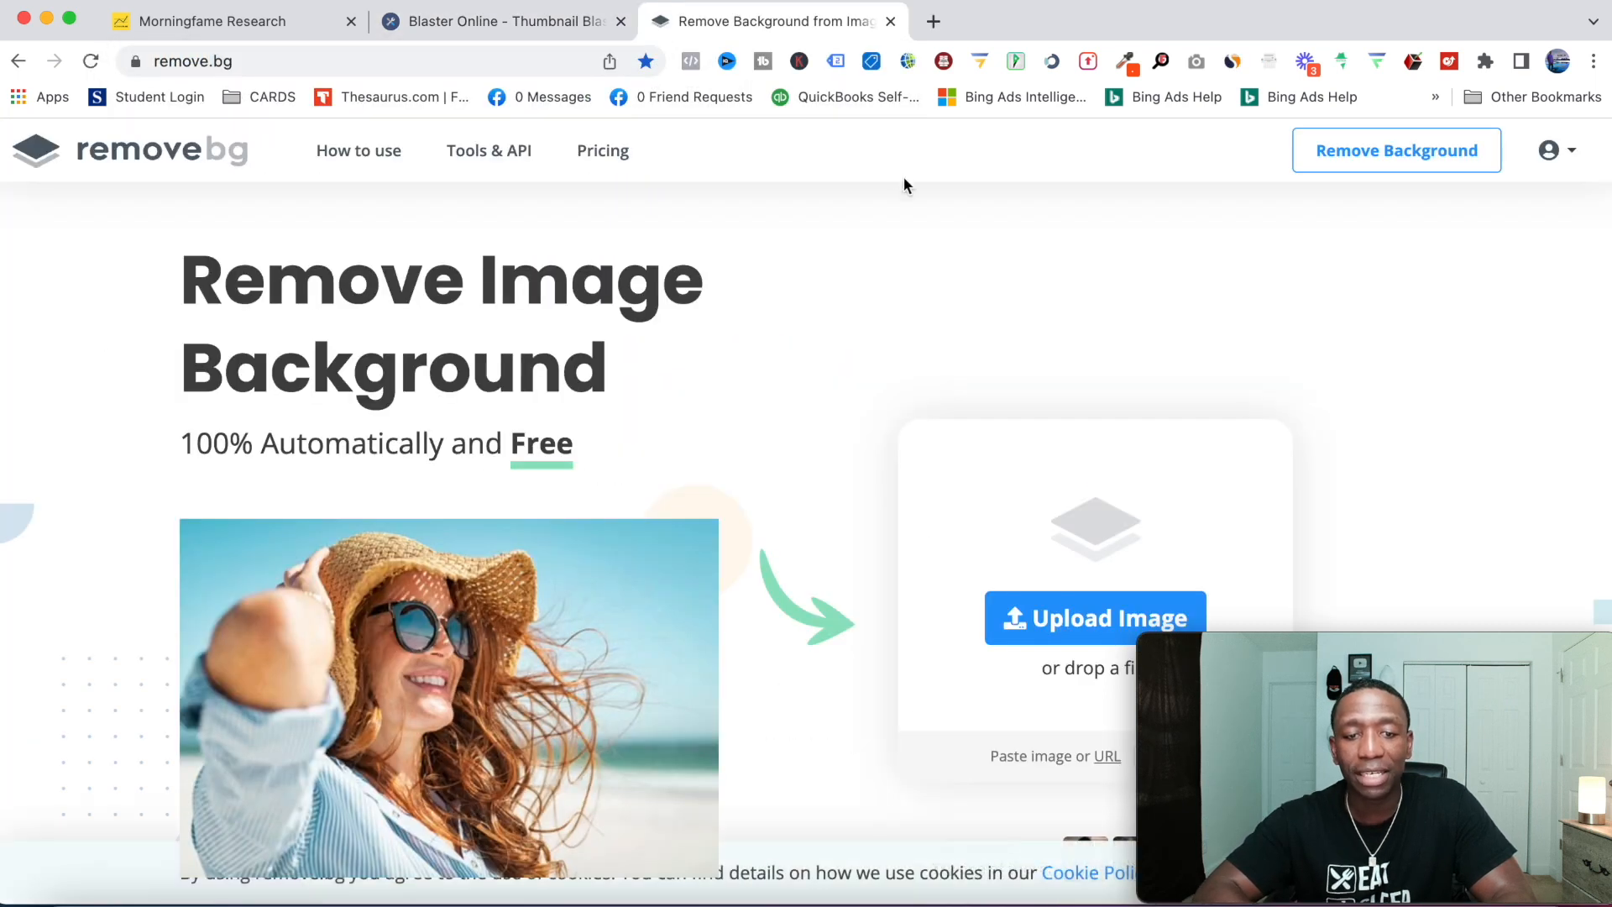
scroll(1239, 309, down, 2)
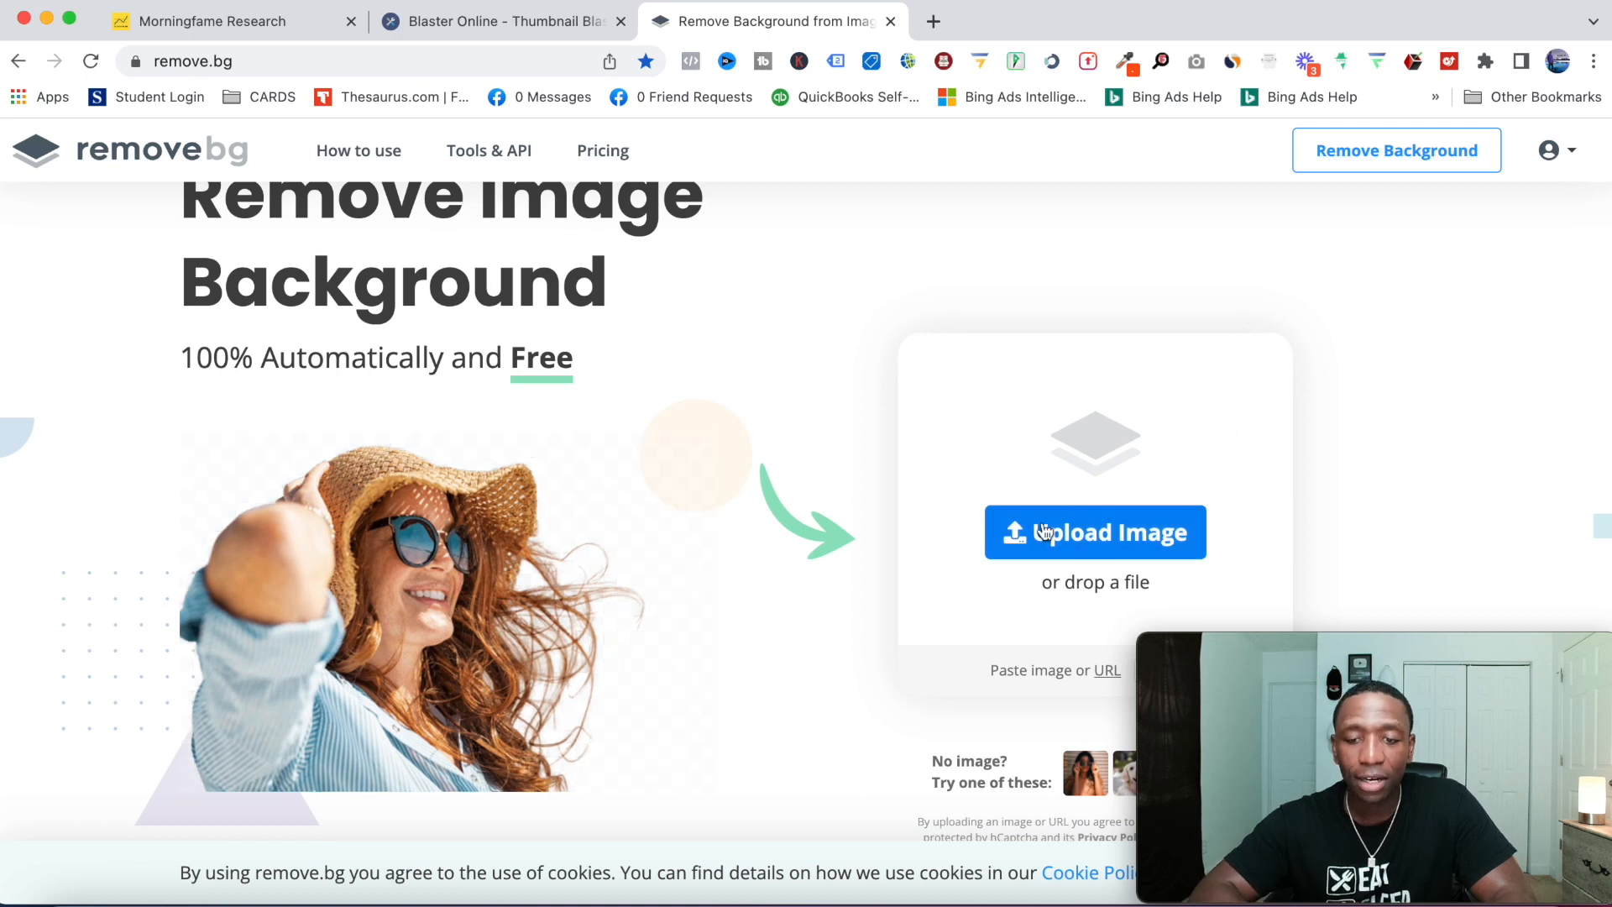
- Start an image upload on remove.bg and open the Thumbnail Poses folder on the Desktop
click(1116, 534)
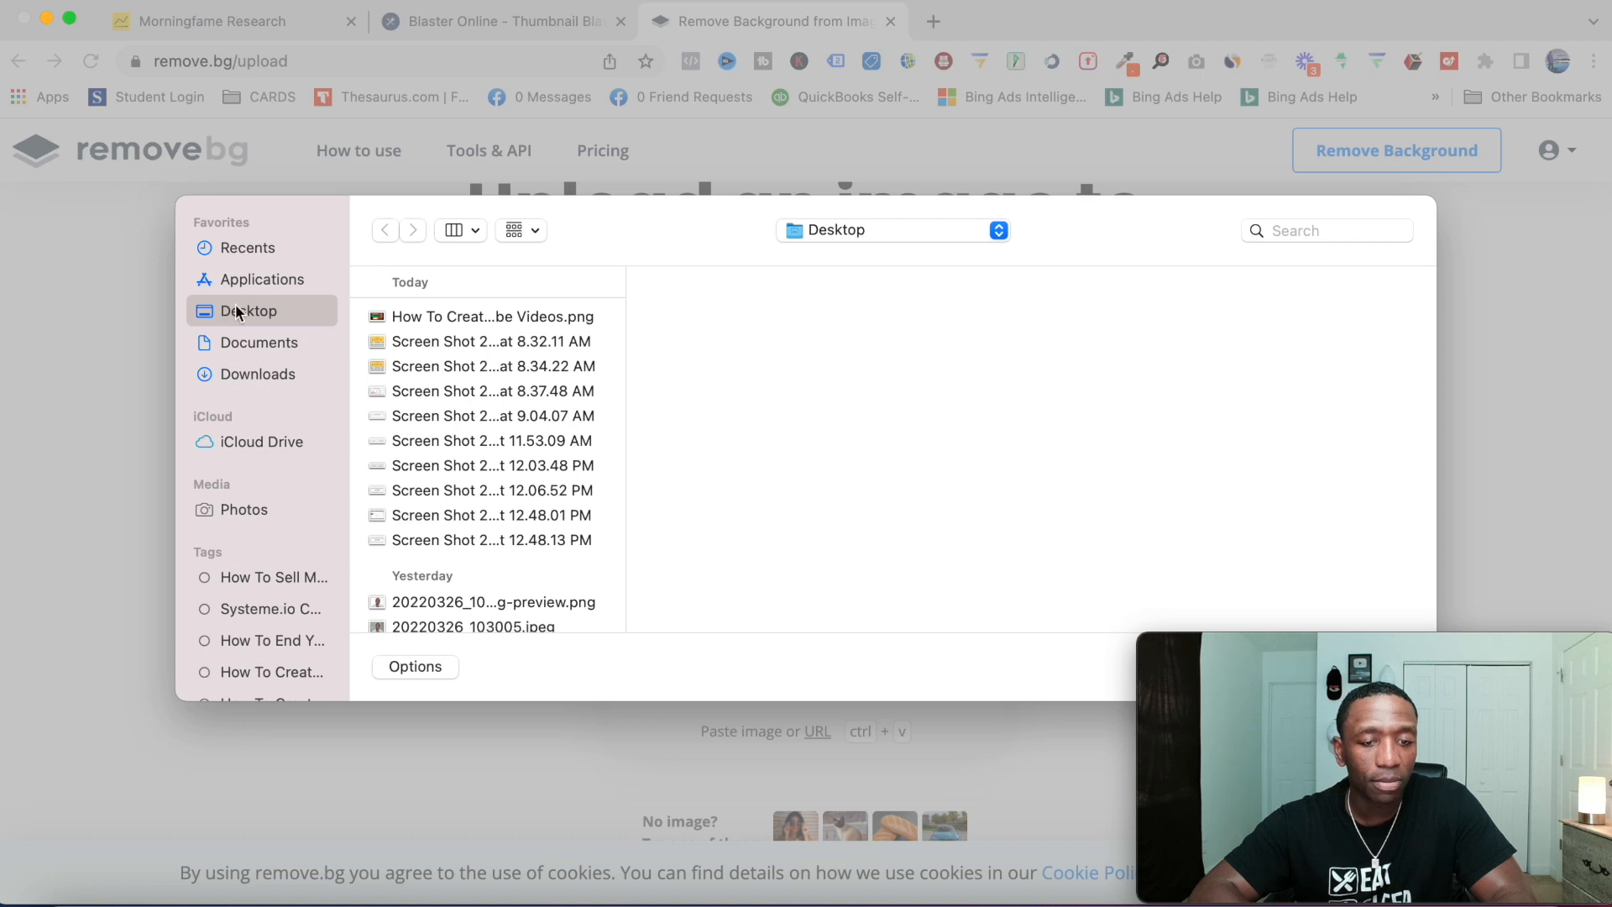
click(249, 342)
click(262, 312)
scroll(466, 393, down, 10)
scroll(468, 395, down, 1)
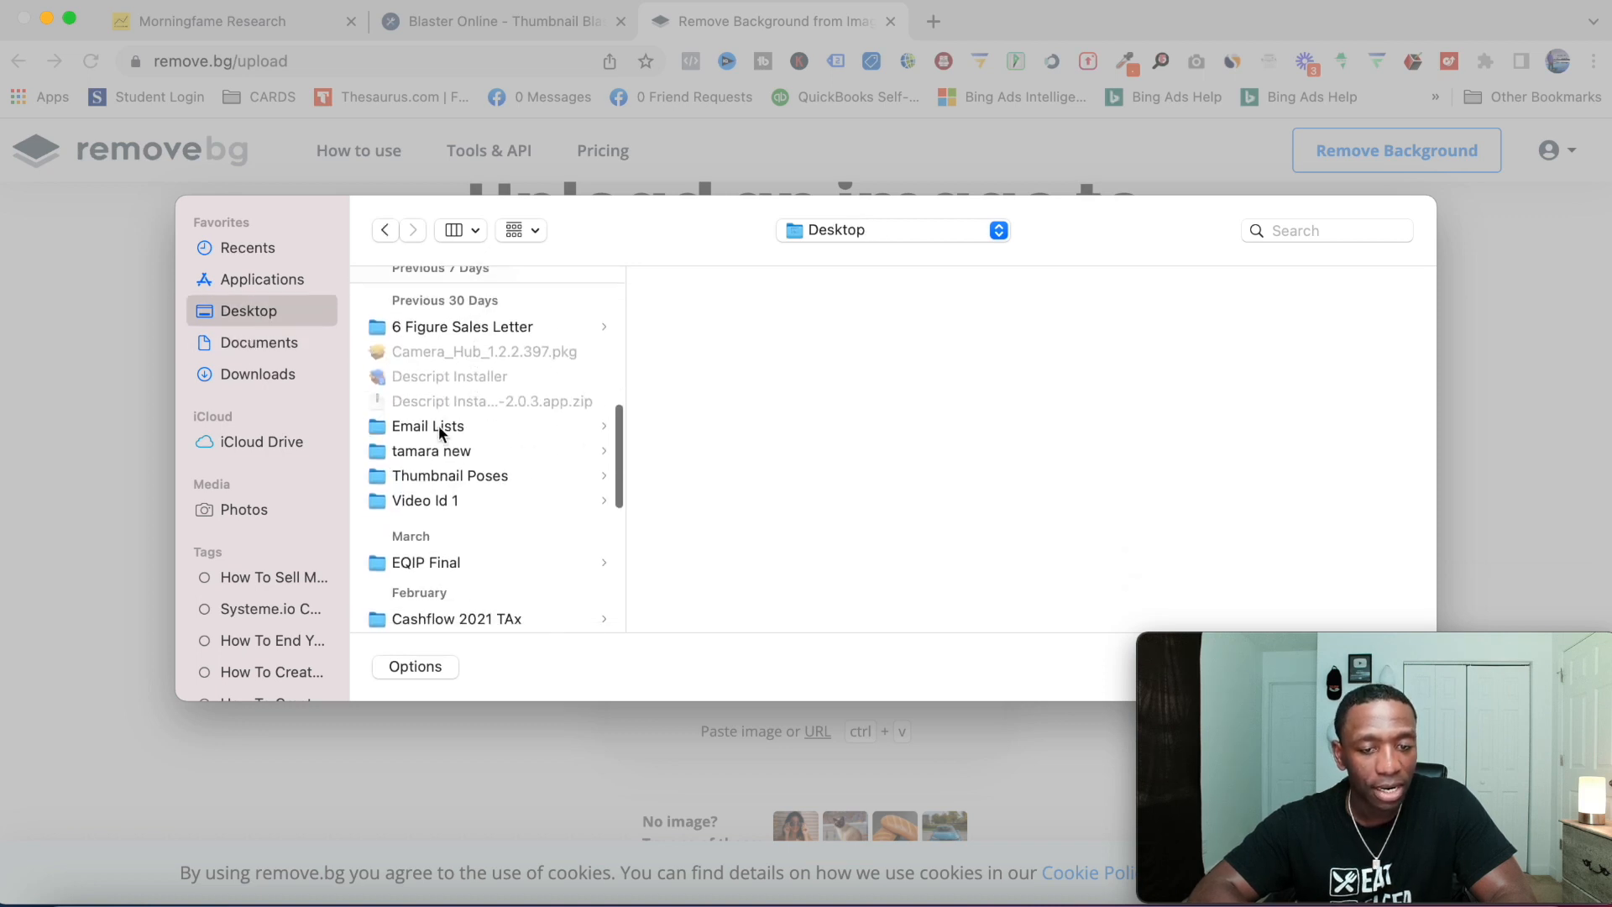
scroll(439, 424, down, 5)
scroll(438, 428, up, 5)
click(502, 470)
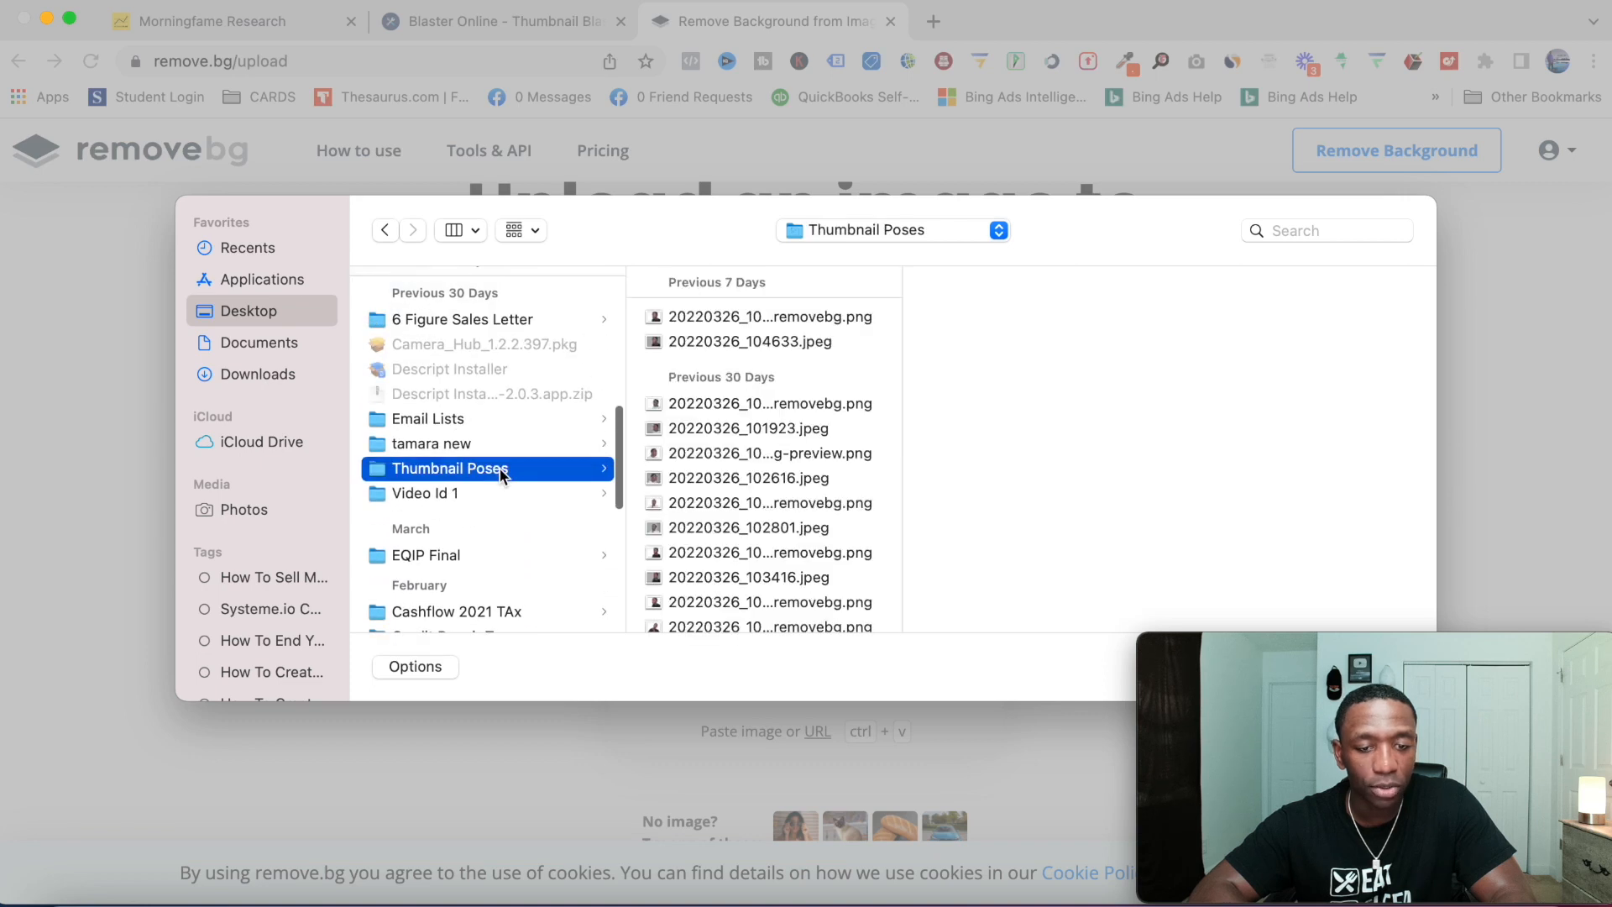
- Preview several pose photos in the Thumbnail Poses folder to compare the available expressions
scroll(833, 405, down, 2)
scroll(832, 407, up, 2)
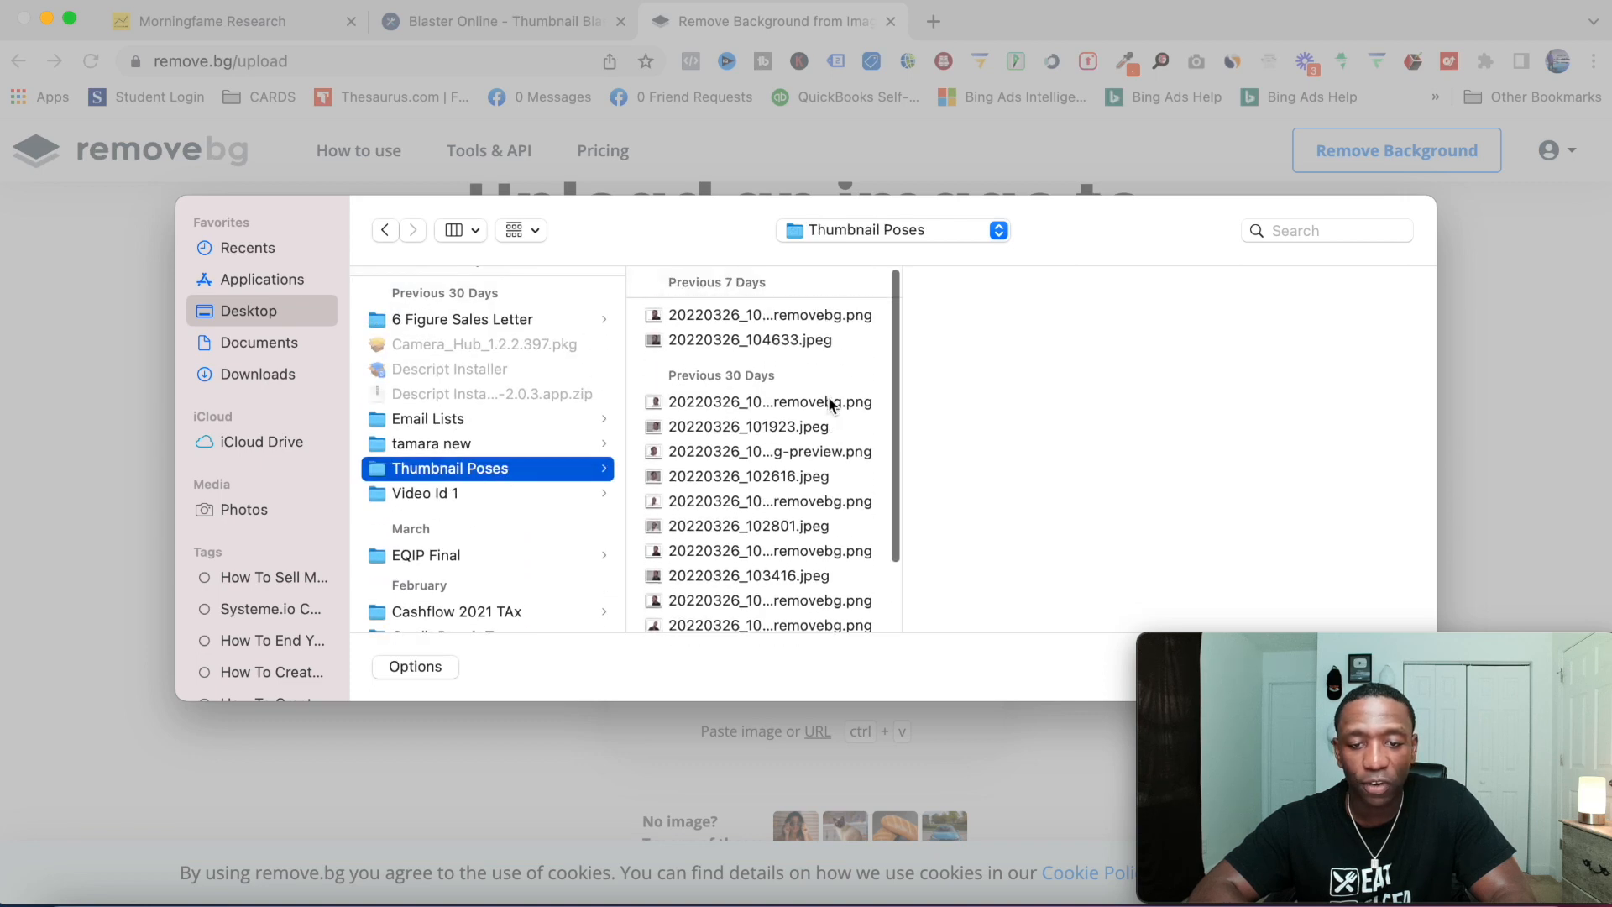
click(792, 320)
key(Down)
key(Down)
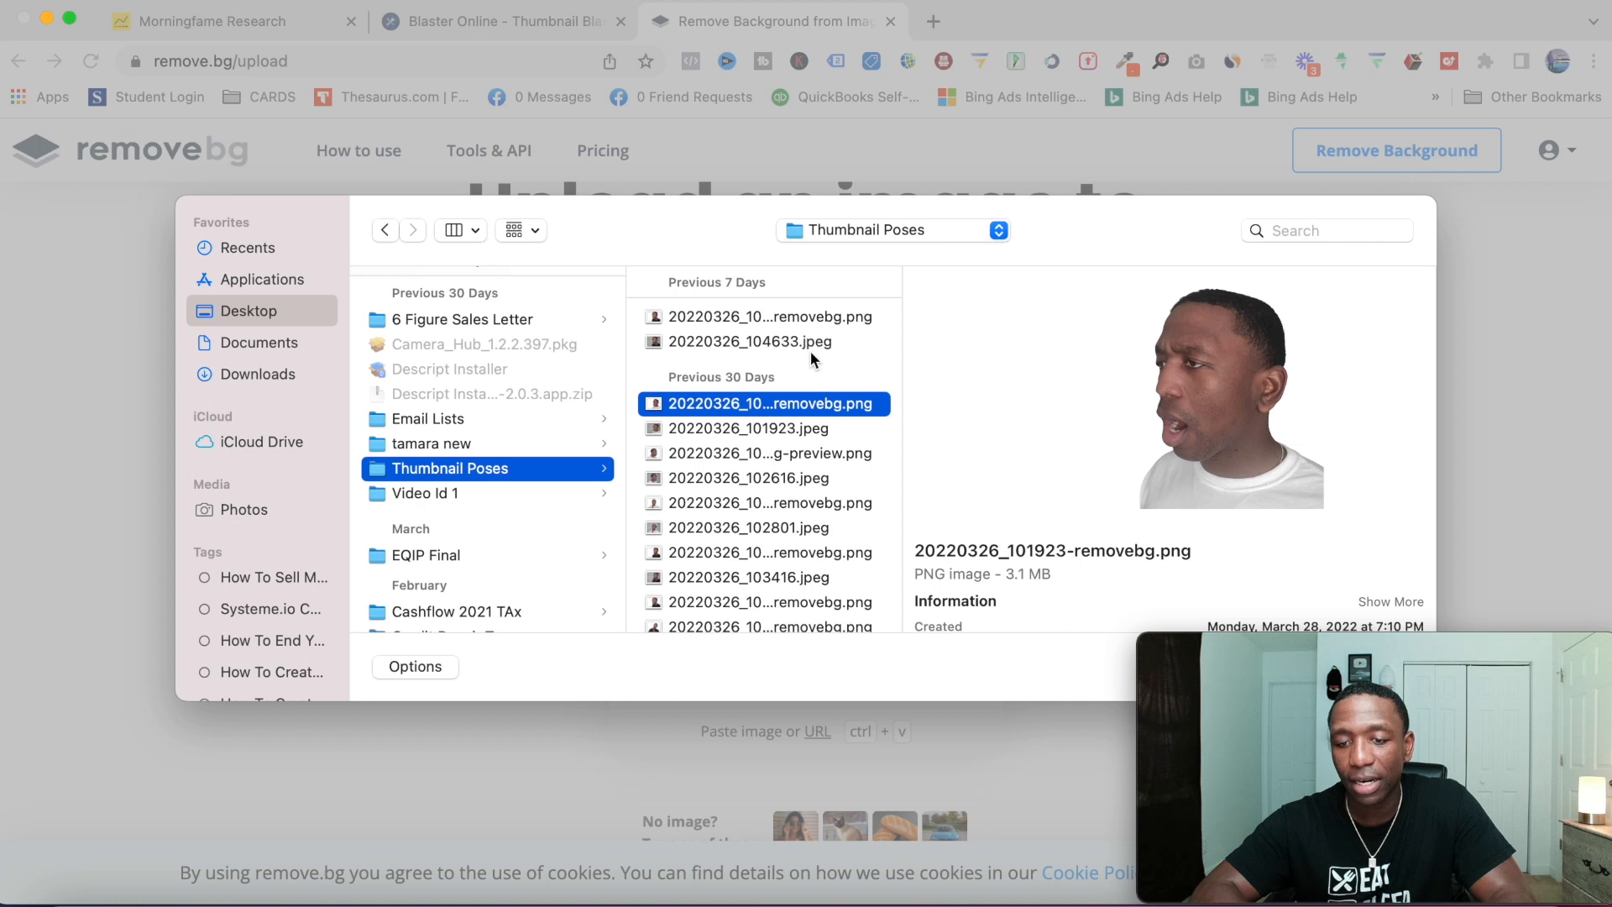
key(Down)
key(Down)
key(Down)
key(Up)
key(Up)
key(Up)
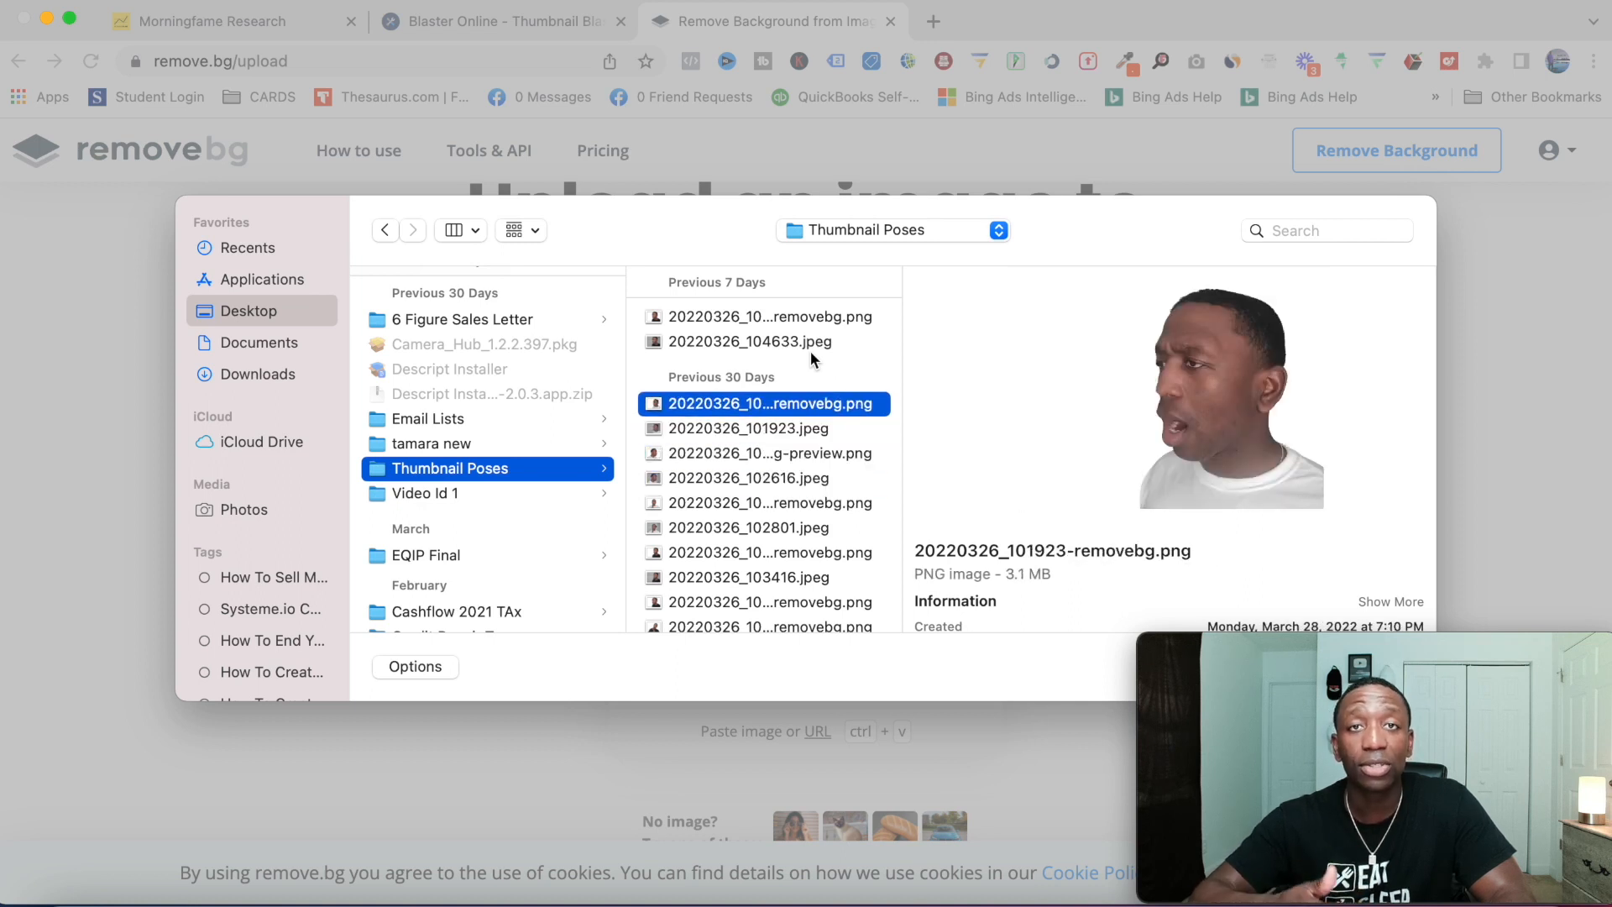
- Upload 20220326_104633.jpeg for background removal and choose the full-size HD download of the cutout
click(769, 347)
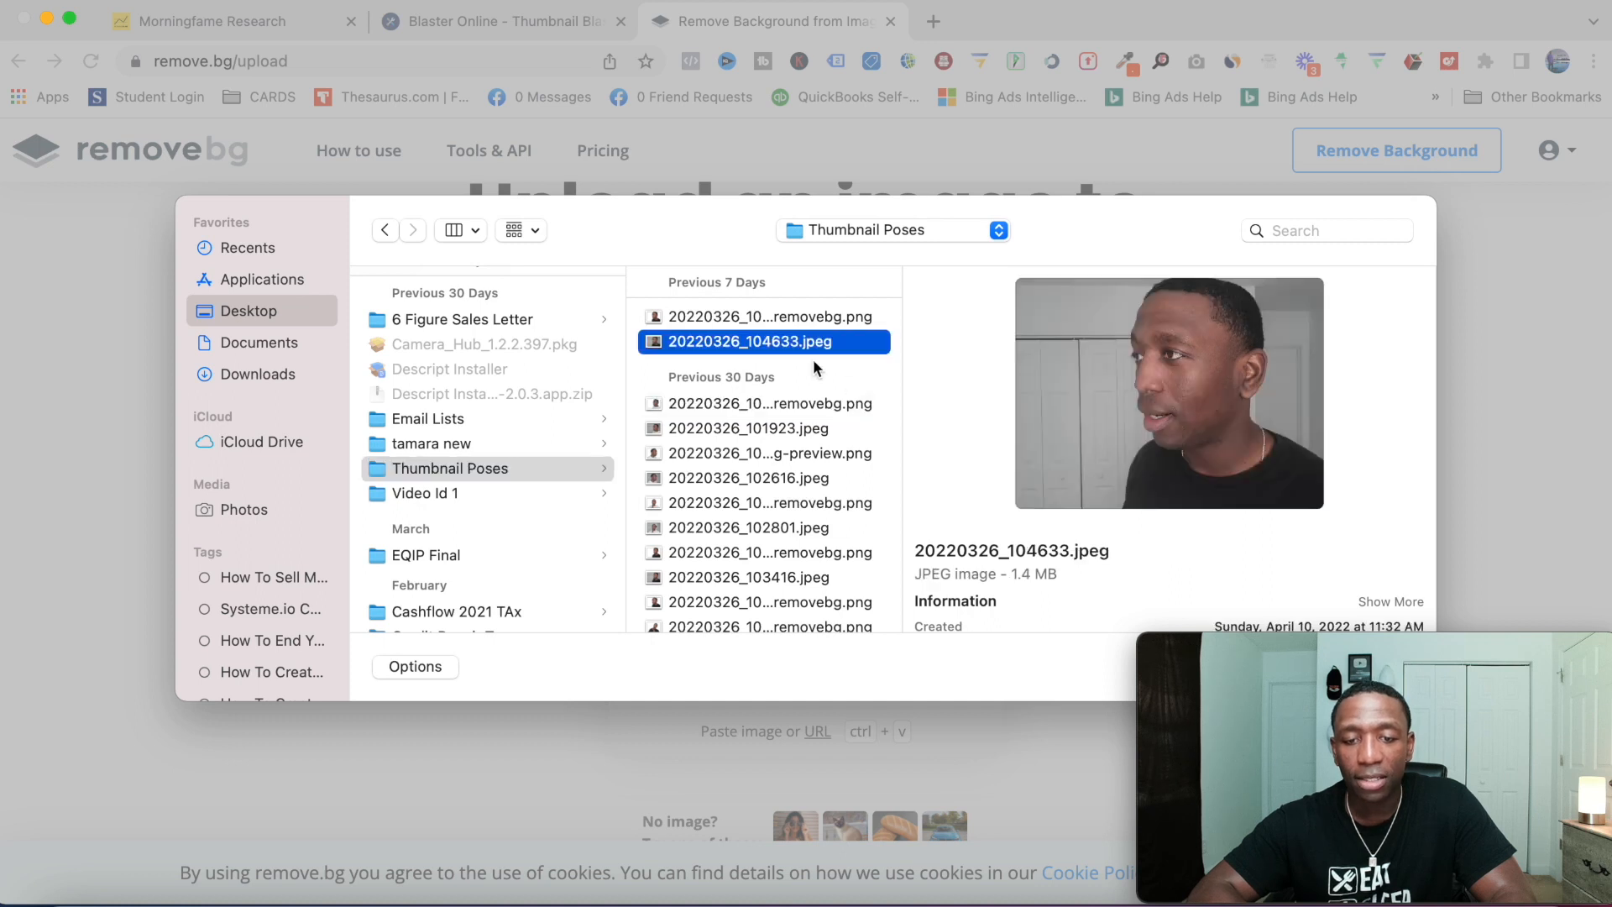
double_click(835, 348)
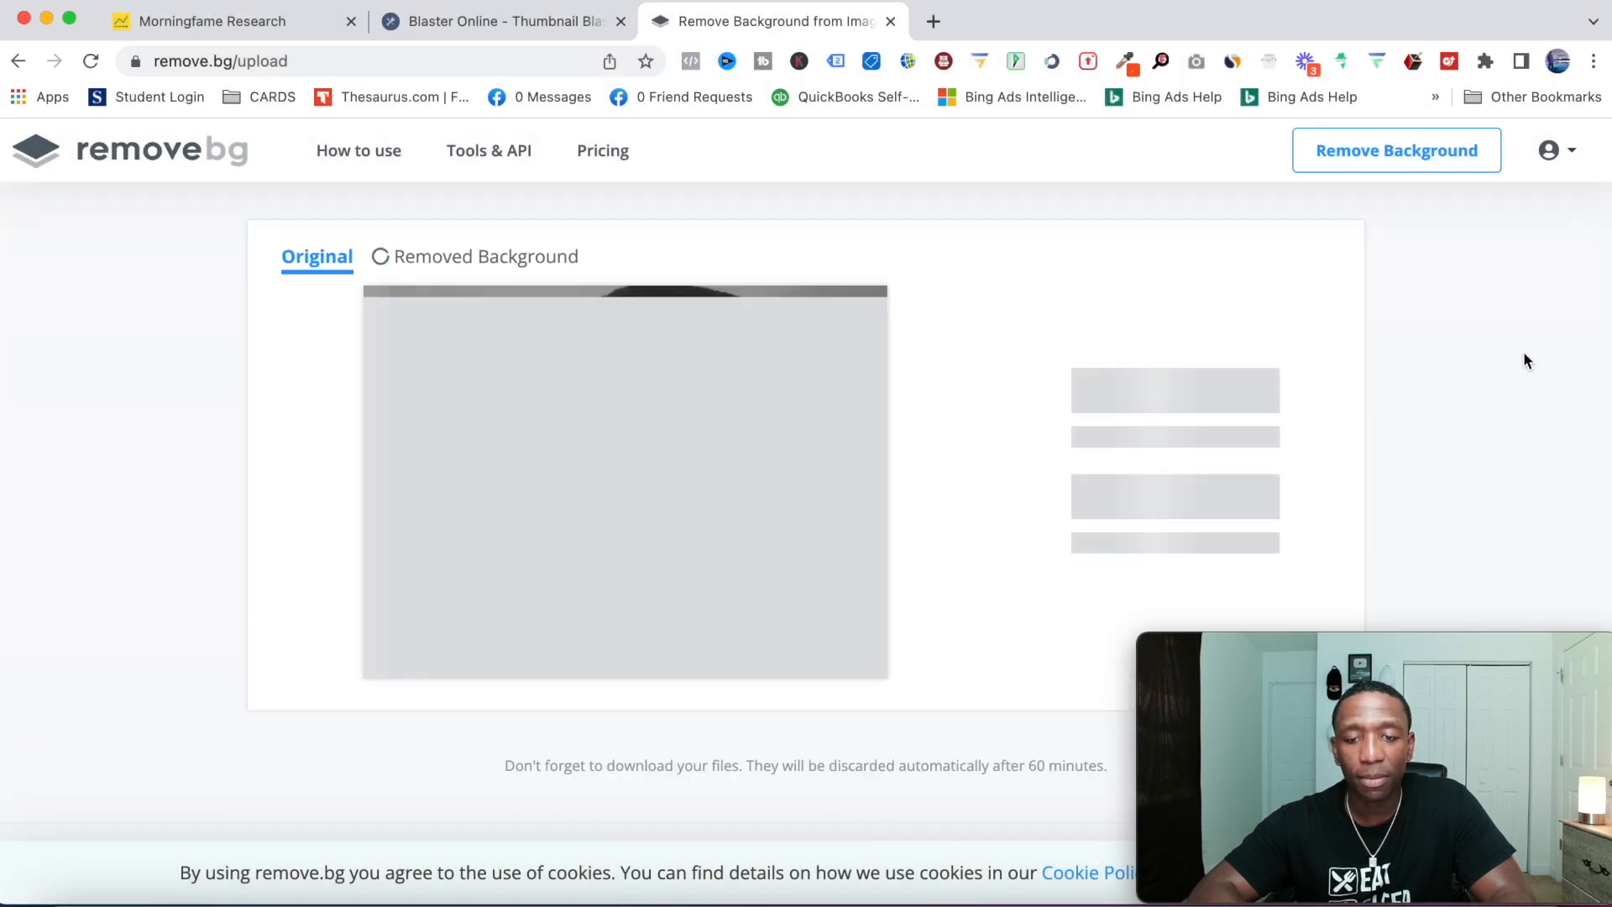
scroll(1524, 354, down, 1)
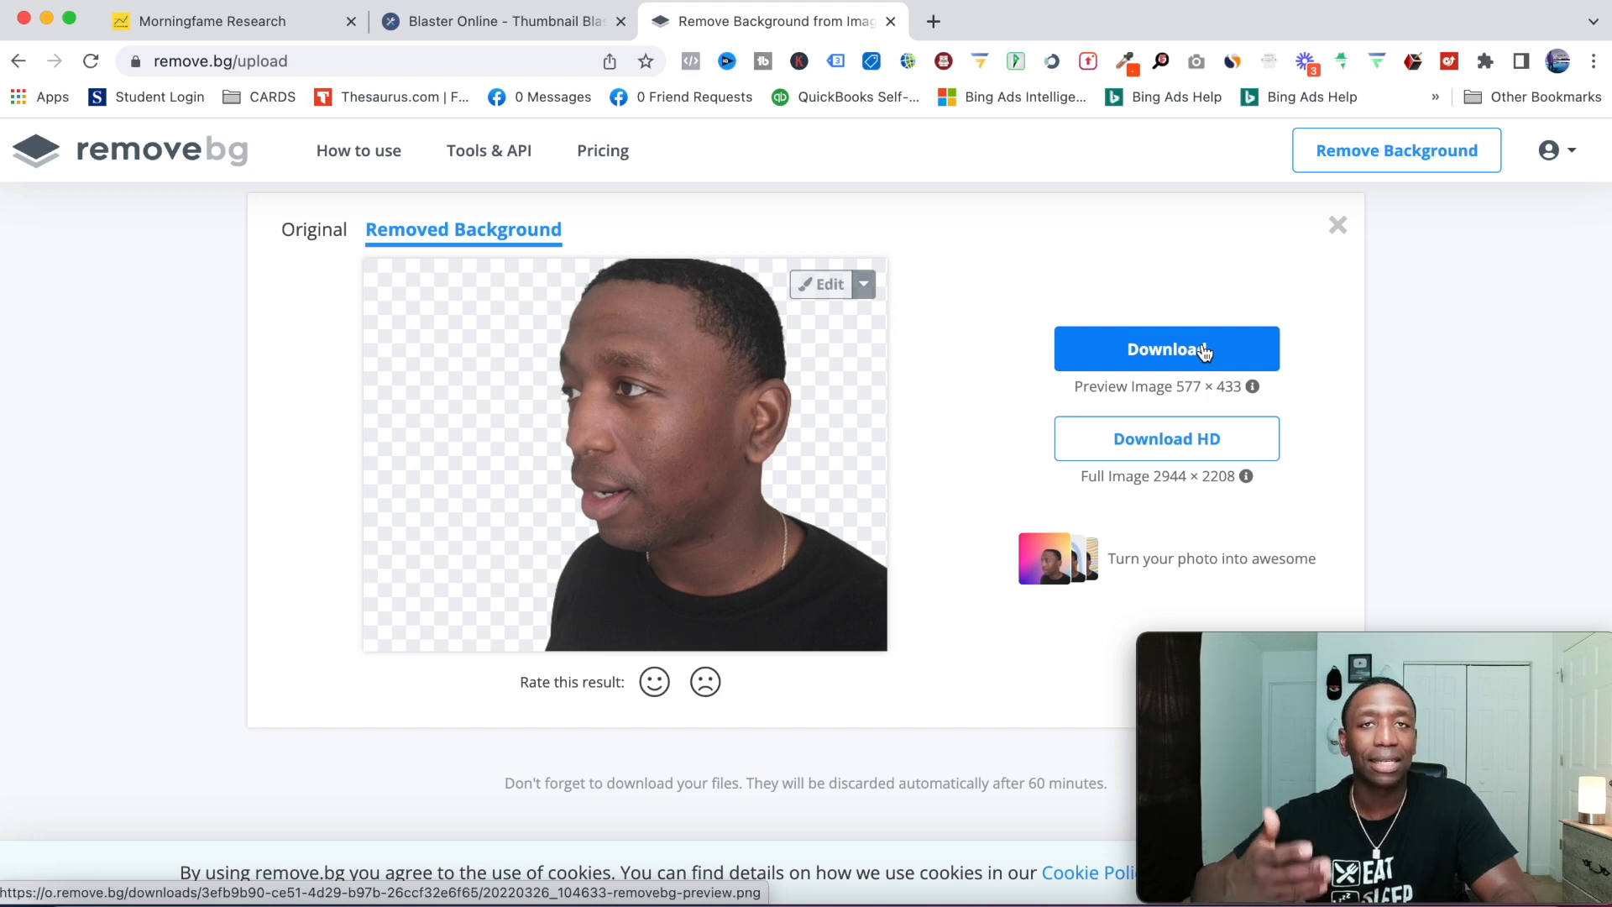
click(1169, 448)
- Switch back to Thumbnail Blaster and add the cutout of the smiling, pointing man from My Images to the canvas
click(509, 25)
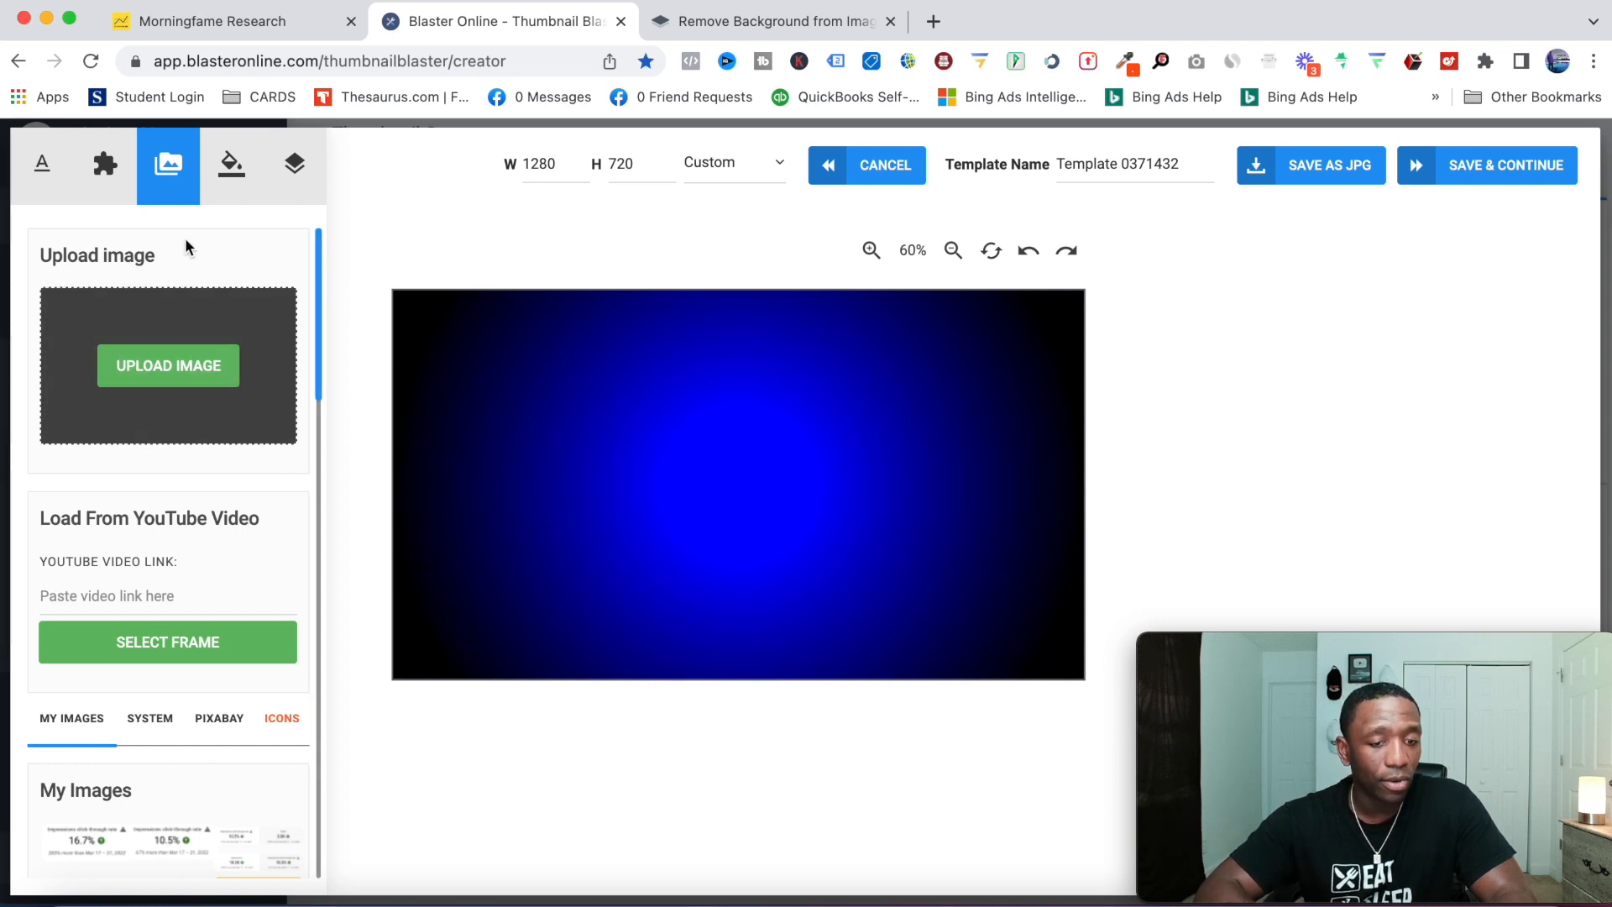
scroll(187, 241, down, 5)
scroll(166, 481, down, 12)
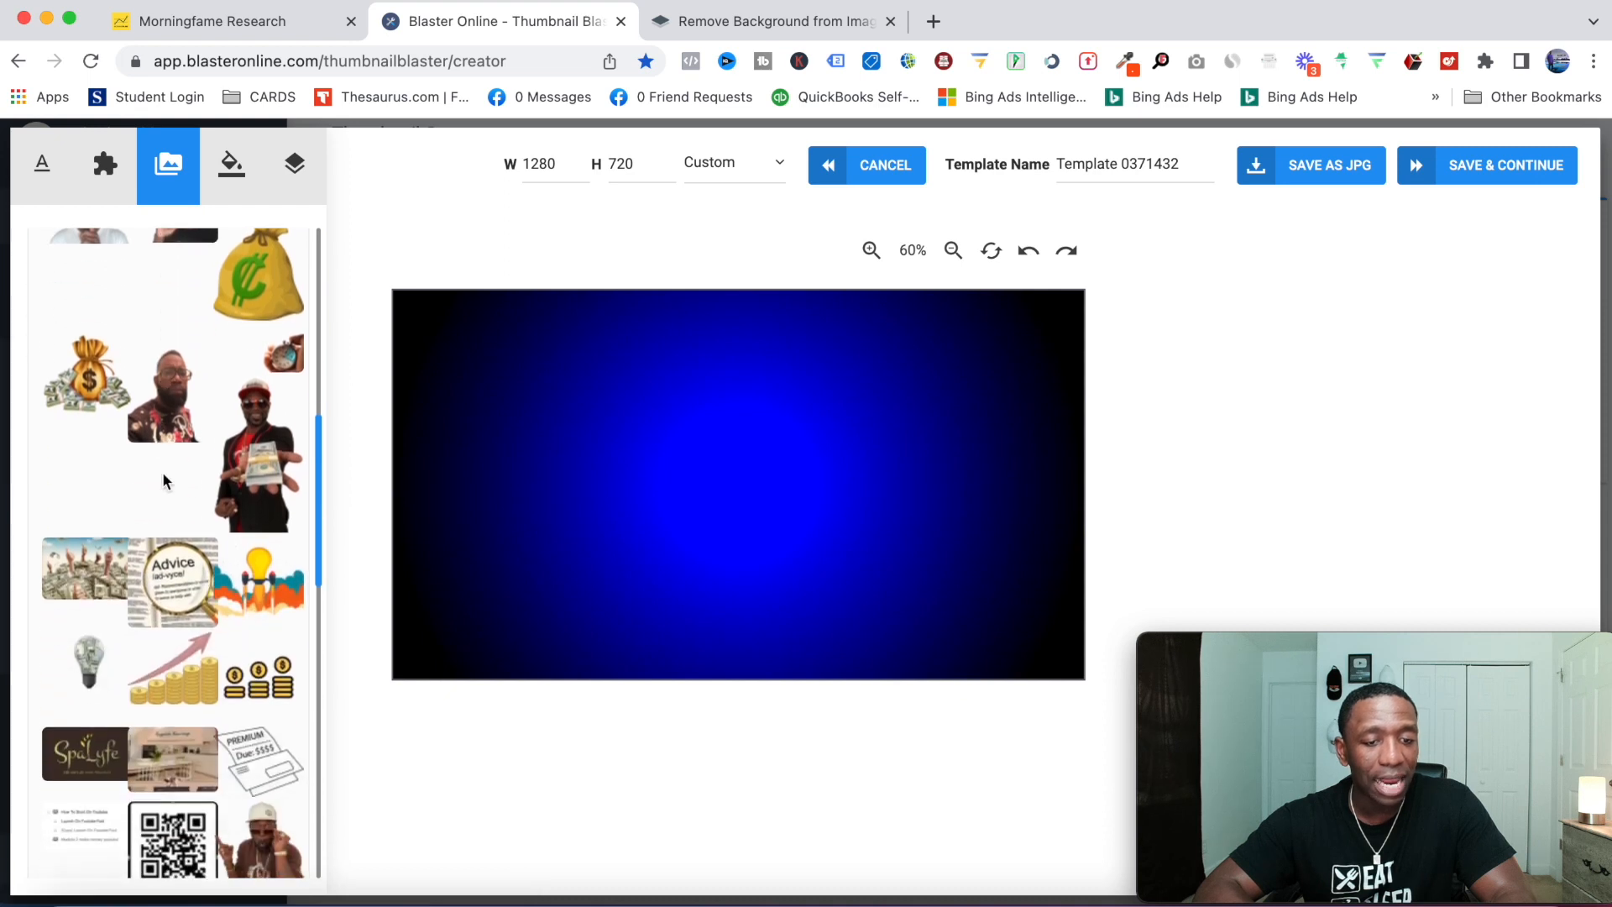
scroll(165, 481, down, 2)
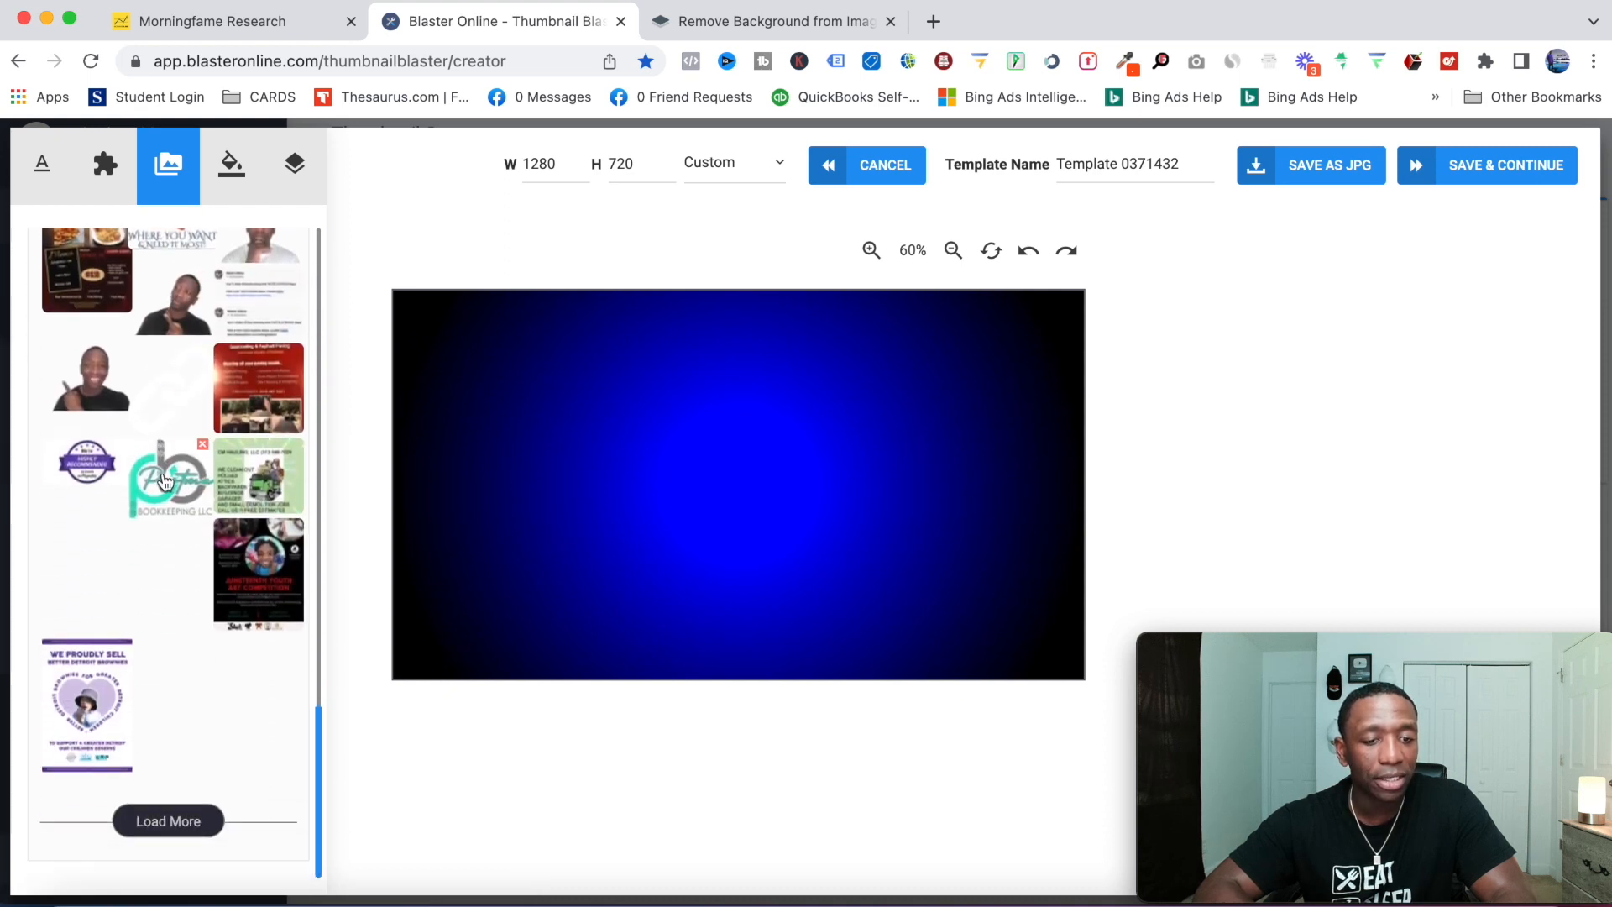
click(83, 497)
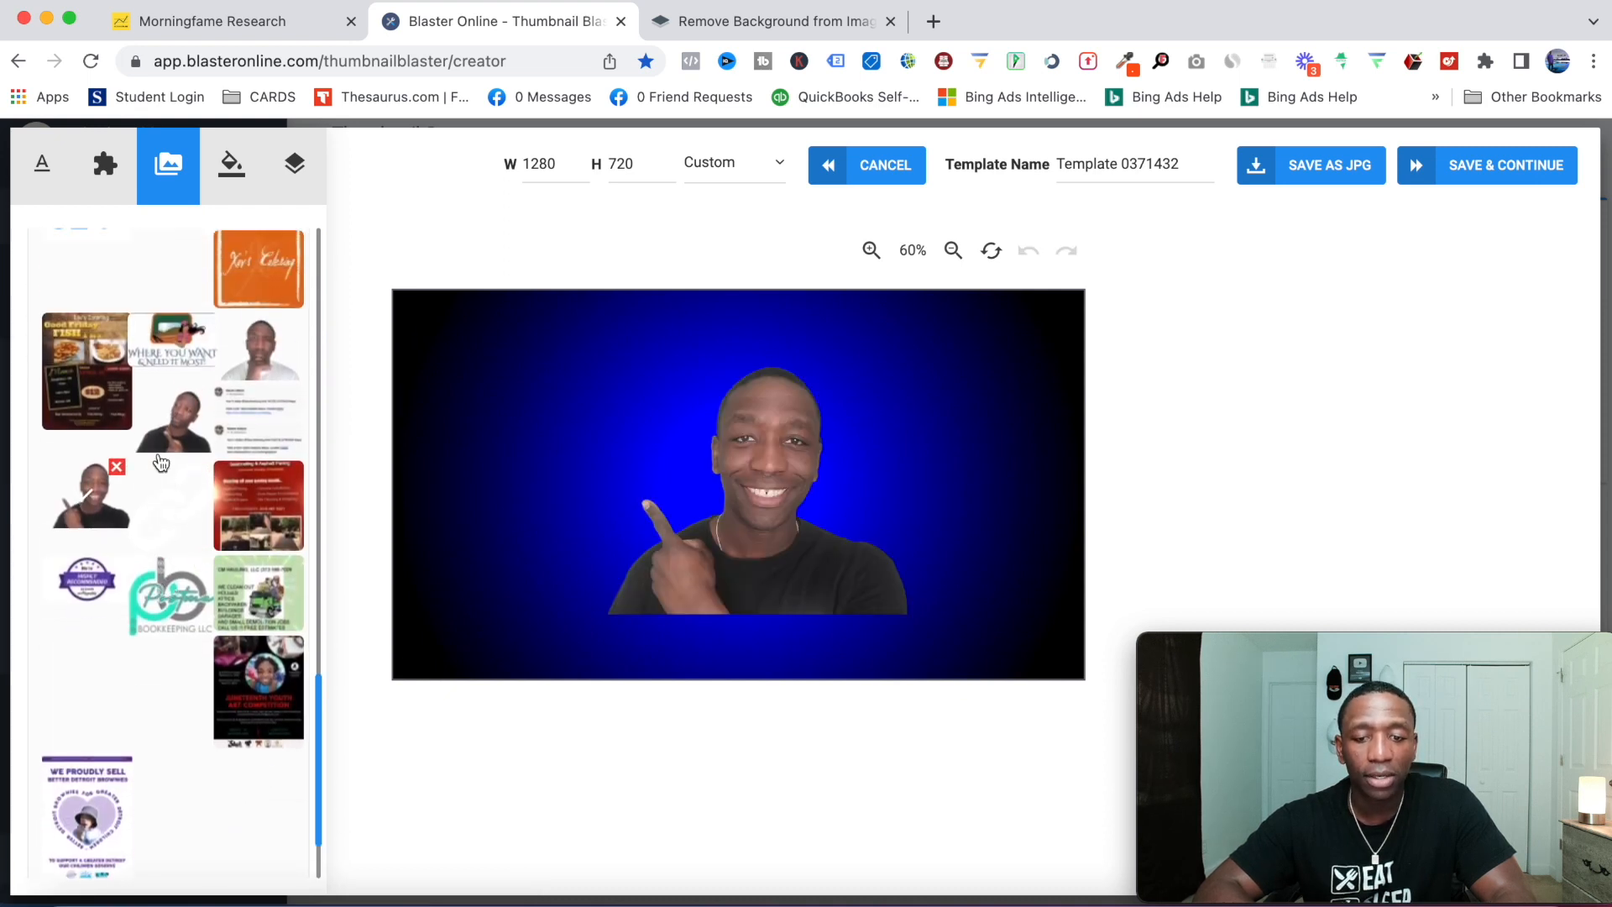
- Move the man's cutout to the right half of the canvas and enlarge it to fill the canvas height
click(818, 477)
drag(818, 477, 951, 526)
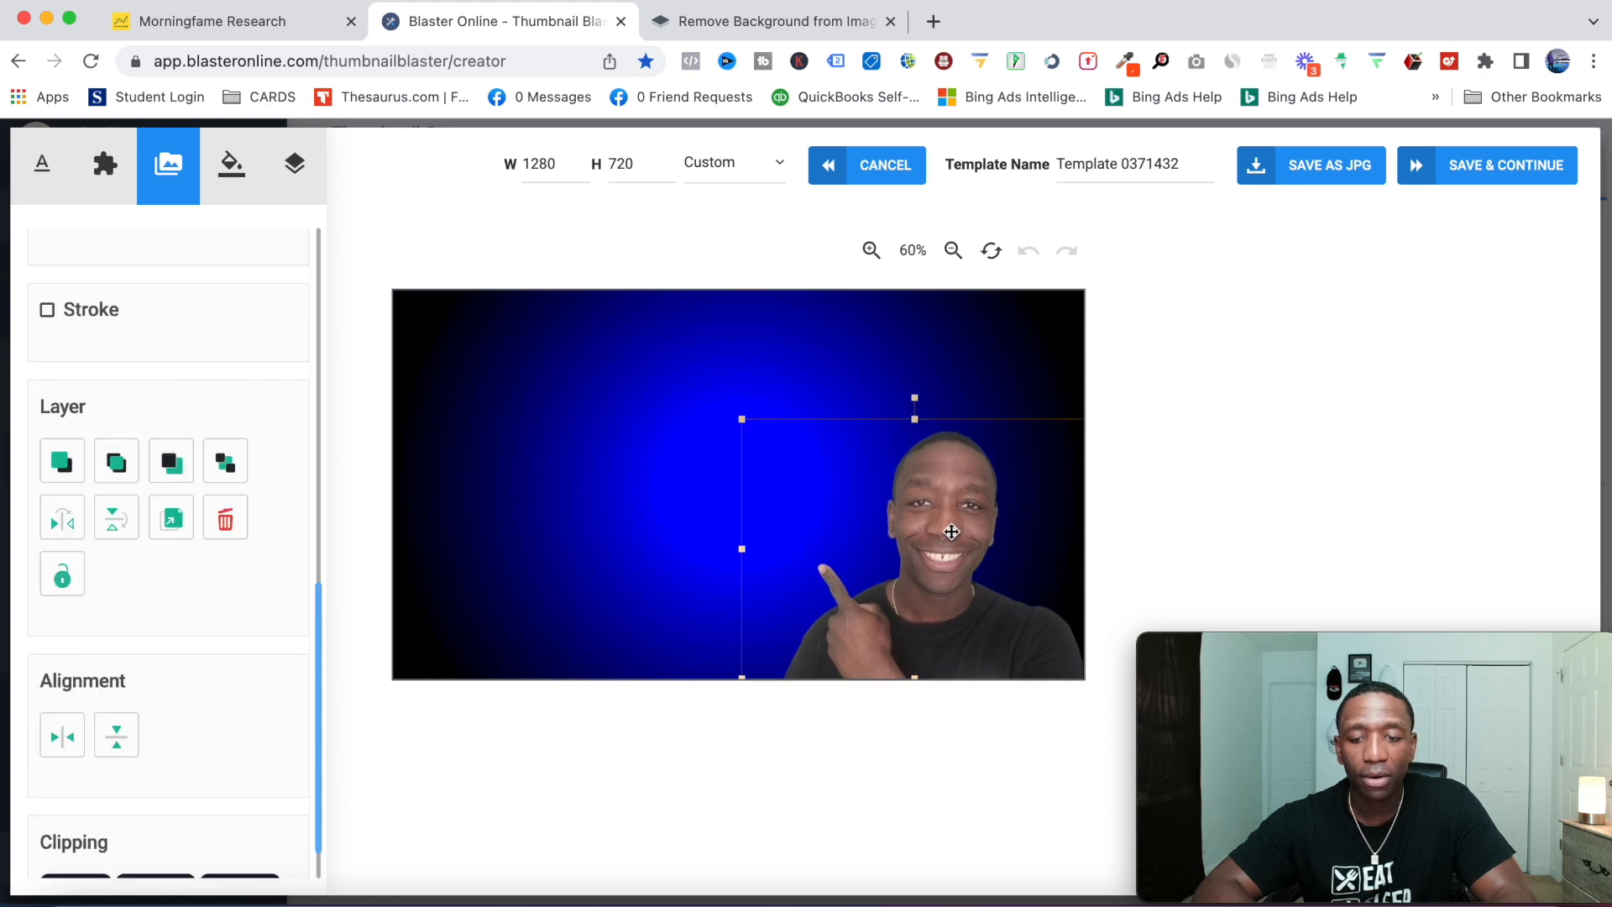
drag(740, 412, 560, 281)
drag(890, 403, 957, 401)
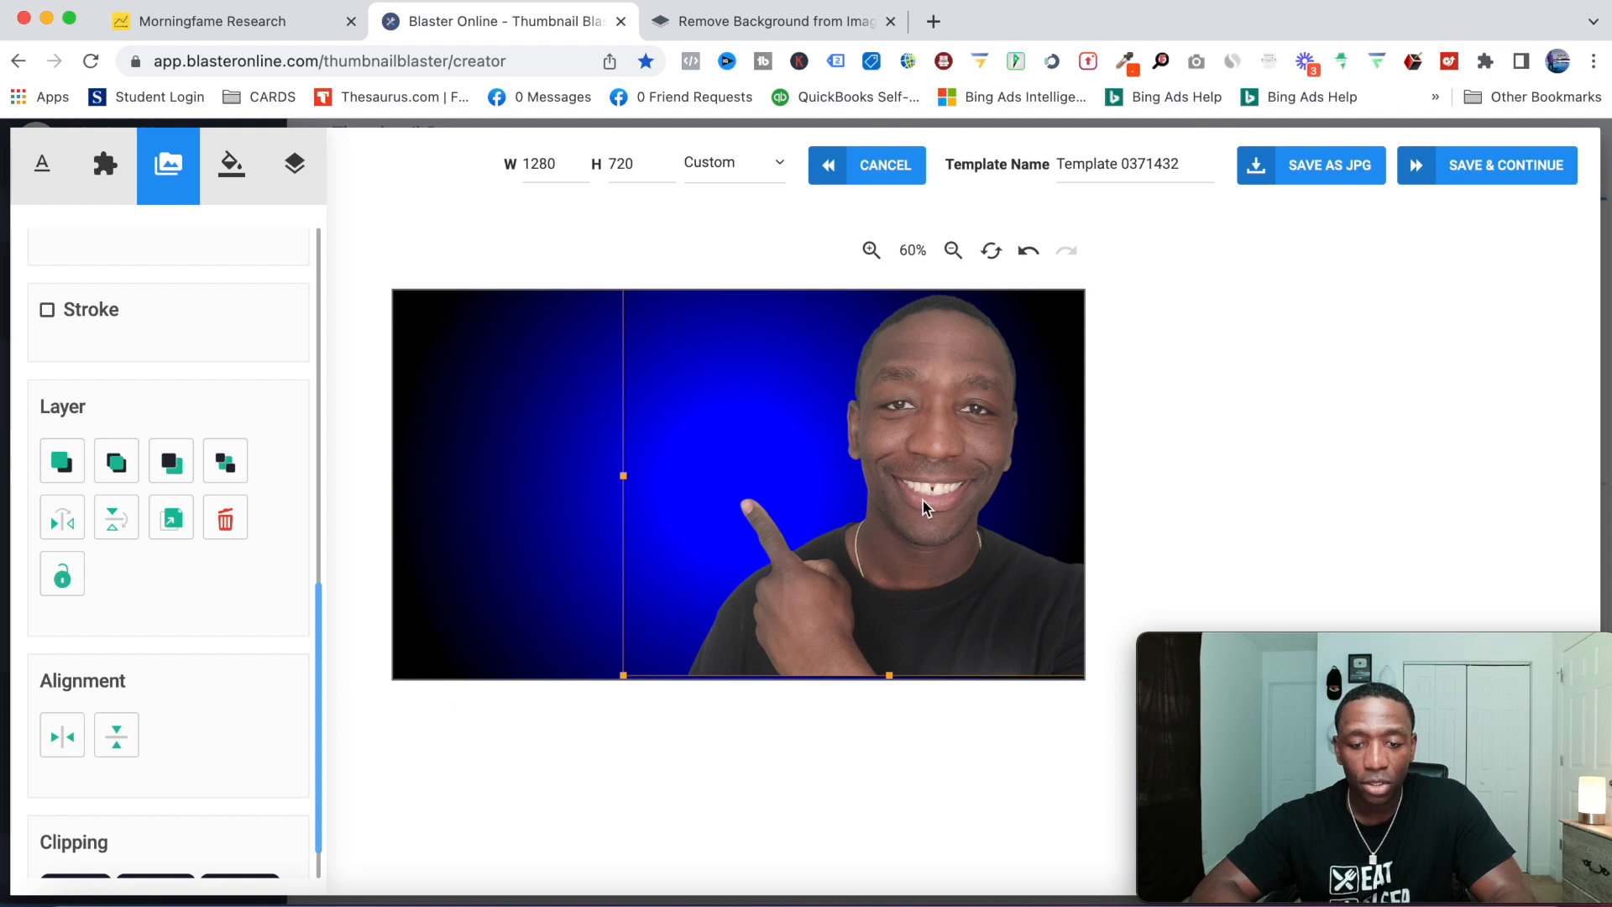
- Enable the cutout's image filters and set contrast to 0.2 and saturation to 0.05
scroll(186, 410, up, 5)
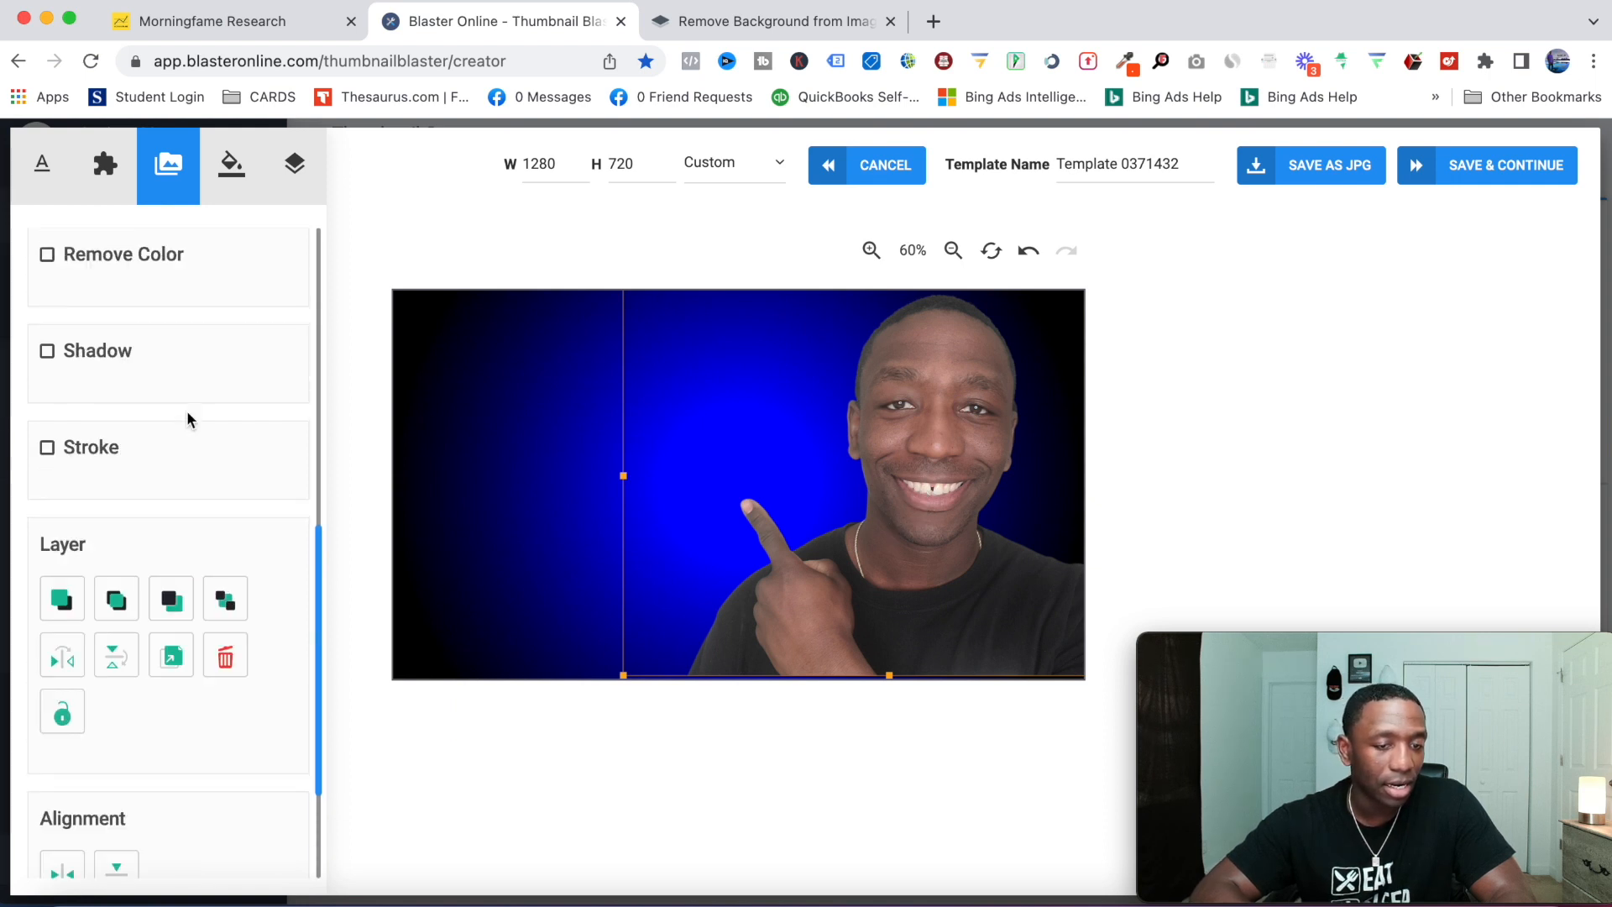
click(47, 452)
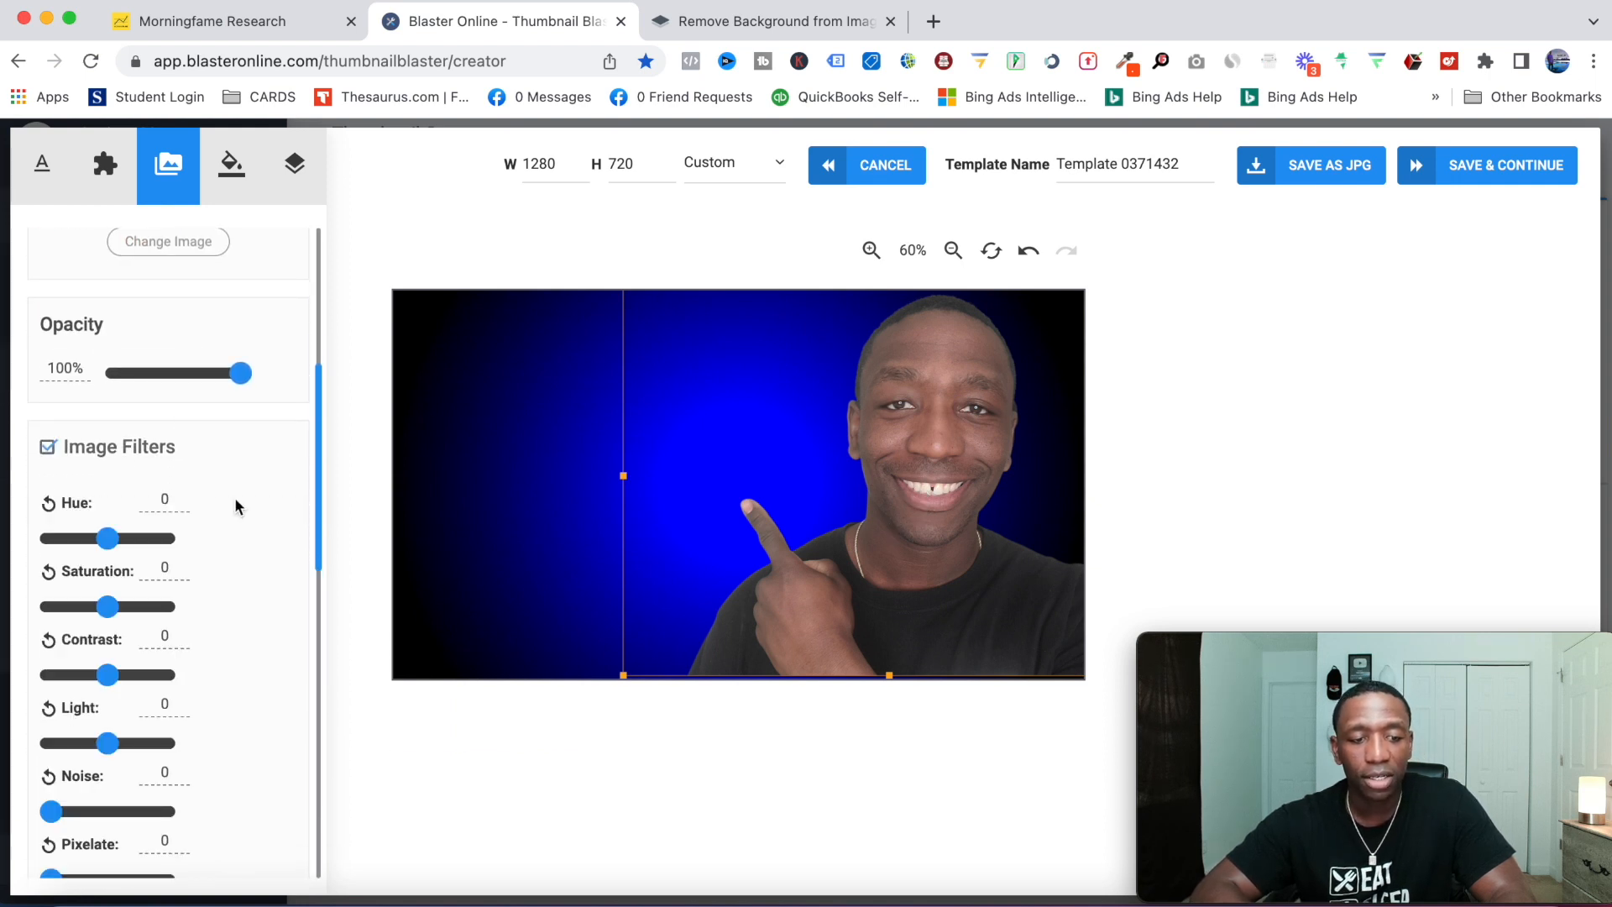
scroll(234, 497, down, 3)
scroll(234, 497, down, 1)
drag(108, 470, 118, 472)
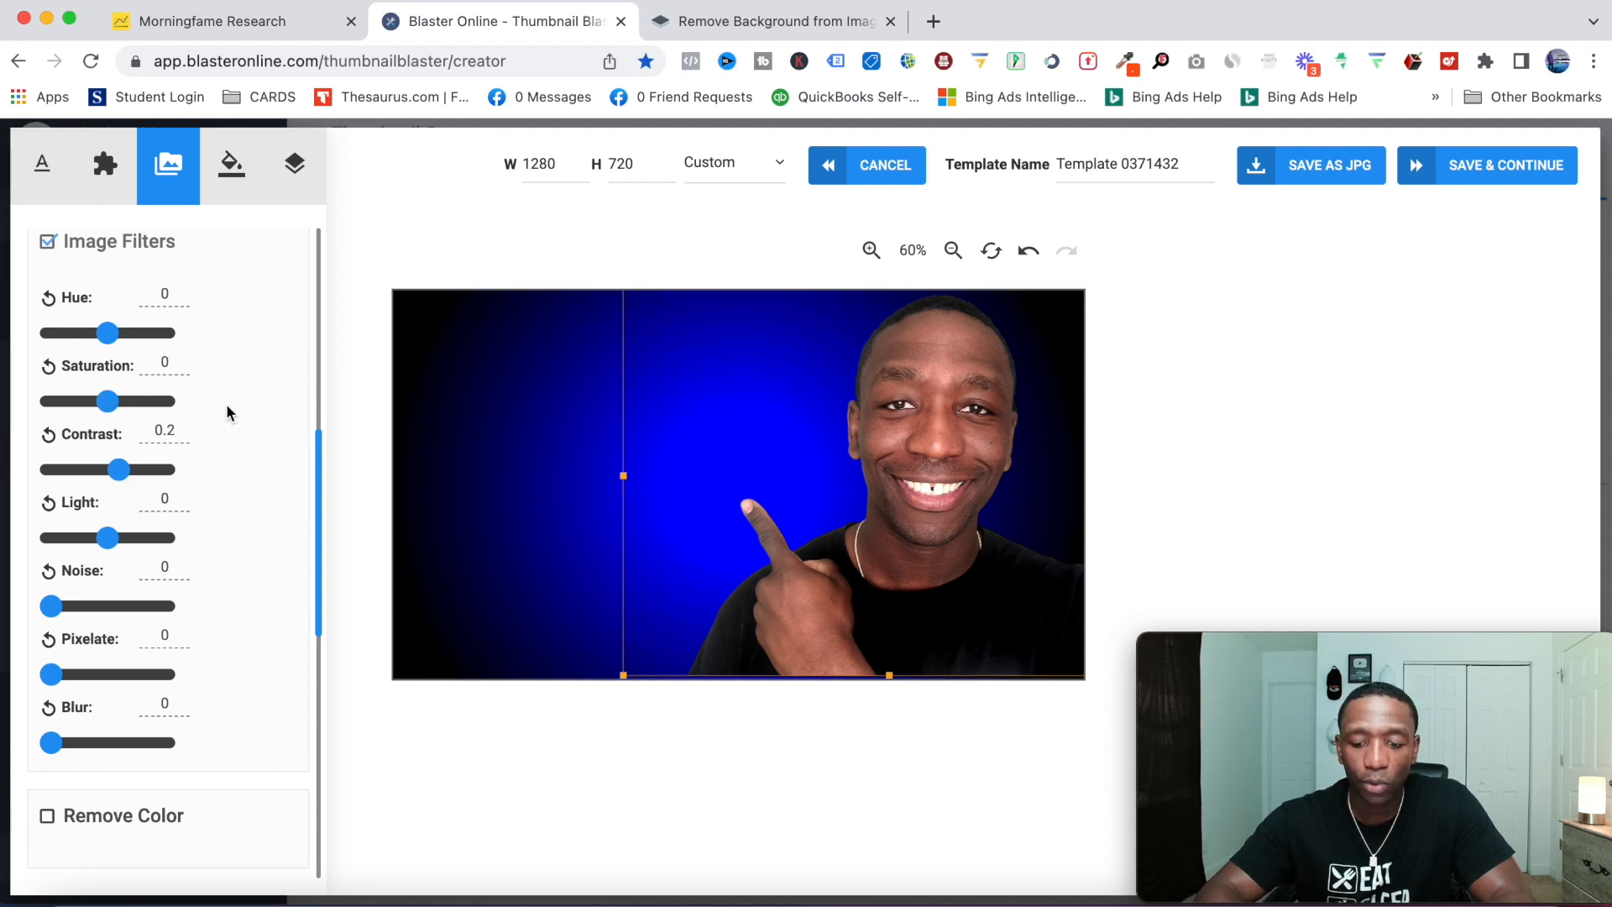
text(.05)
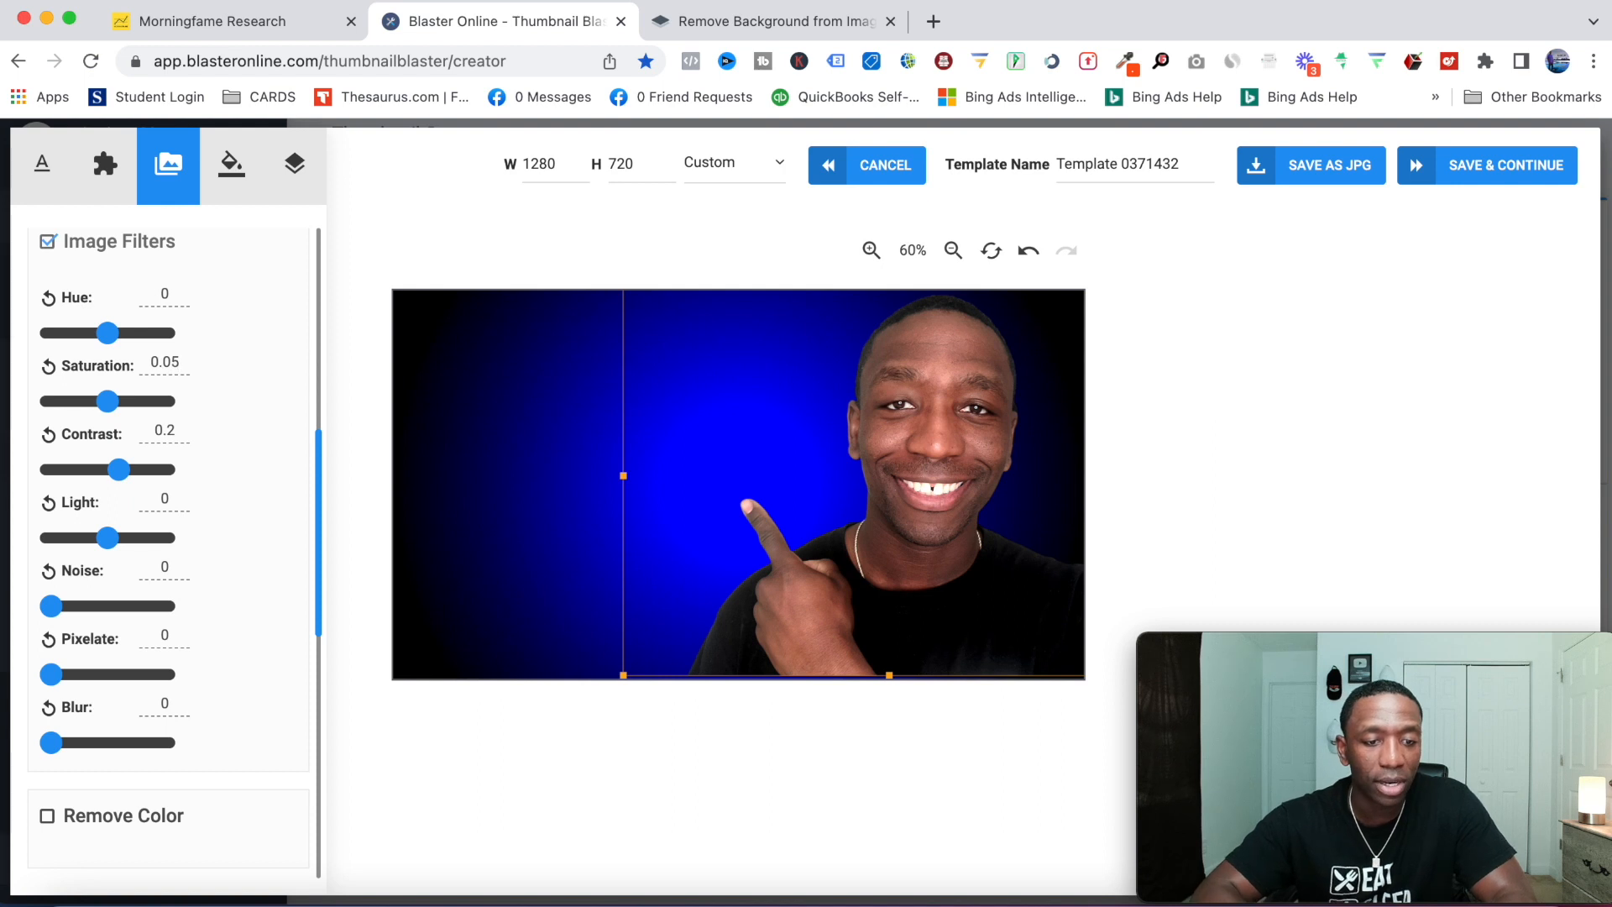
- Add a Heading Alfa text element to the canvas beside the man's face
click(107, 165)
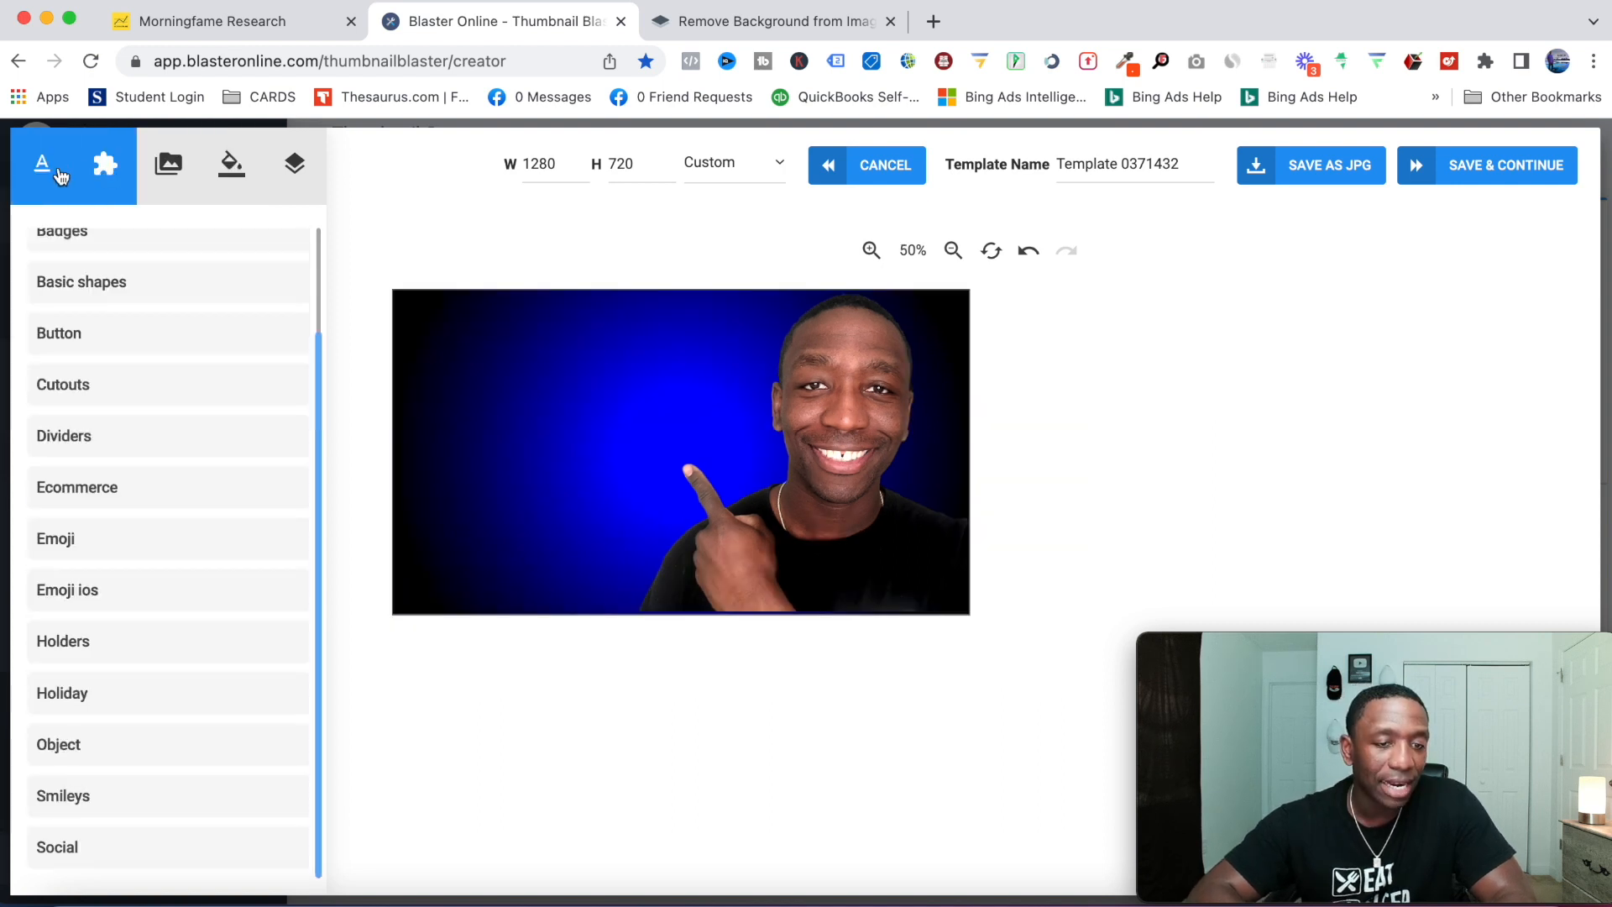
click(45, 172)
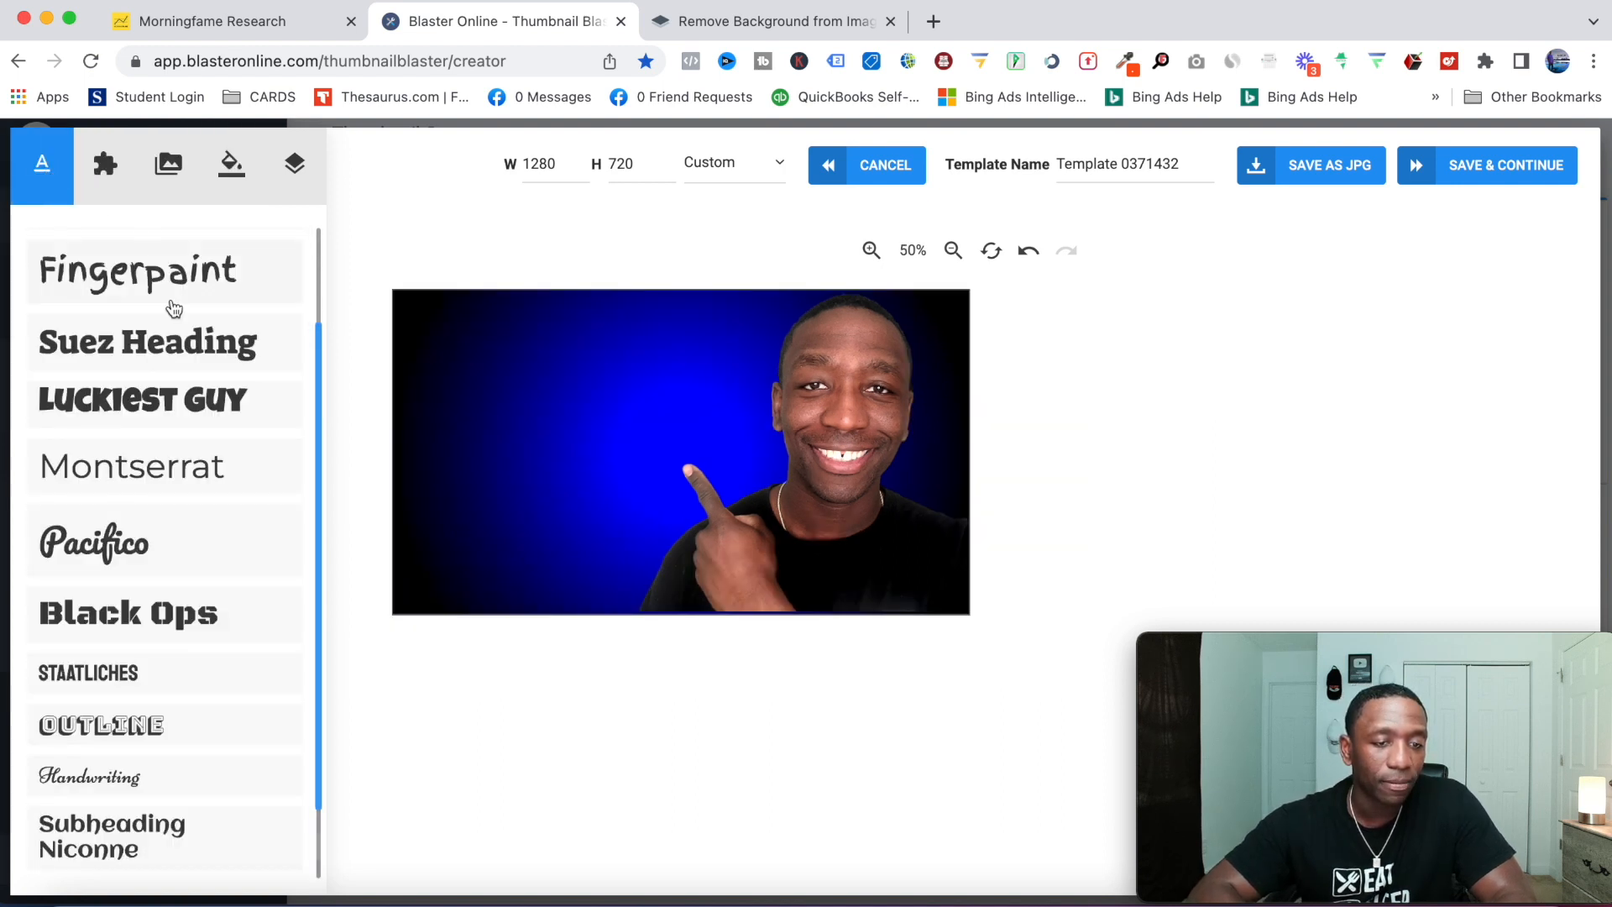
scroll(174, 308, up, 2)
drag(167, 333, 636, 450)
click(632, 451)
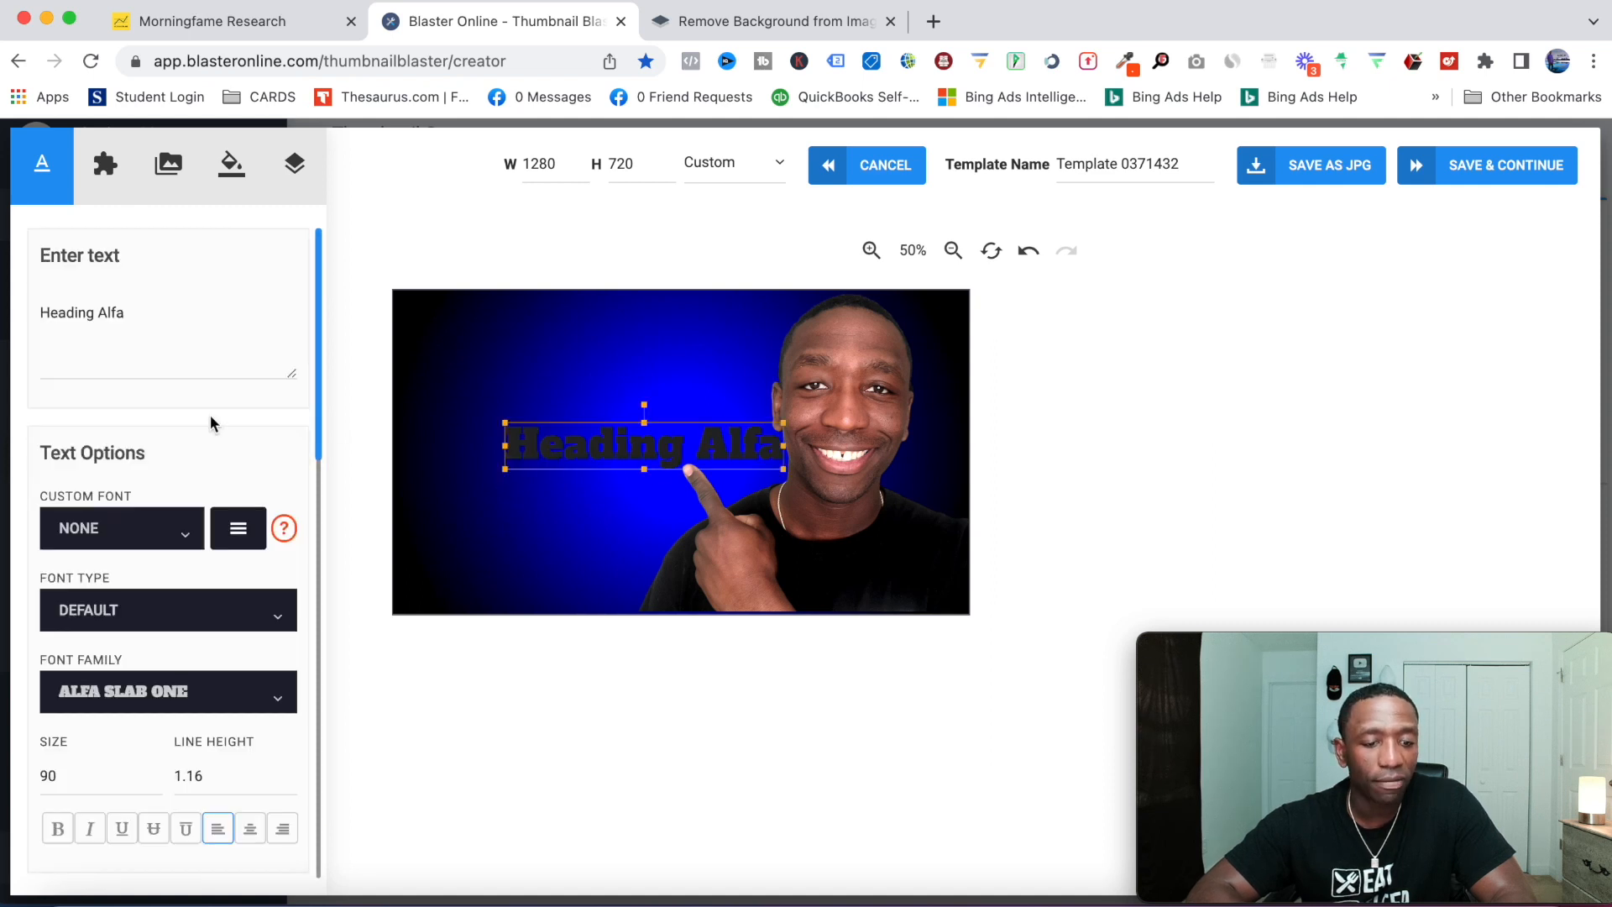
- Color the heading white (#ffffff) and move it up into the canvas's upper-left area
scroll(209, 413, down, 7)
click(78, 361)
drag(172, 484, 38, 371)
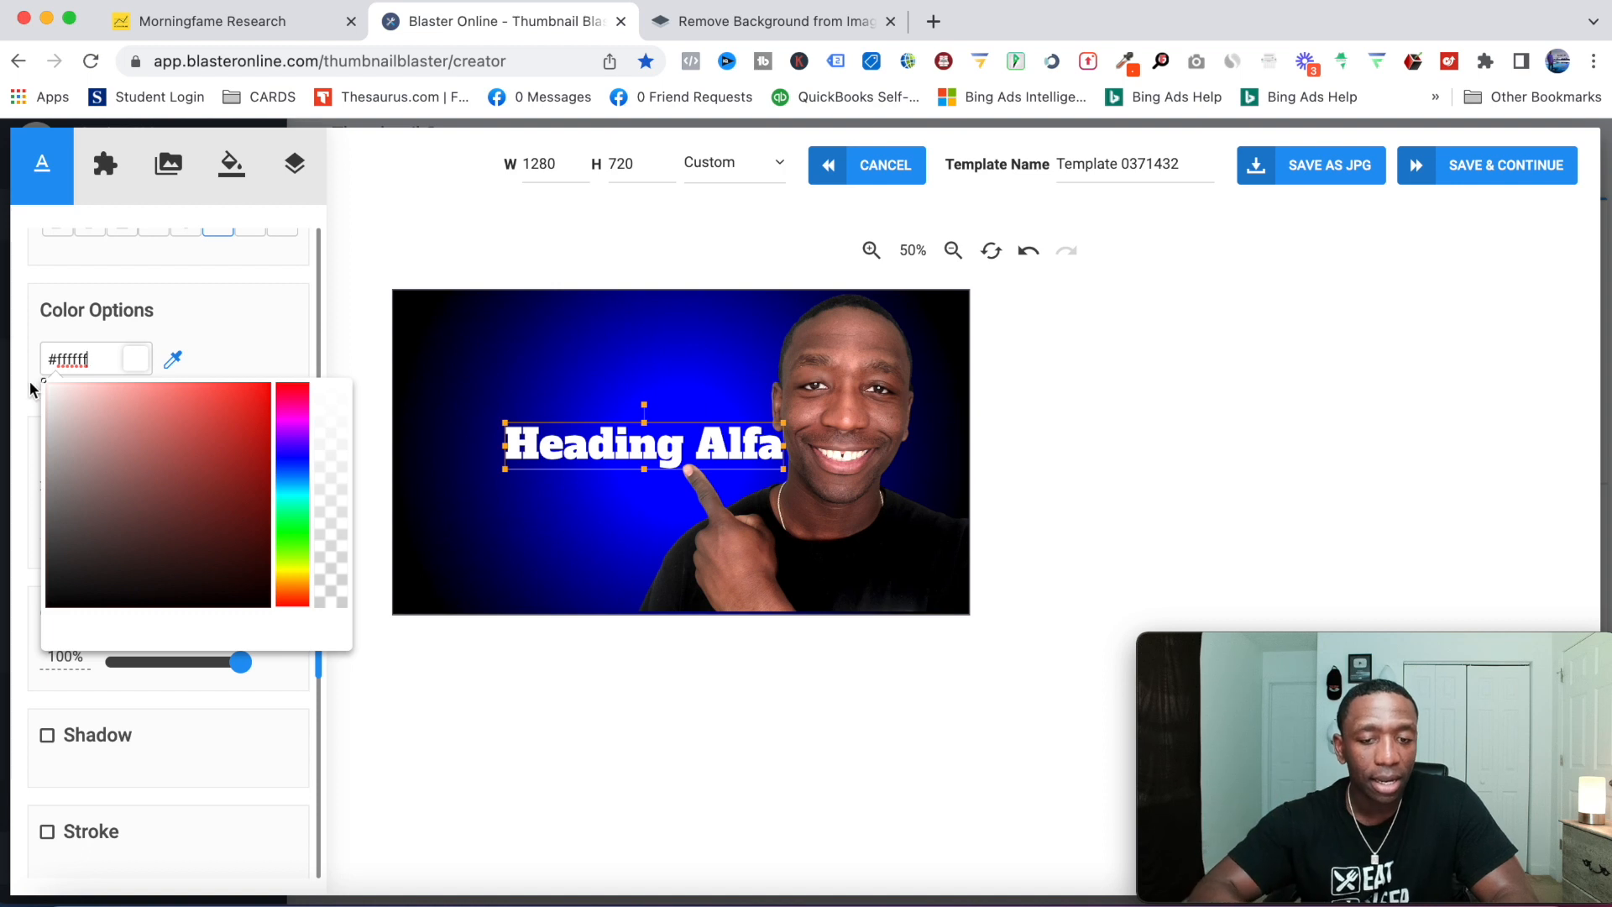
drag(571, 445, 515, 361)
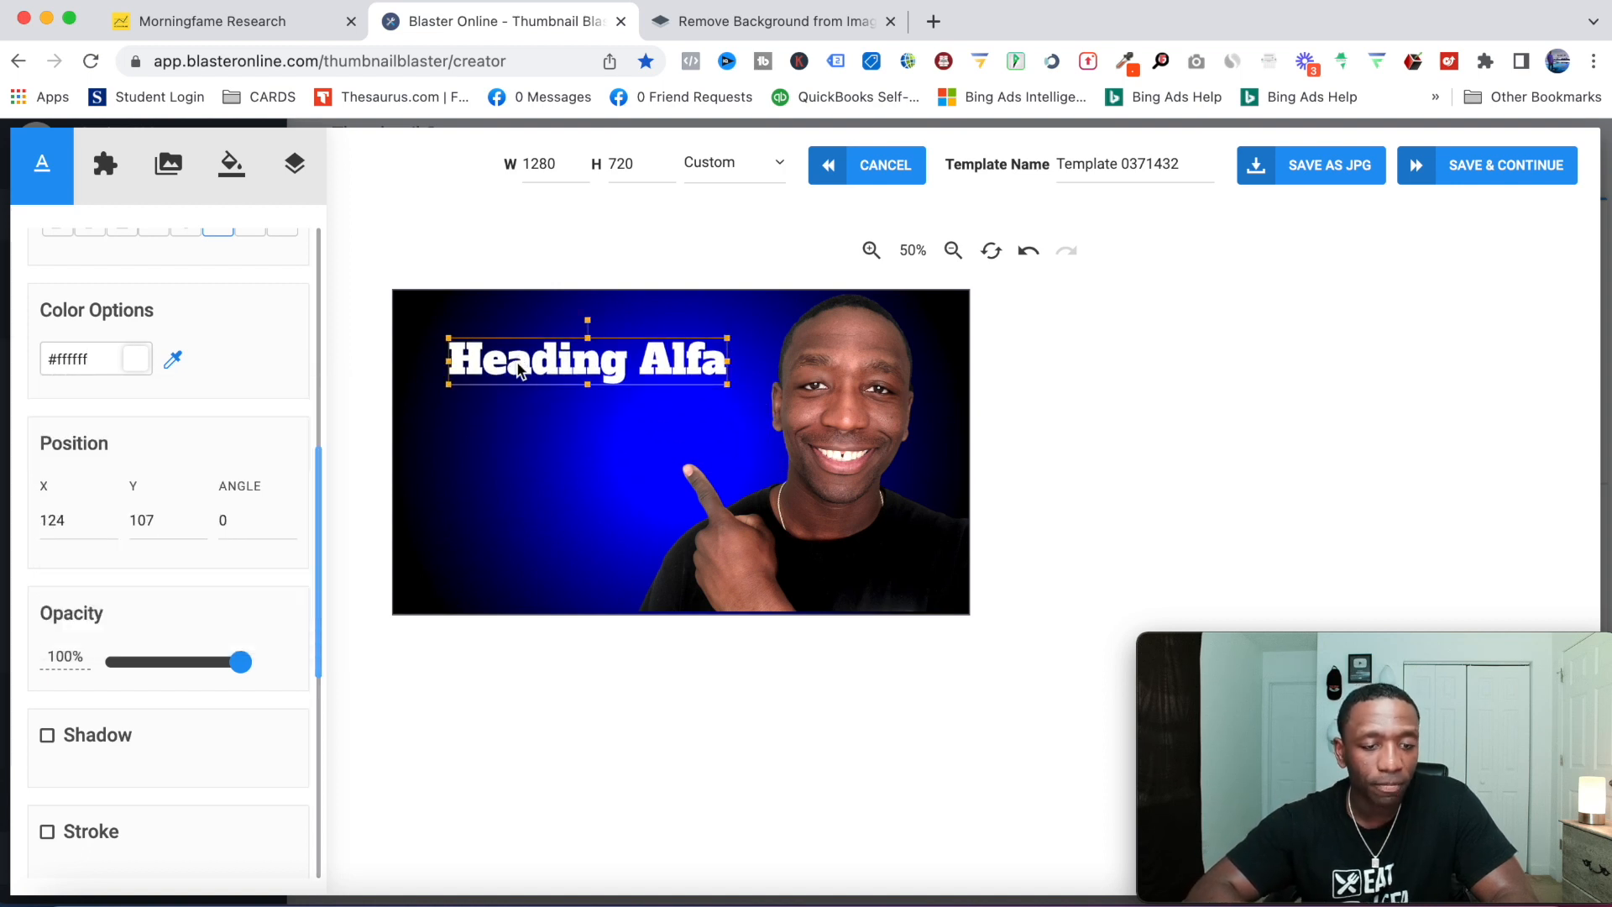
- Add the gray square from Basic shapes and stretch it into a wide bar covering the heading
click(105, 164)
scroll(165, 459, up, 2)
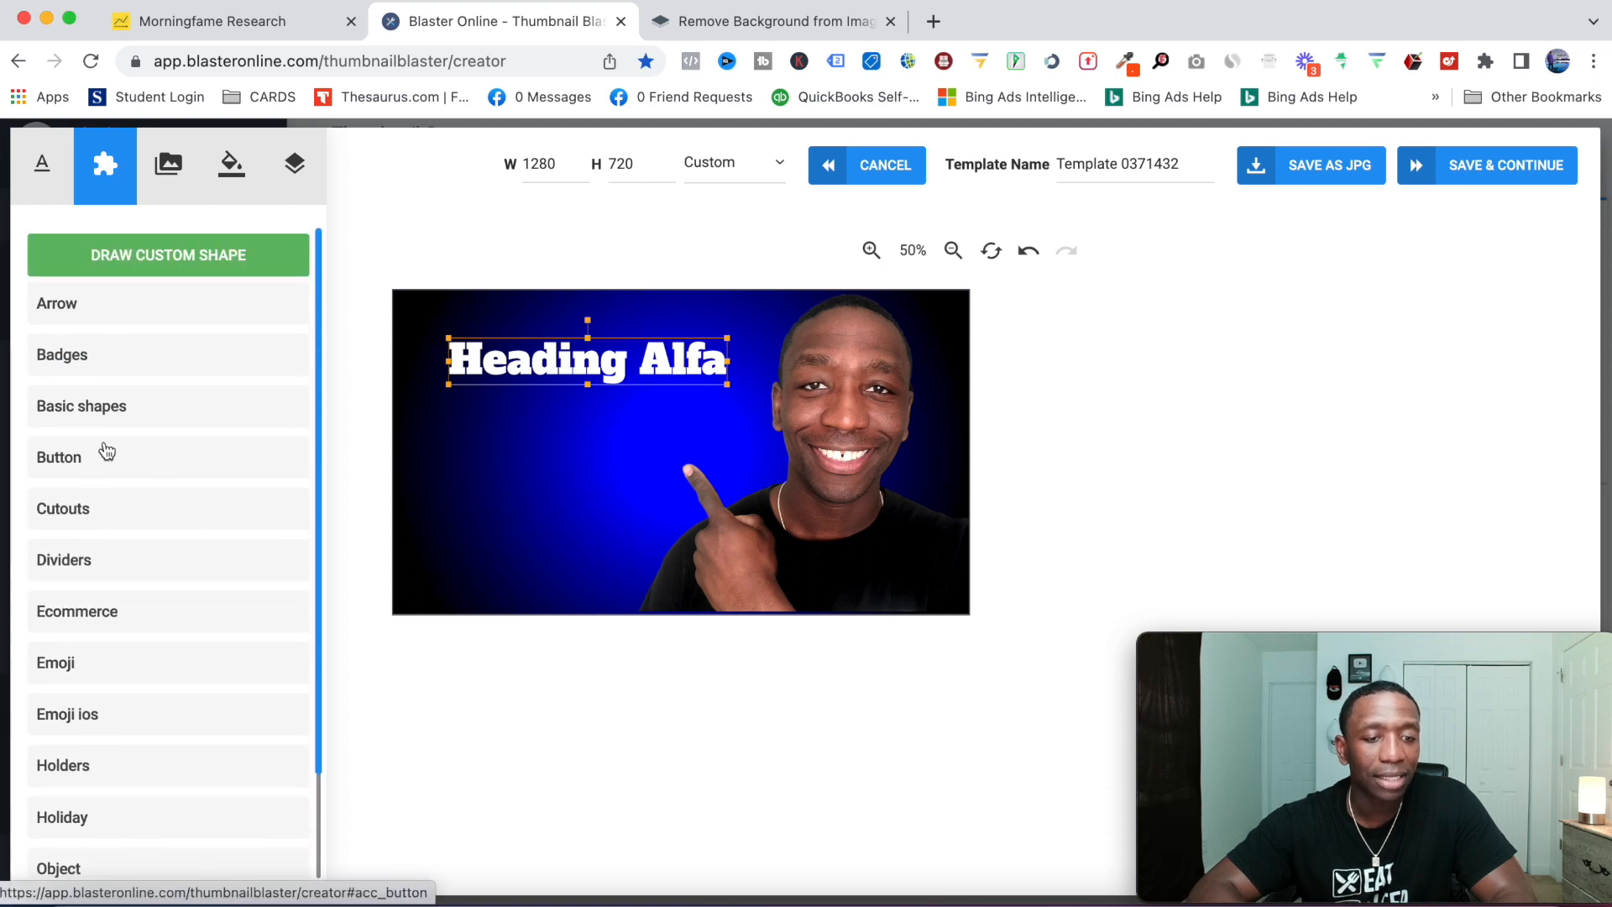
click(81, 409)
scroll(216, 457, down, 7)
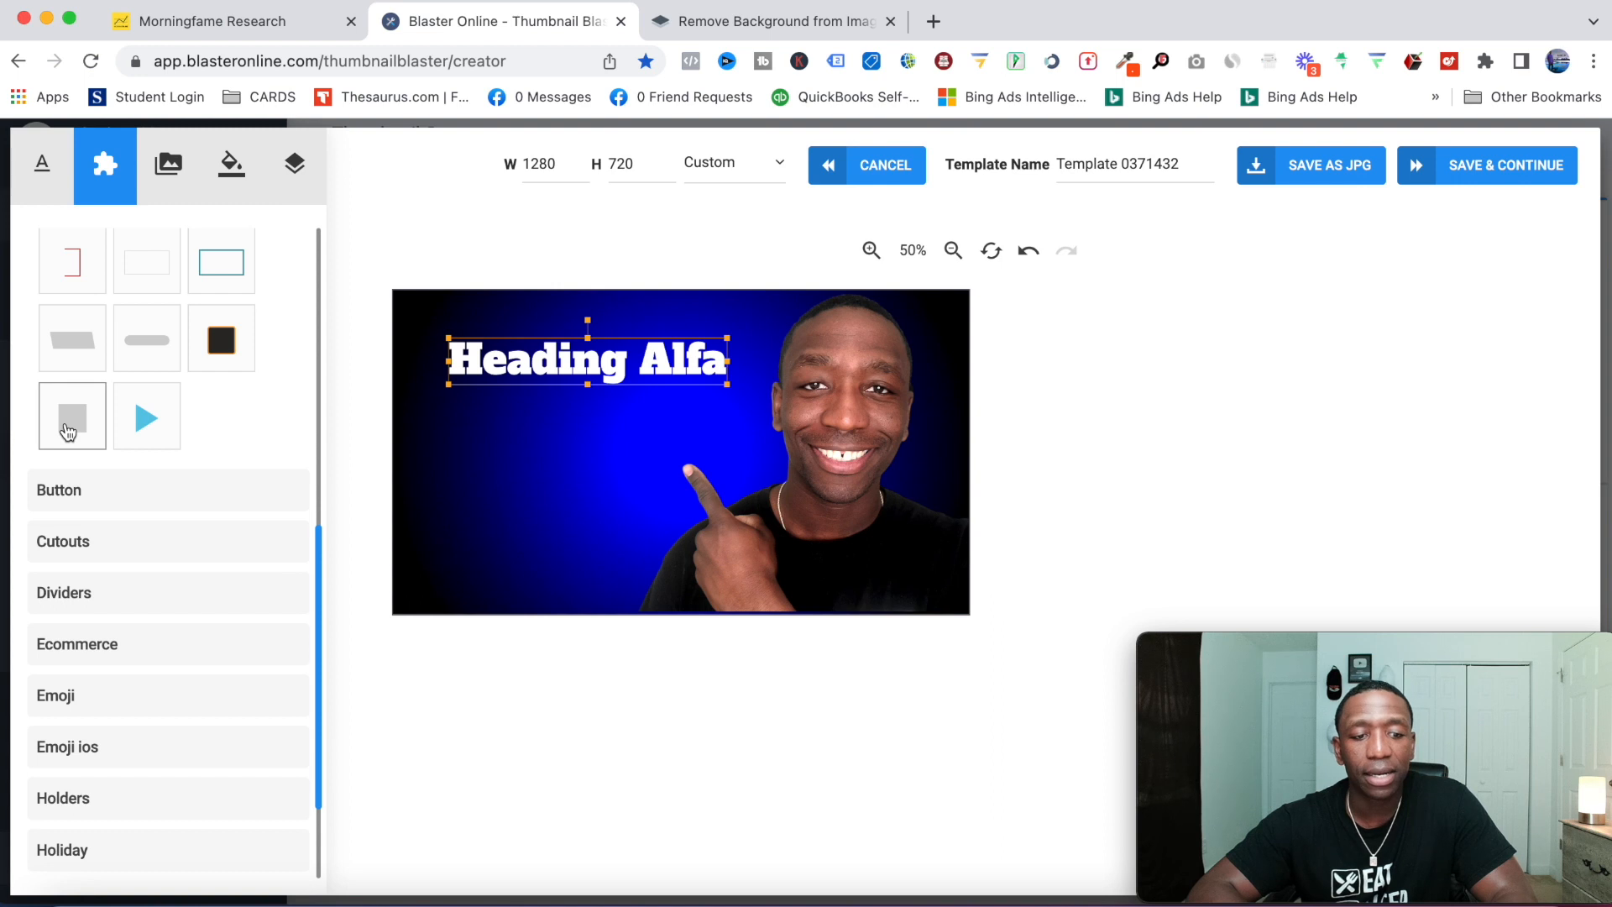
click(679, 457)
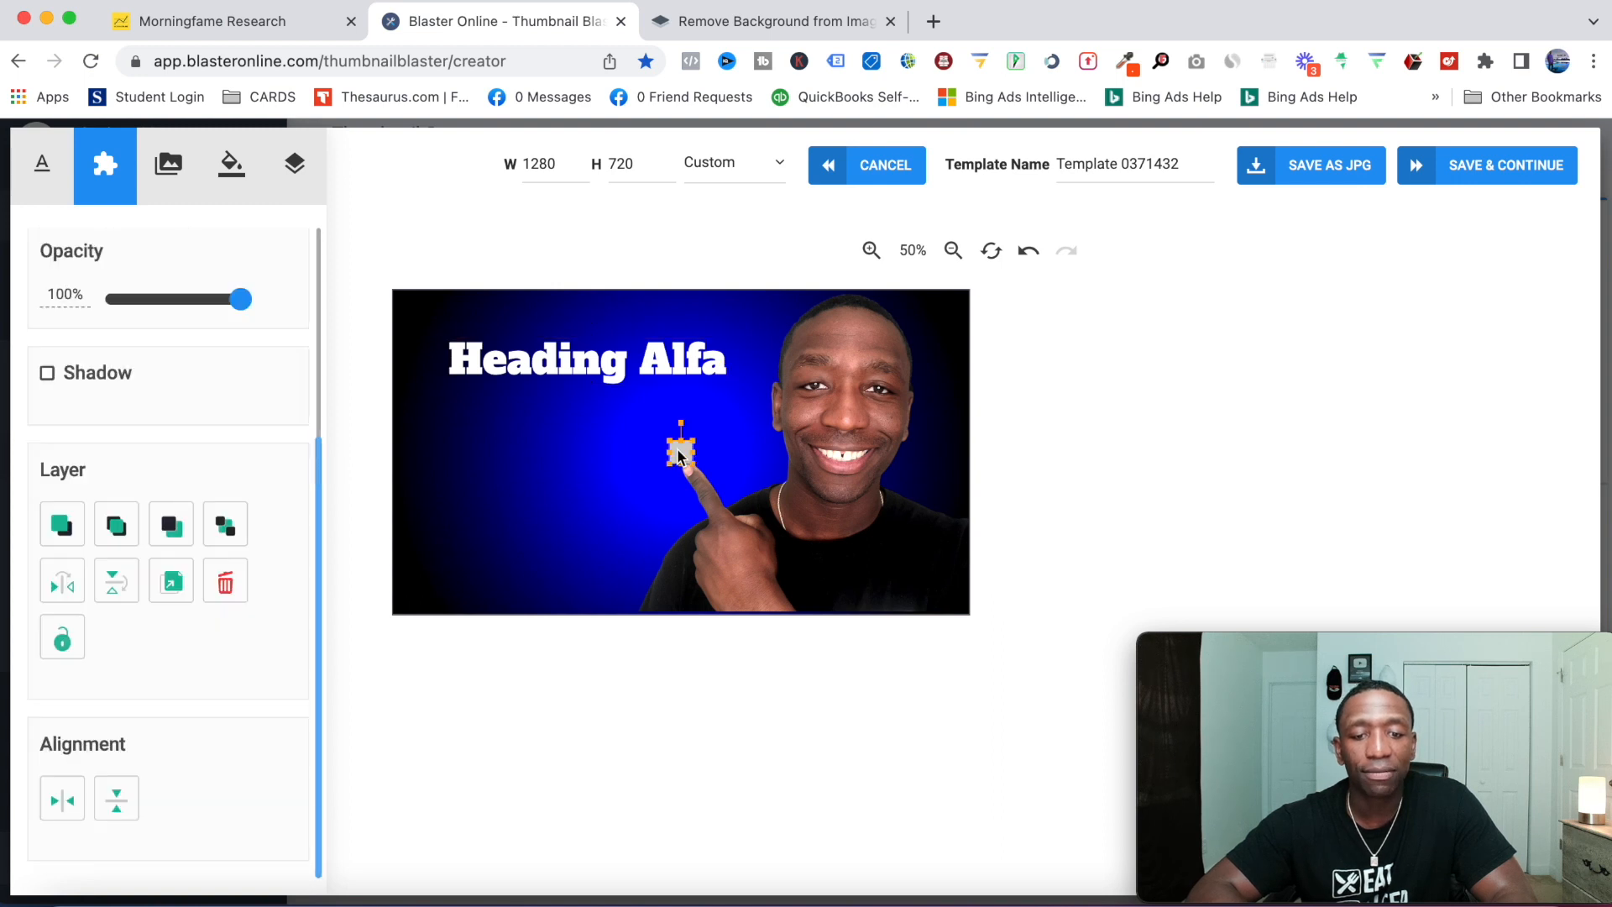
drag(668, 437, 430, 392)
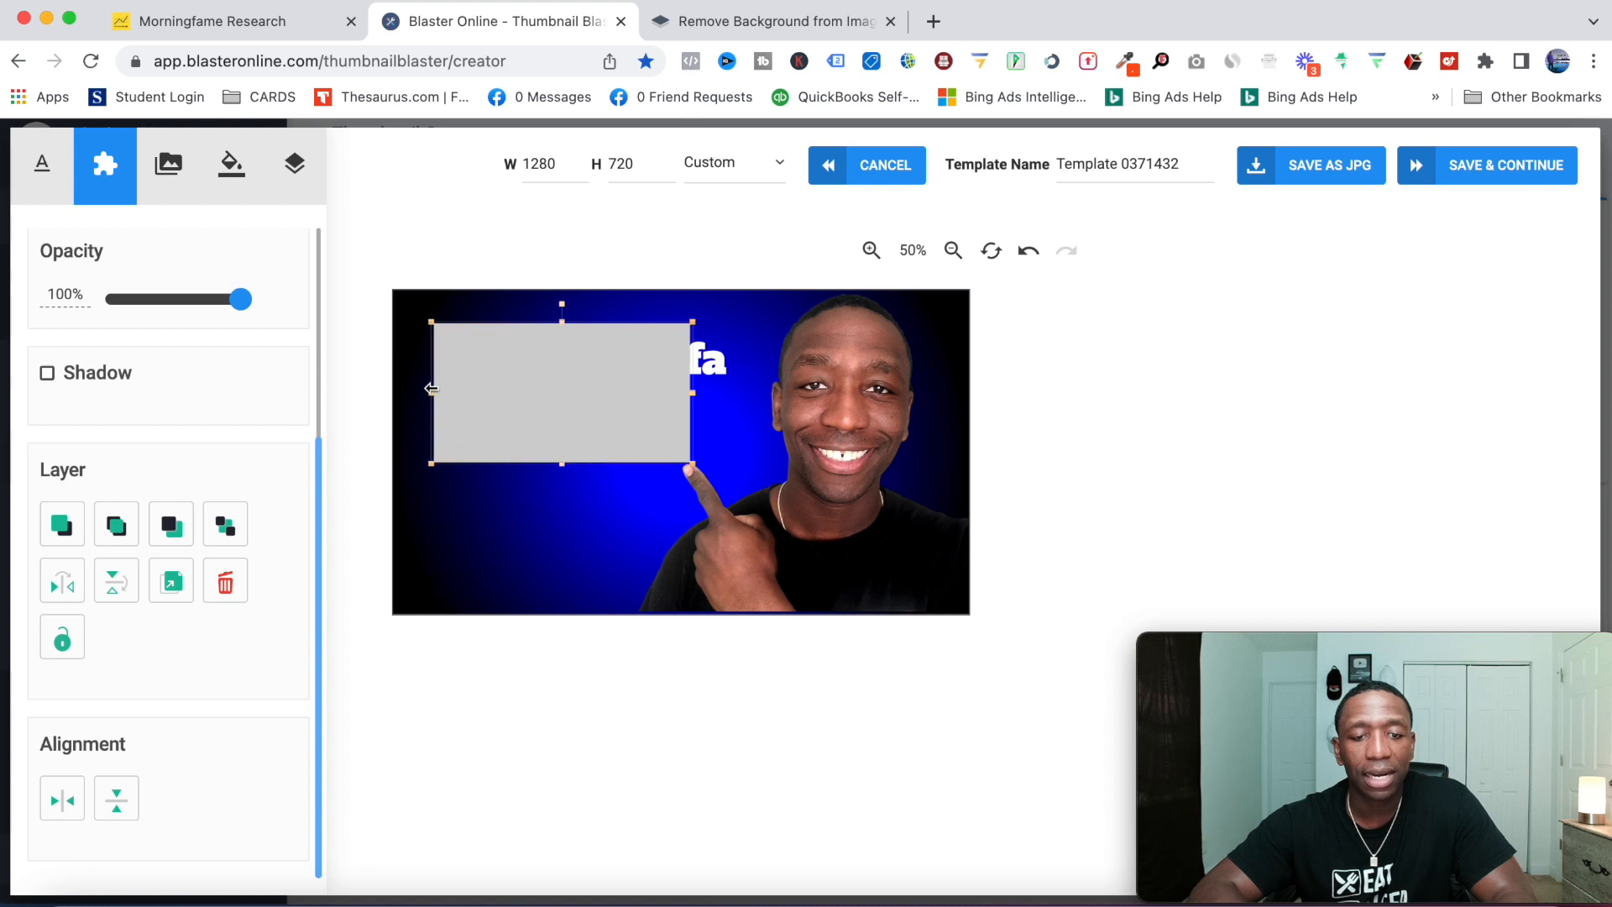
drag(694, 392, 742, 392)
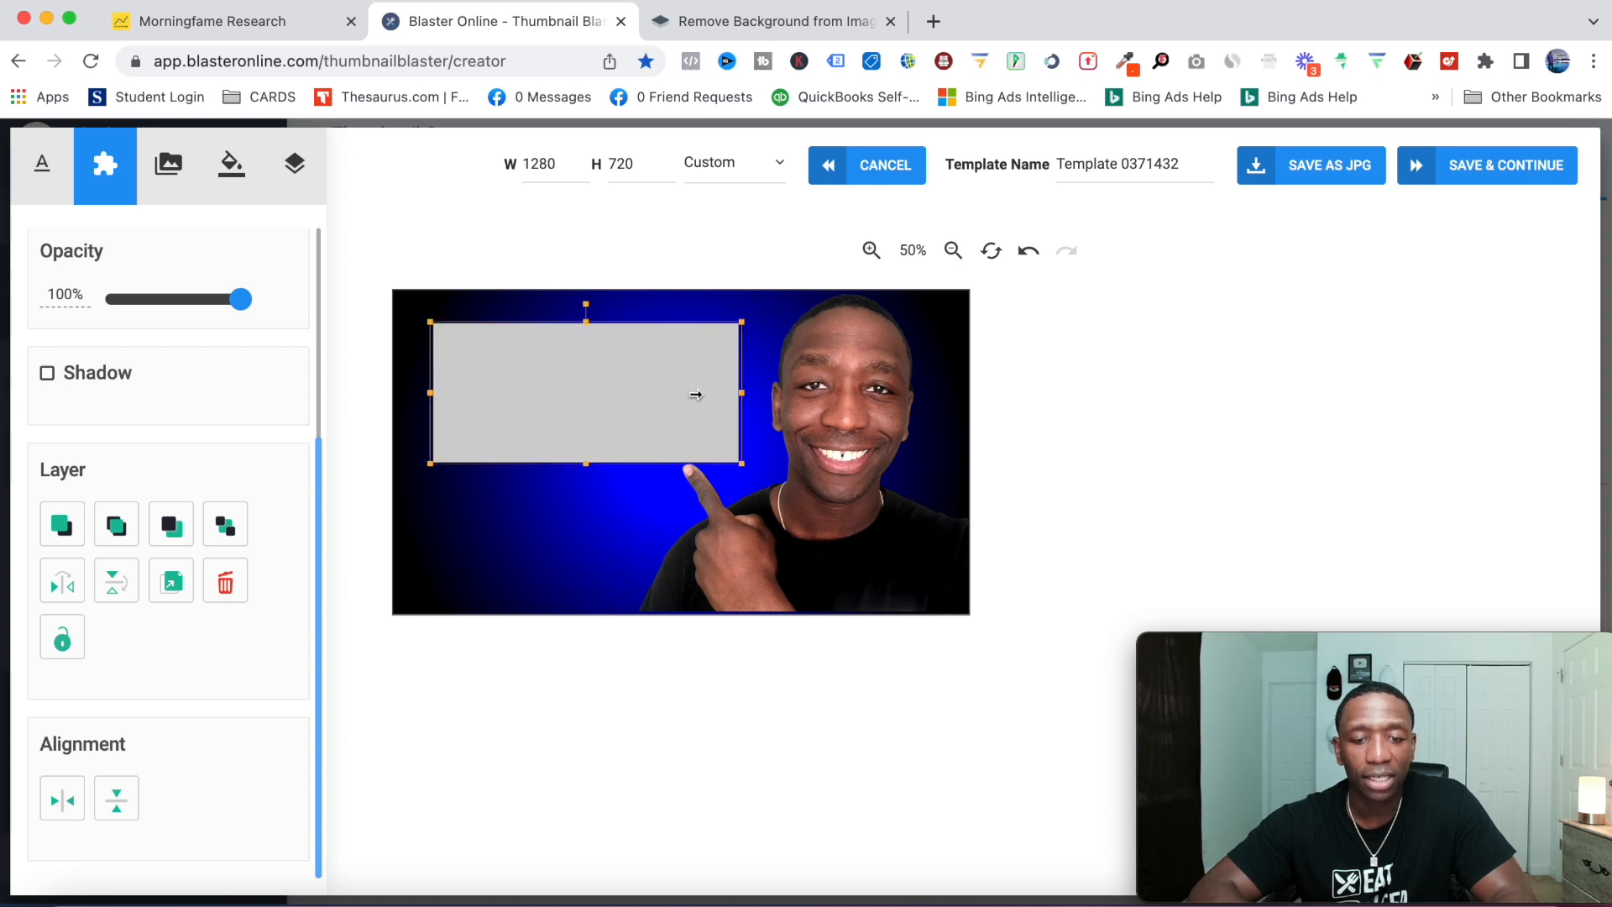
drag(586, 465, 586, 397)
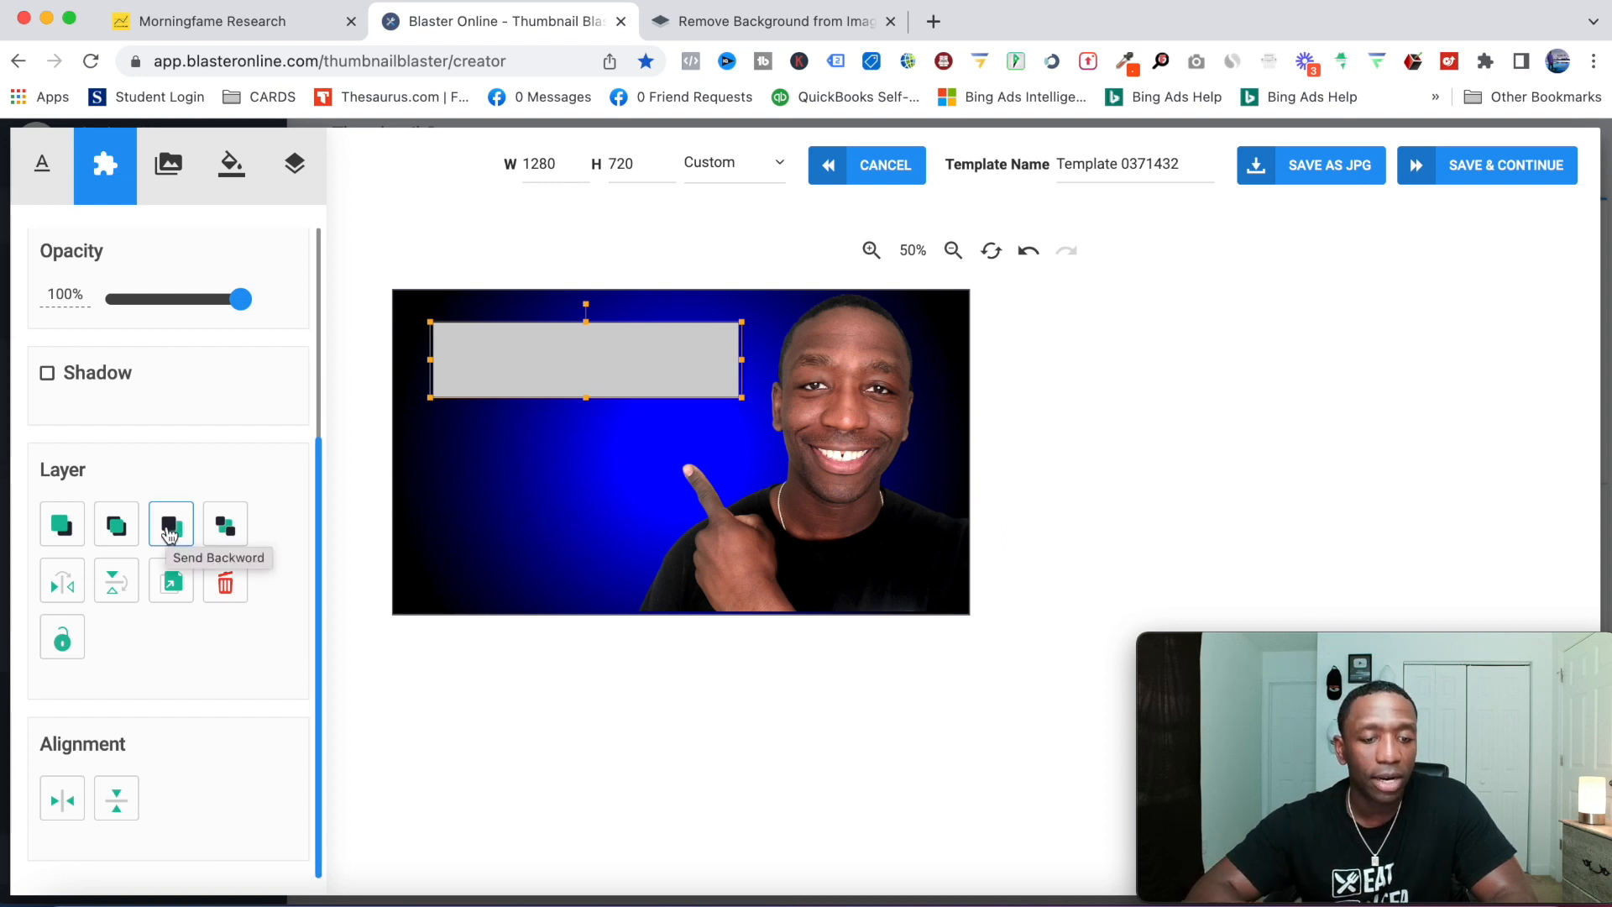
- Send the gray bar behind the heading text and color it black (#000000)
click(170, 534)
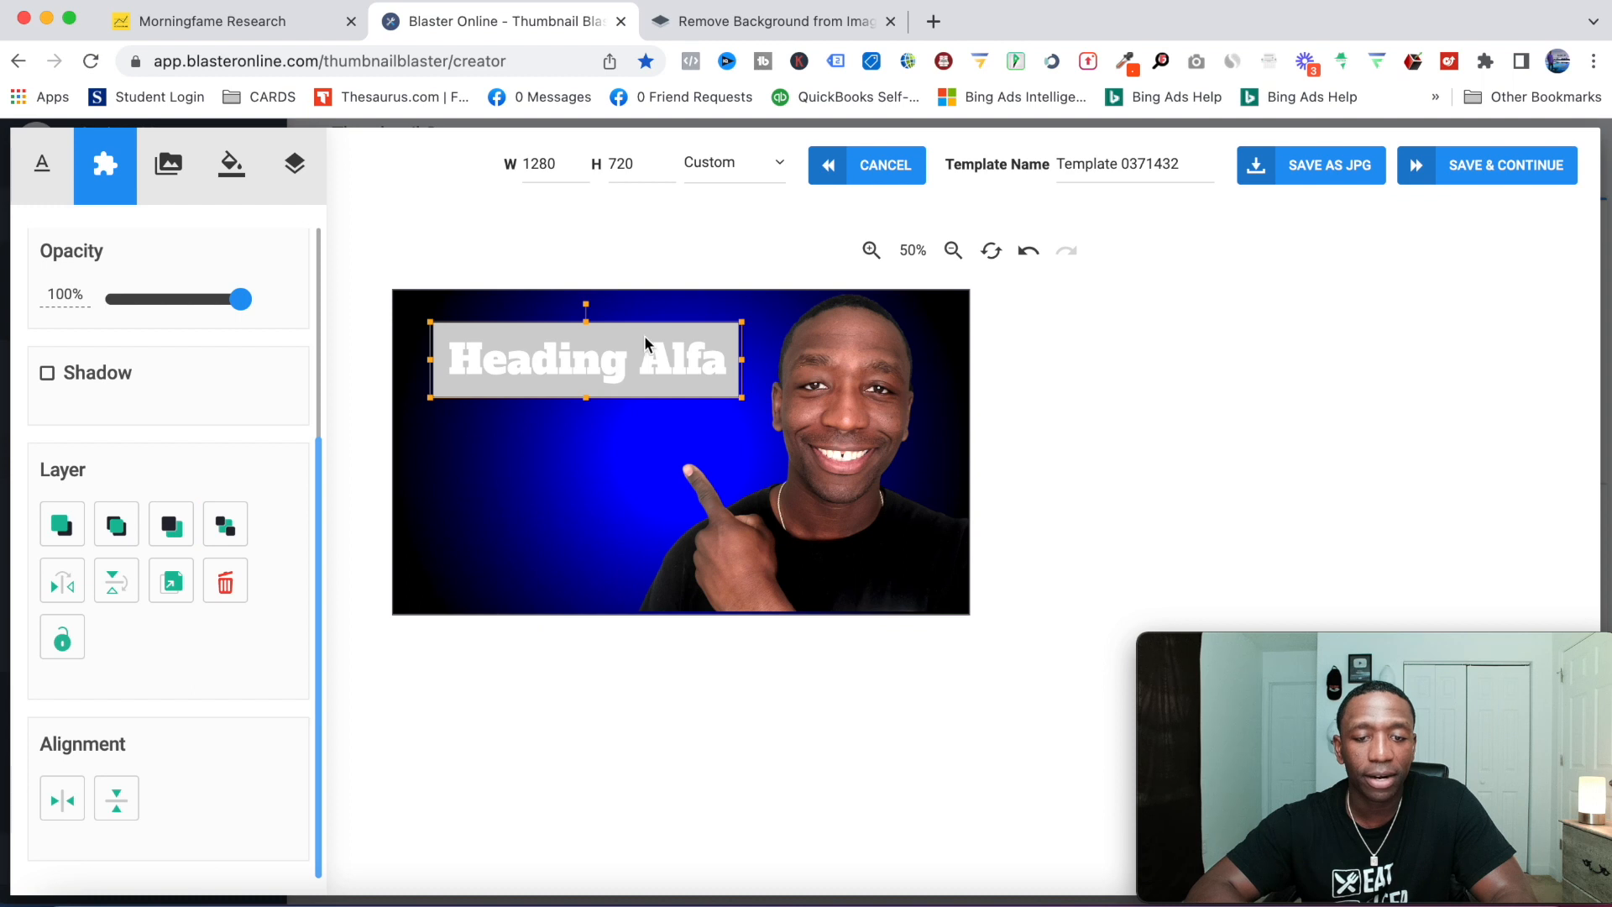
drag(617, 359, 613, 396)
click(617, 340)
scroll(241, 482, up, 5)
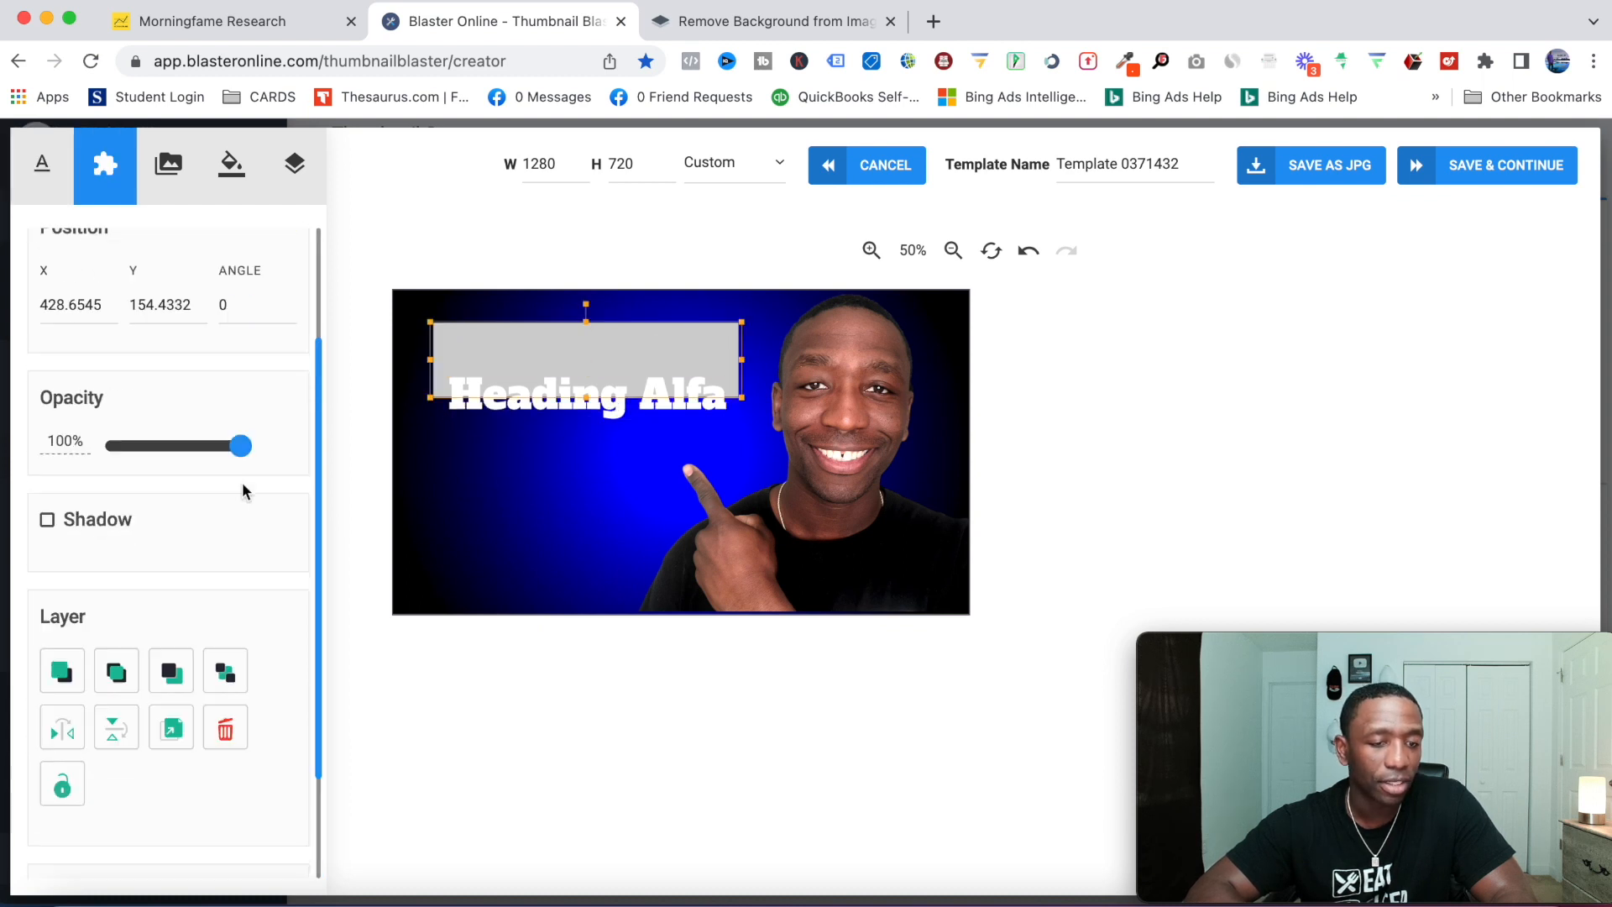
click(90, 305)
drag(192, 434, 290, 575)
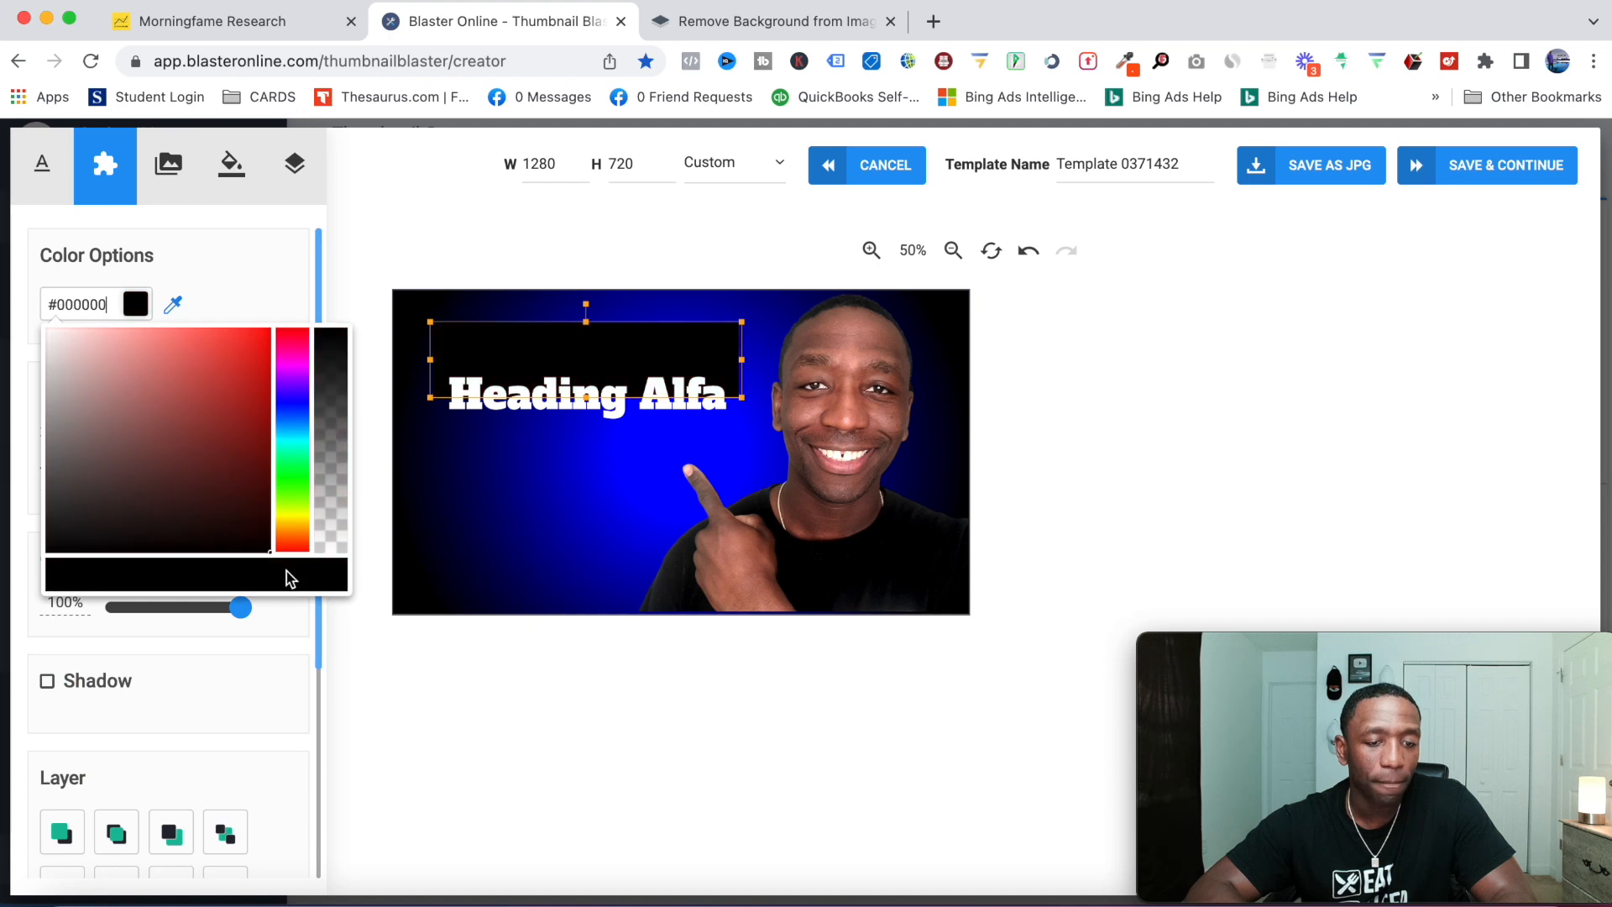
- Center the heading on the black bar and change its text to "This Works"
click(588, 486)
drag(598, 412, 592, 375)
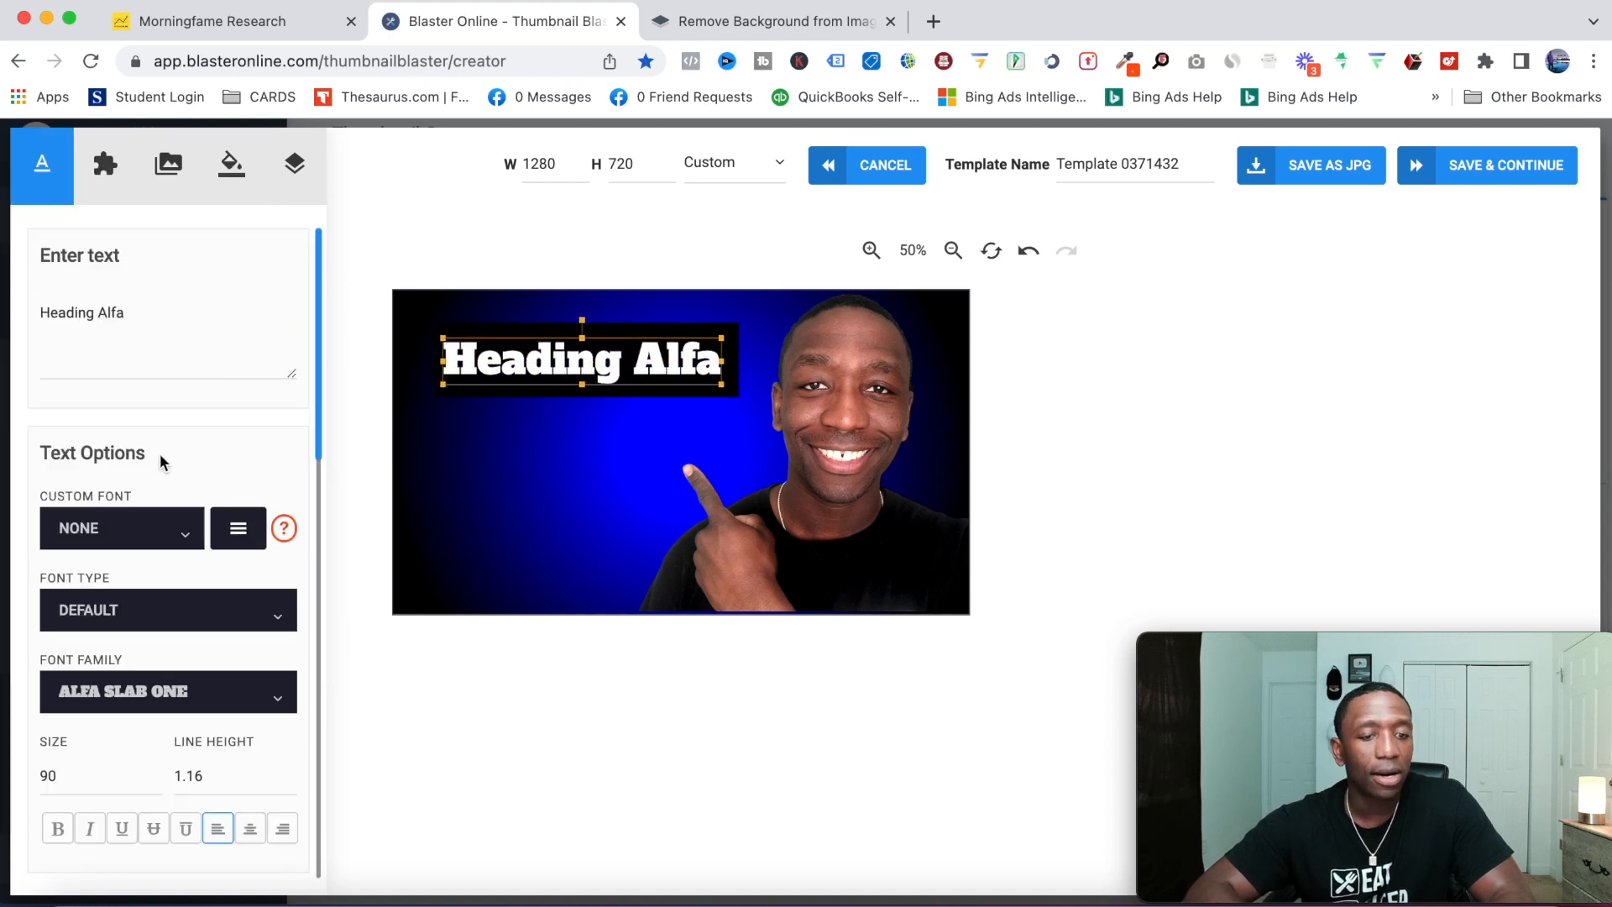
scroll(160, 458, down, 10)
scroll(162, 461, down, 1)
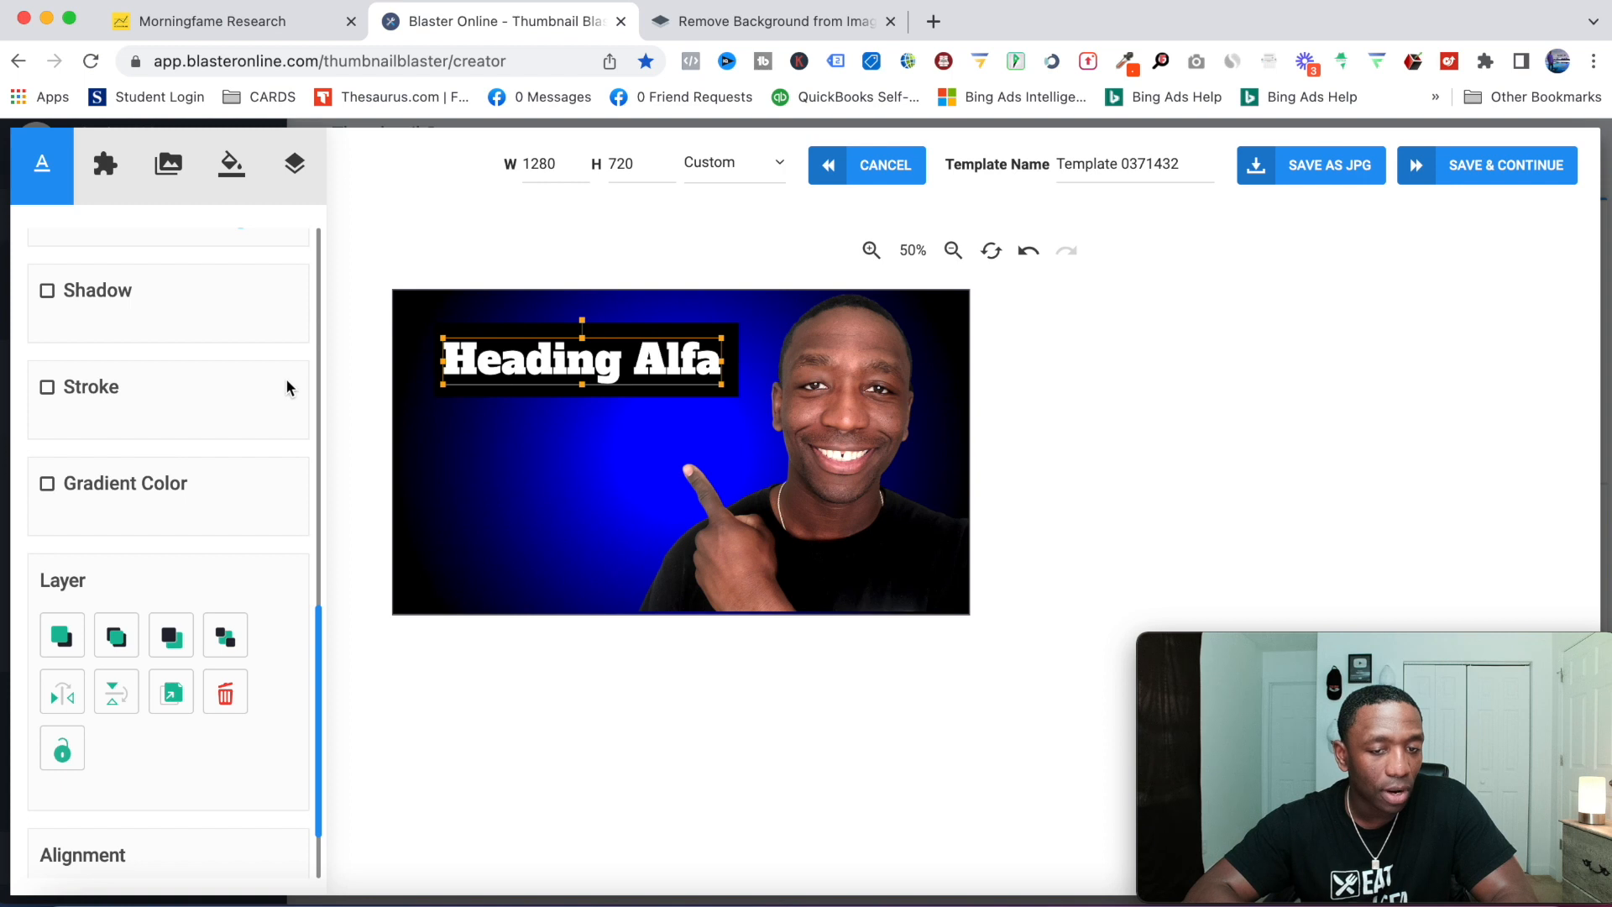
double_click(538, 351)
text(This Works)
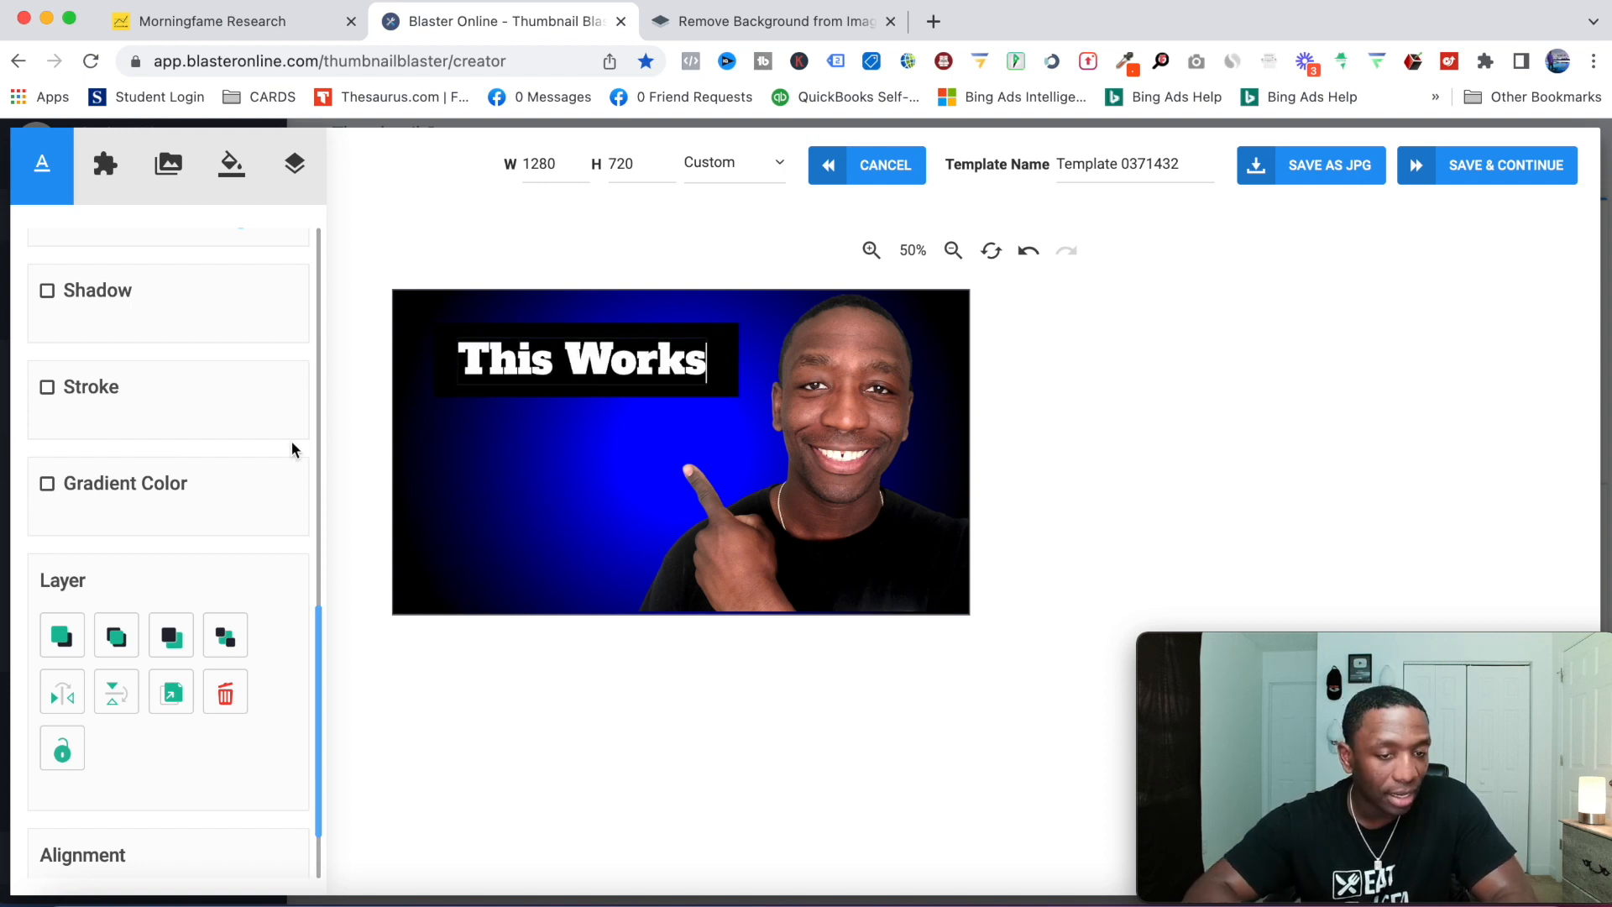
- Change the "This Works" heading color to bright green (#00ff30)
scroll(285, 441, up, 10)
scroll(143, 441, down, 7)
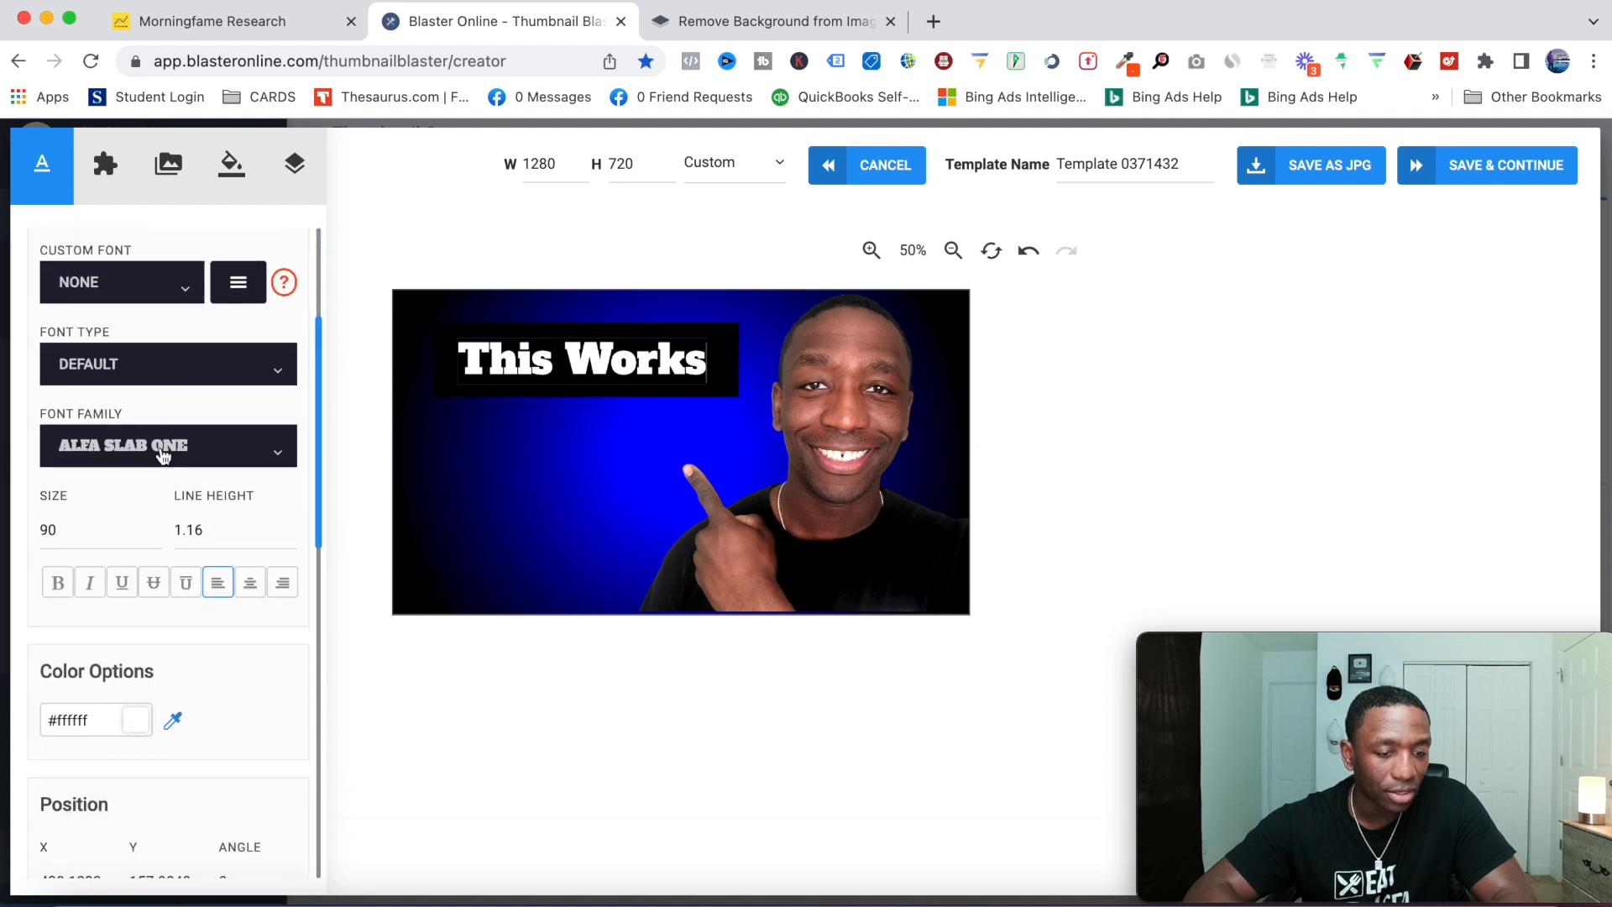
click(71, 382)
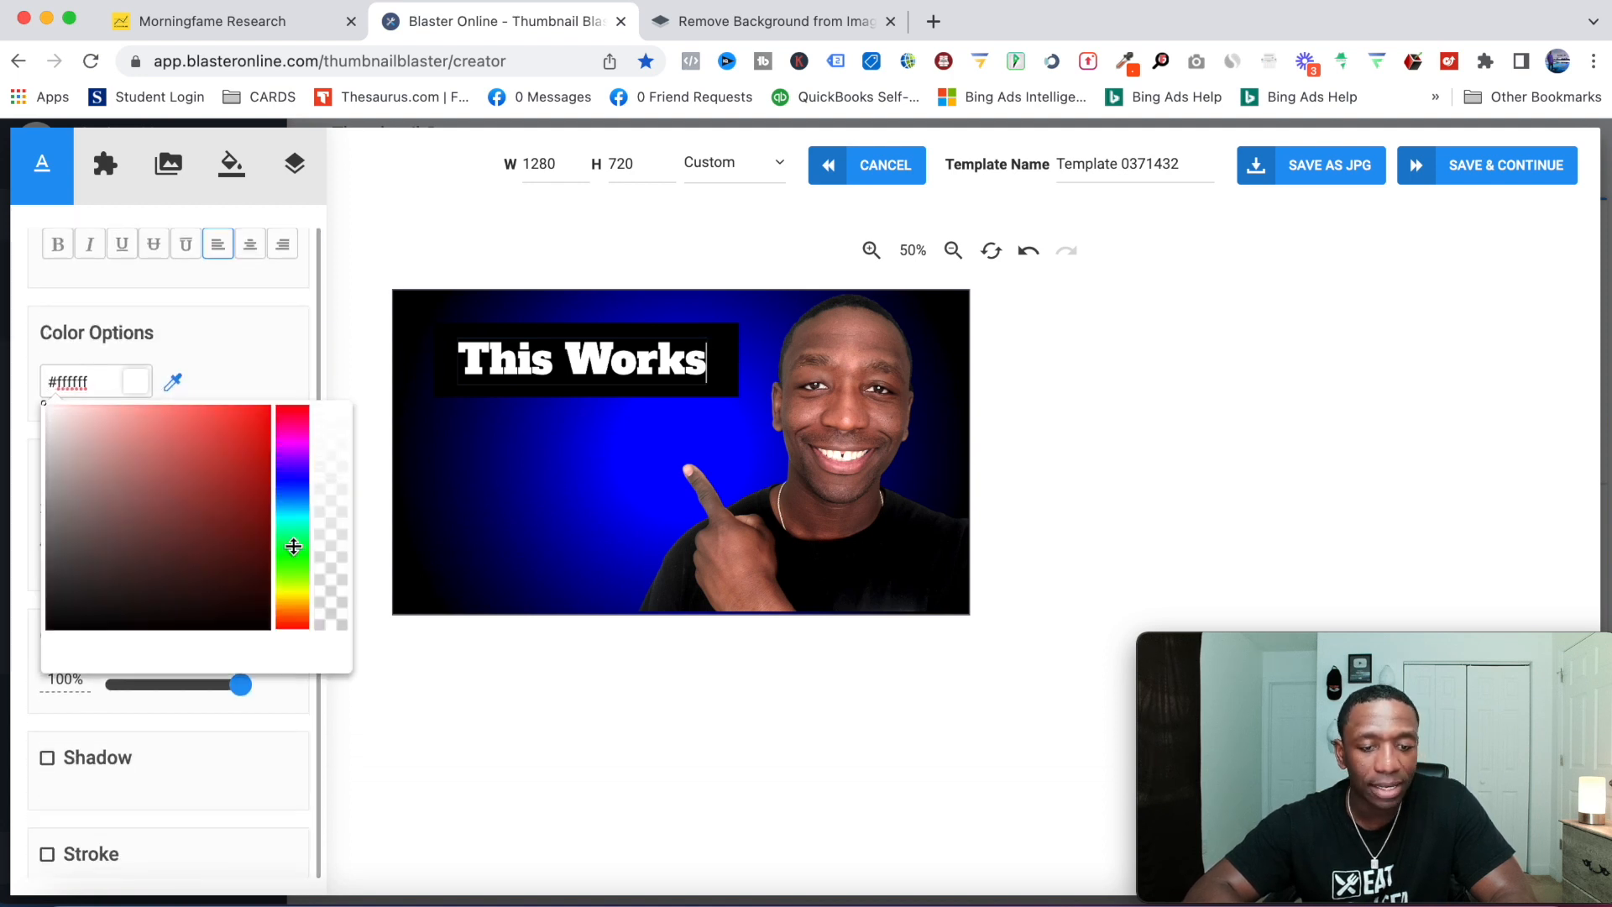
click(293, 547)
drag(243, 534, 319, 385)
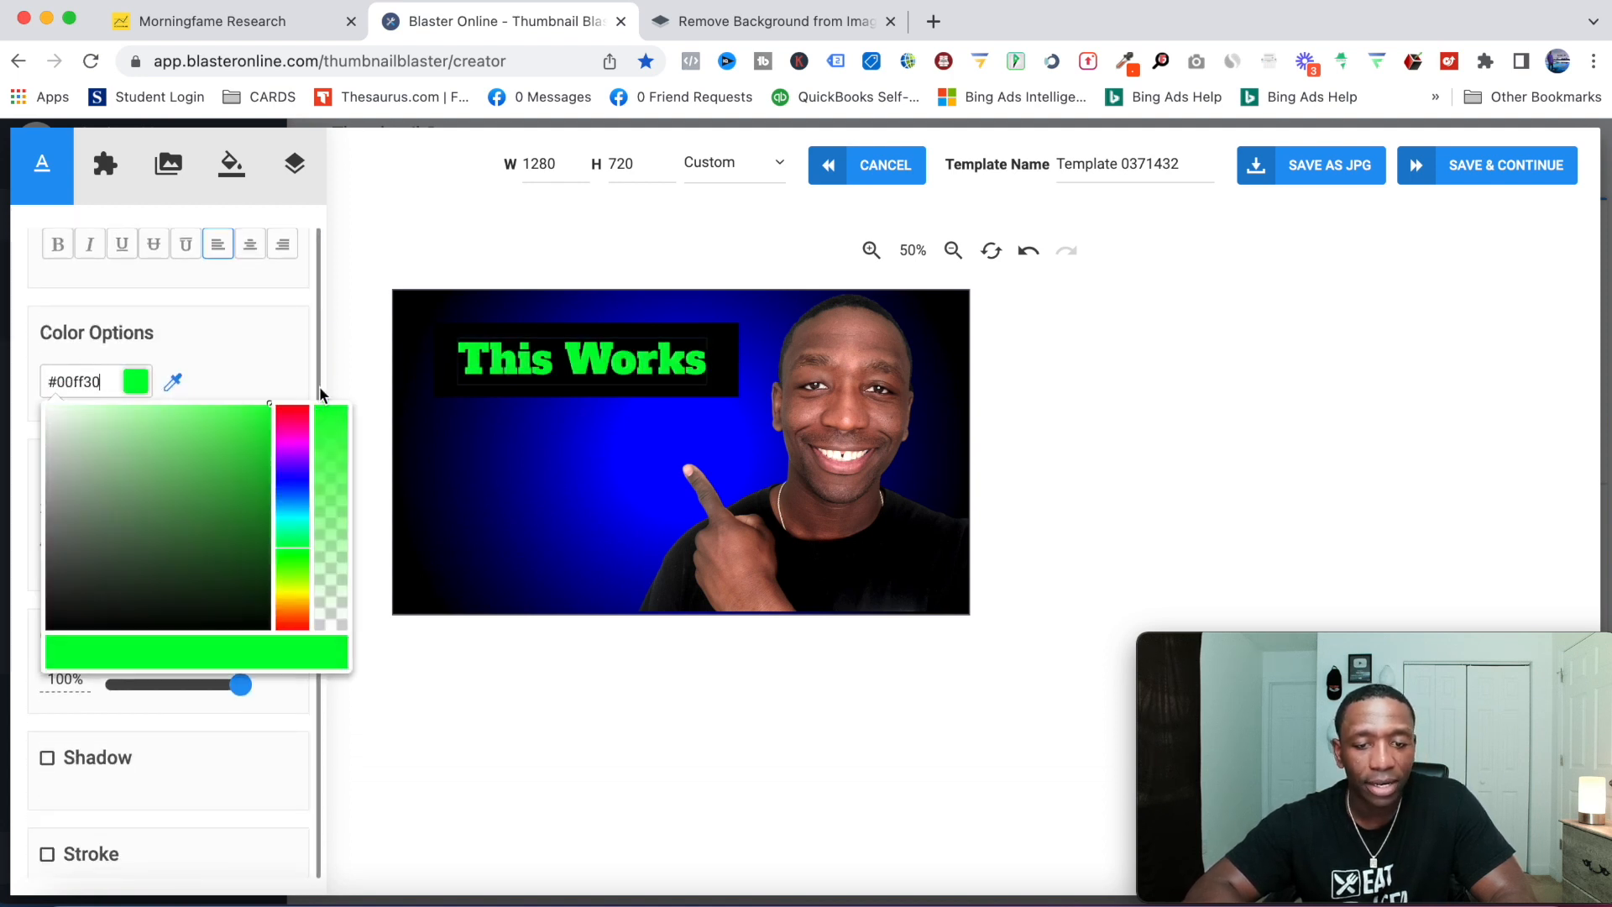
click(727, 433)
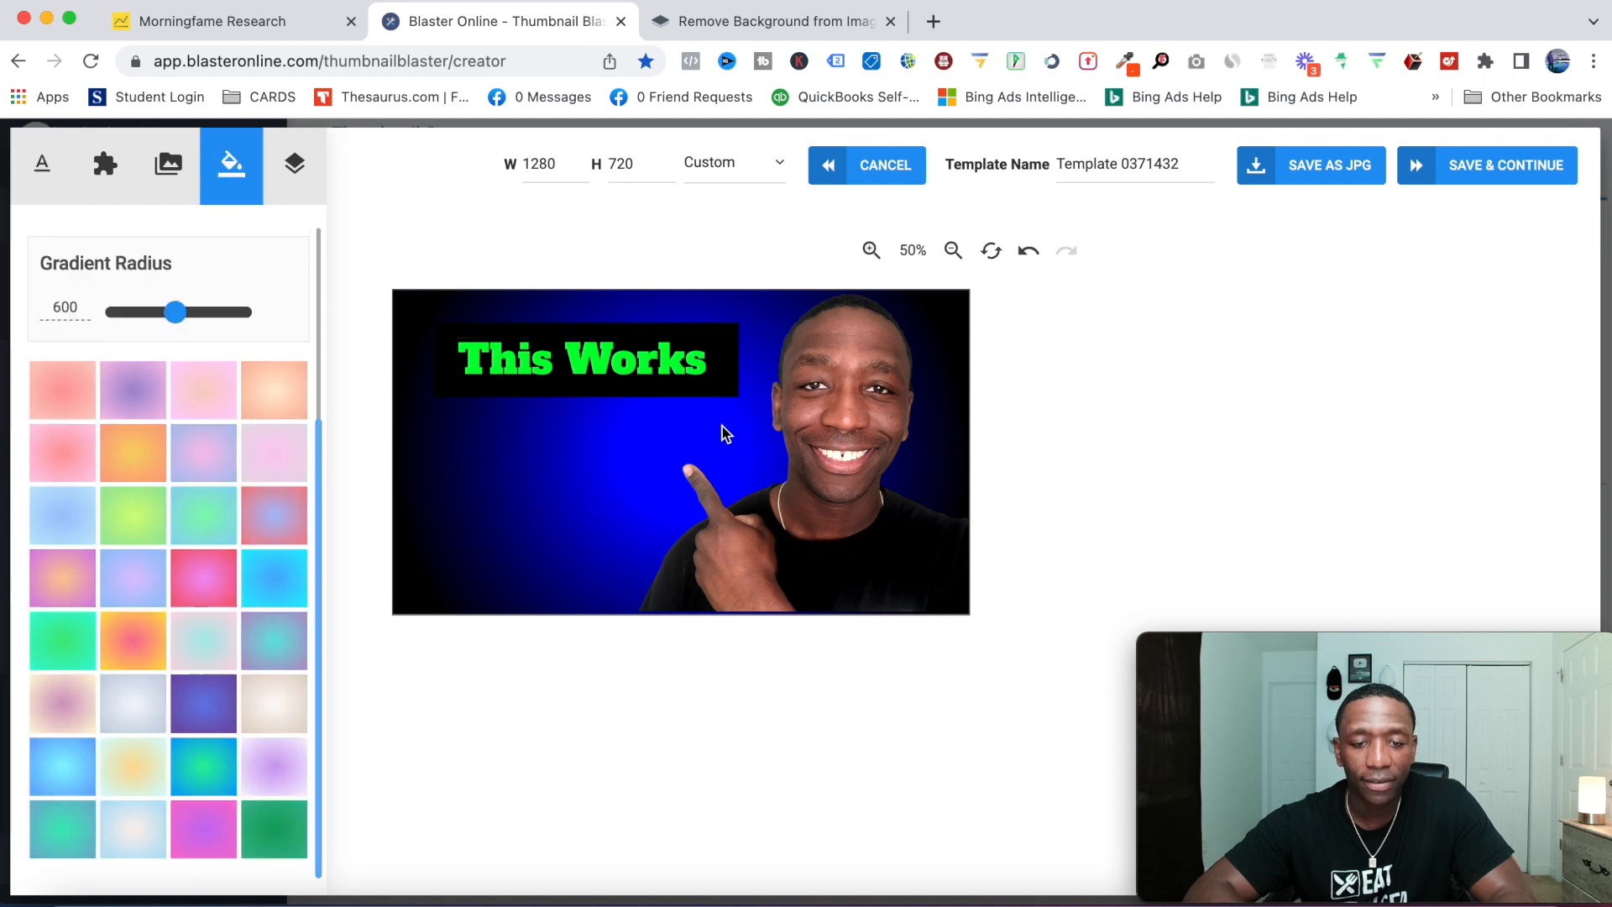
- Enlarge the green heading to fill the black bar and shift the man's cutout slightly down and left
click(692, 374)
mouse_move(708, 338)
mouse_down()
mouse_move(739, 328)
mouse_move(702, 368)
mouse_up()
drag(871, 462, 856, 491)
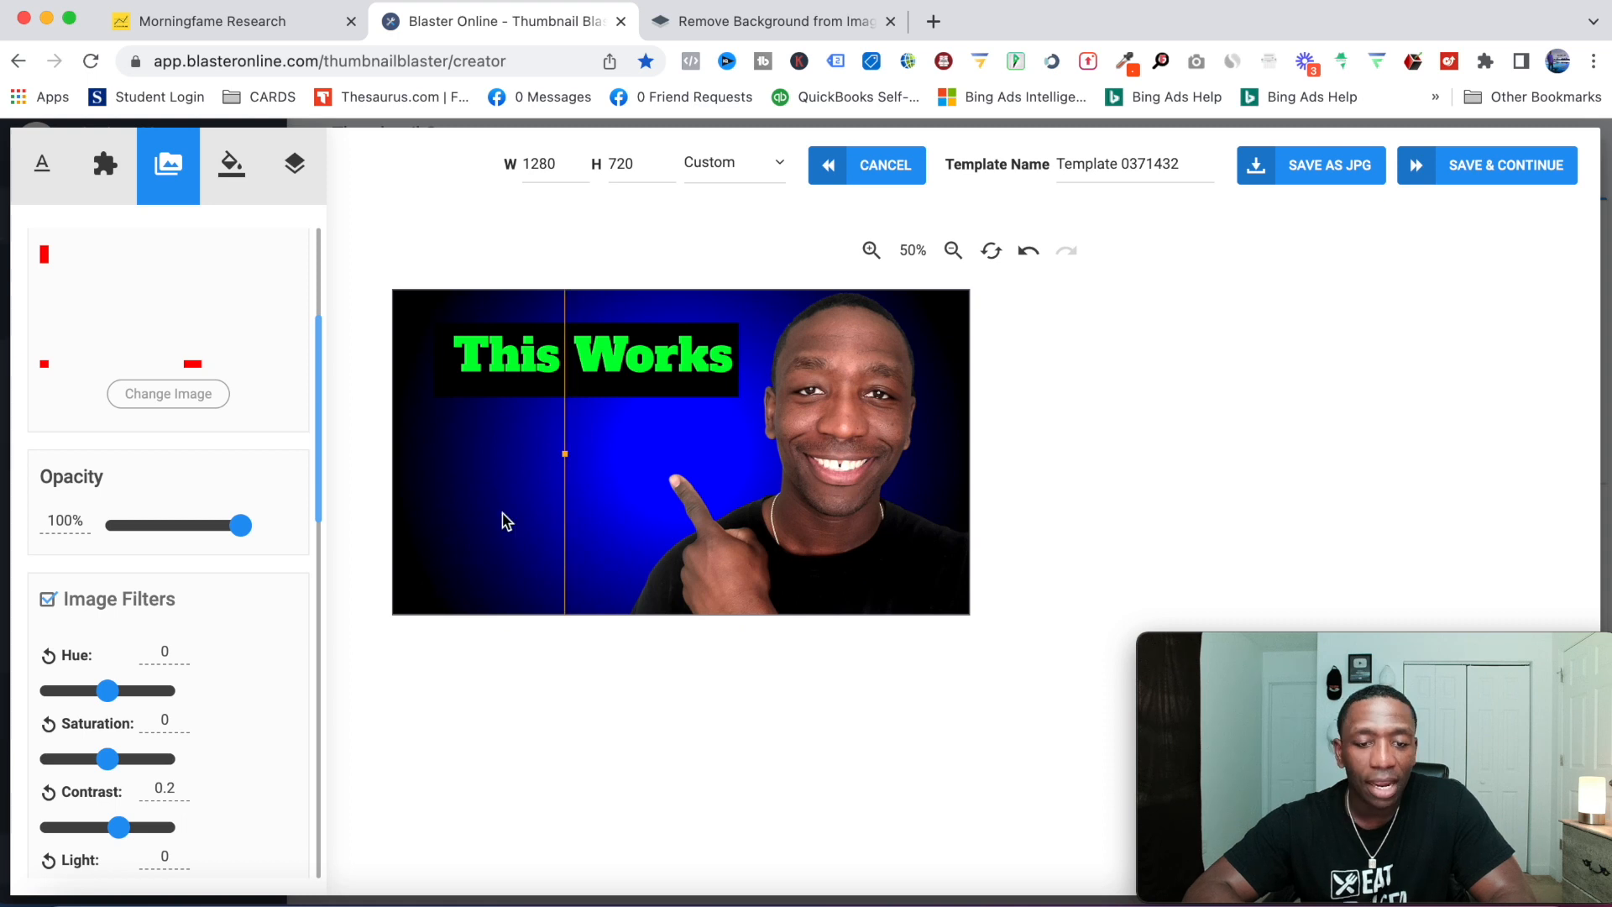
- Add the yellow SALES figures image from My Images below the heading and send it behind the man's pointing finger
click(489, 482)
click(158, 184)
scroll(217, 561, down, 10)
scroll(217, 561, down, 5)
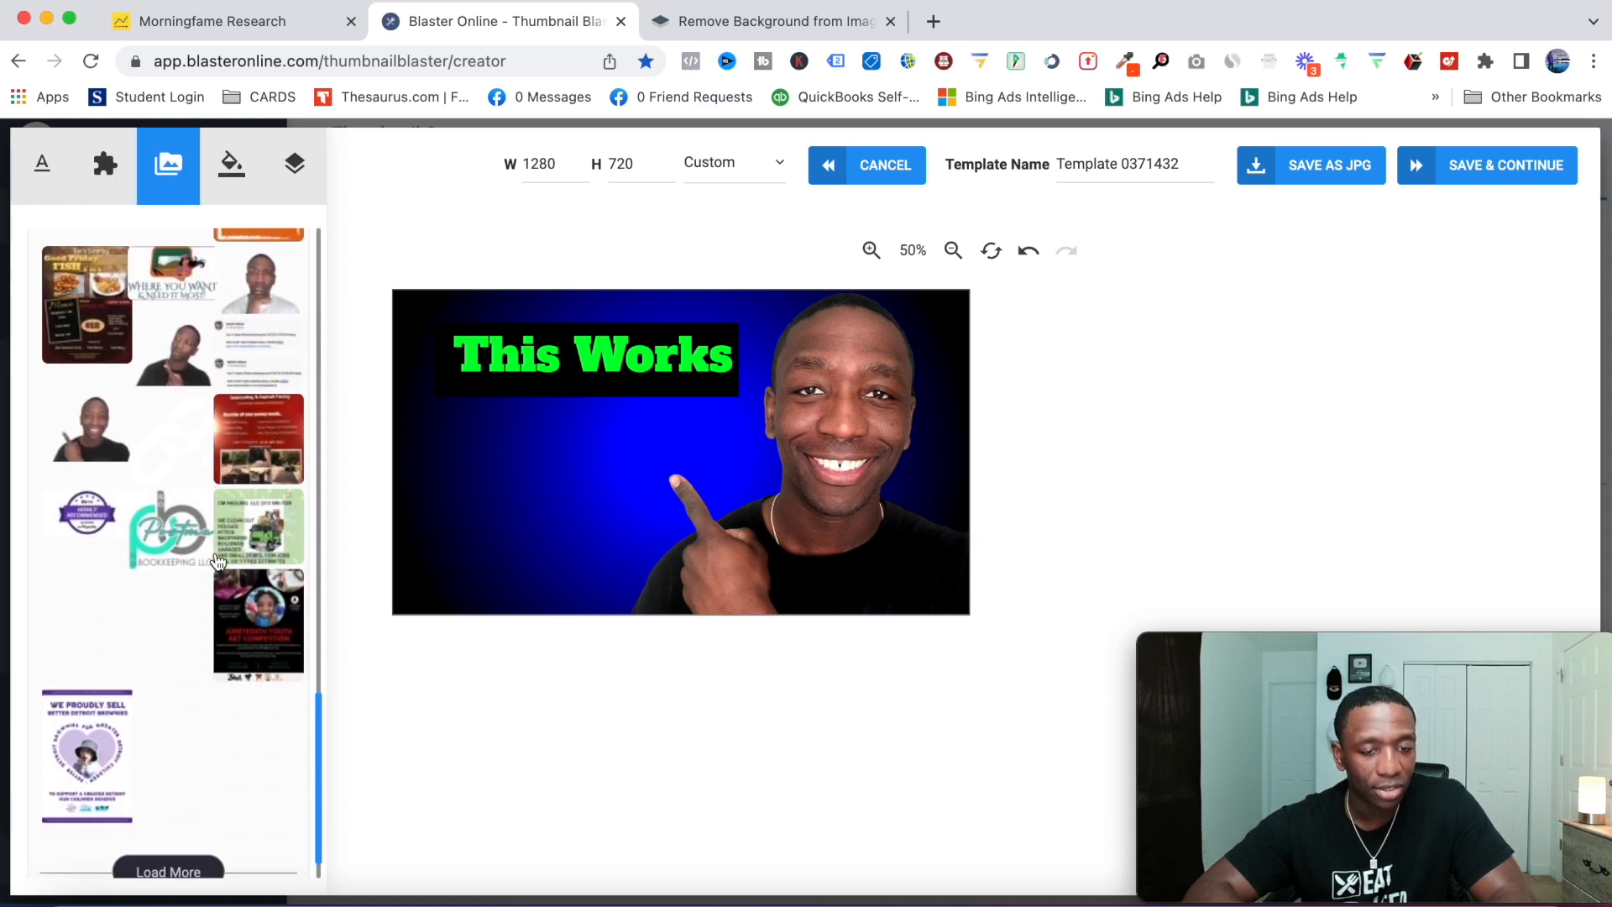
scroll(217, 561, up, 10)
scroll(217, 561, up, 10)
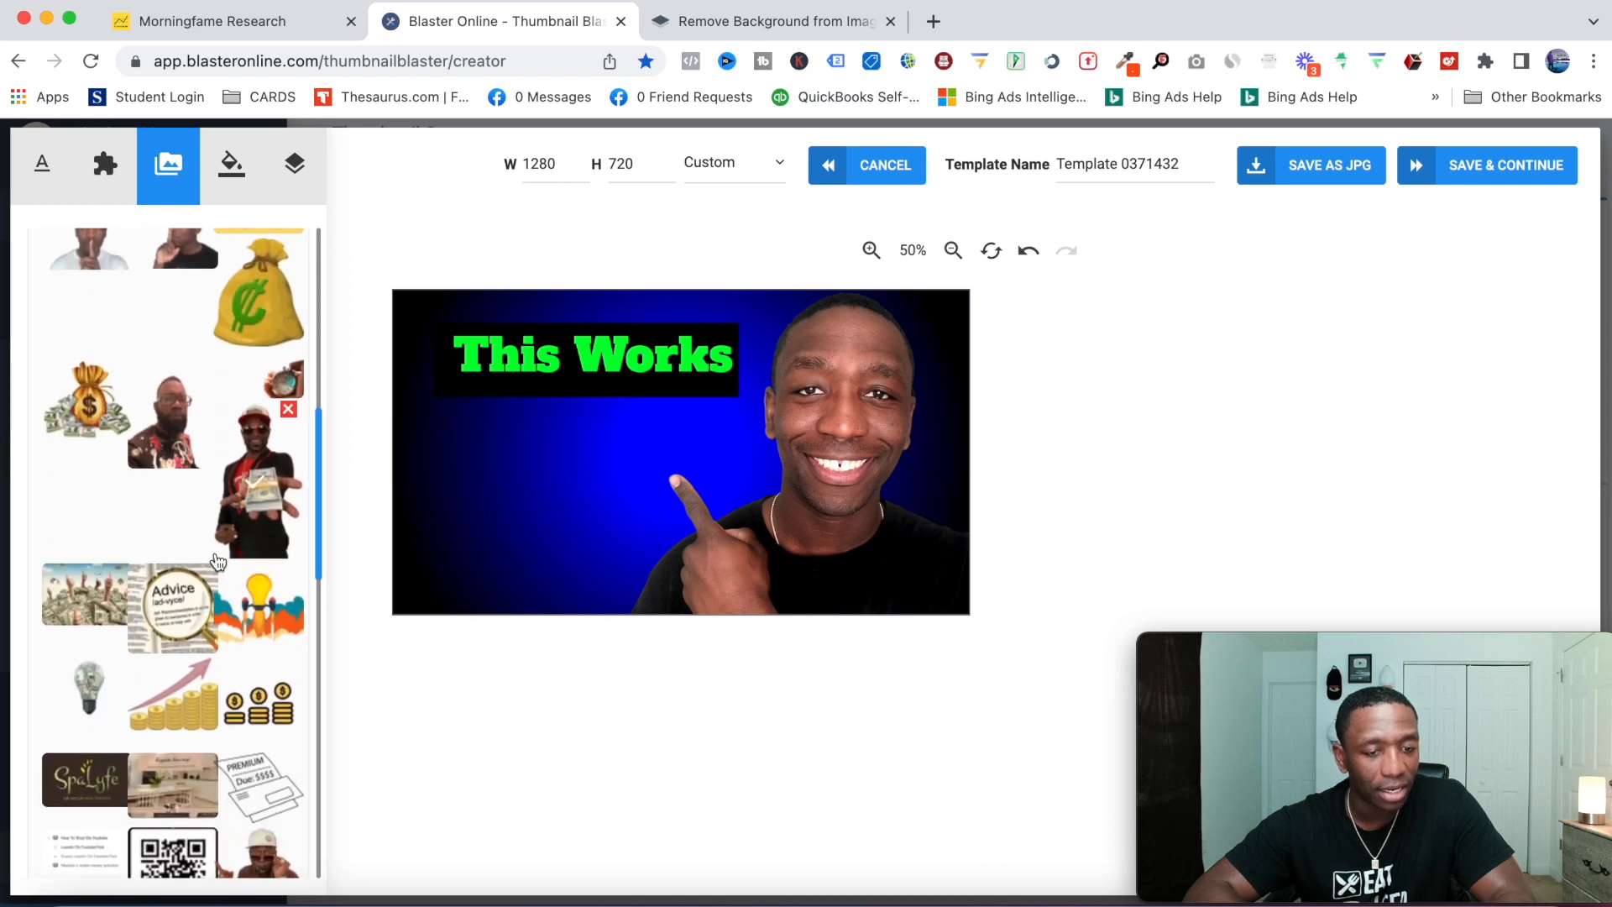
scroll(185, 676, down, 15)
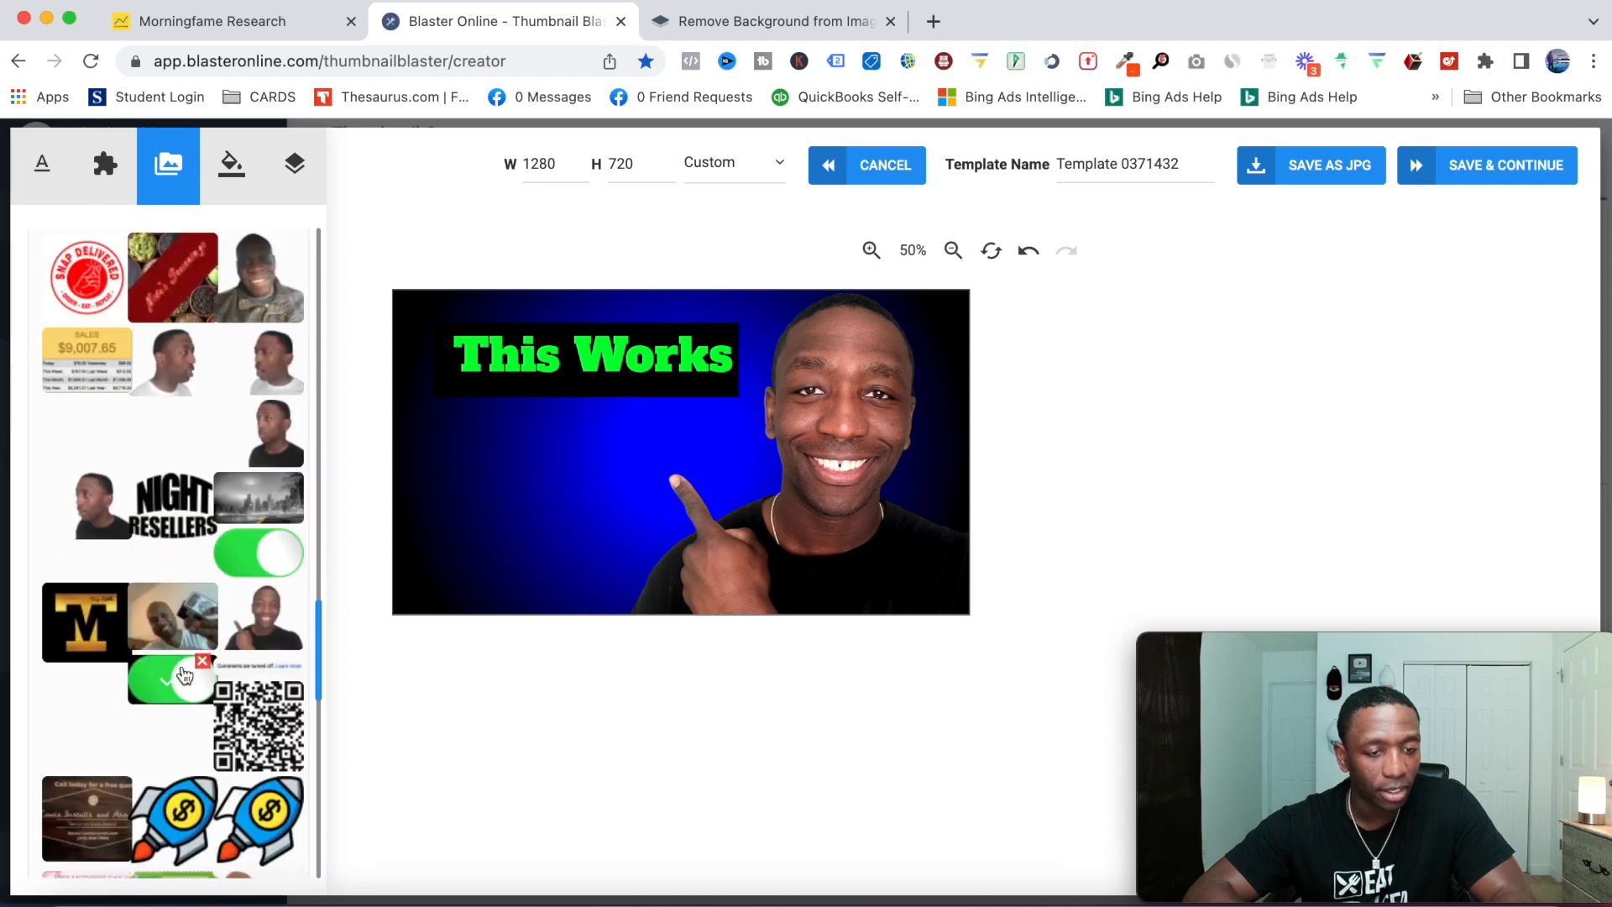
click(80, 366)
drag(716, 474, 618, 497)
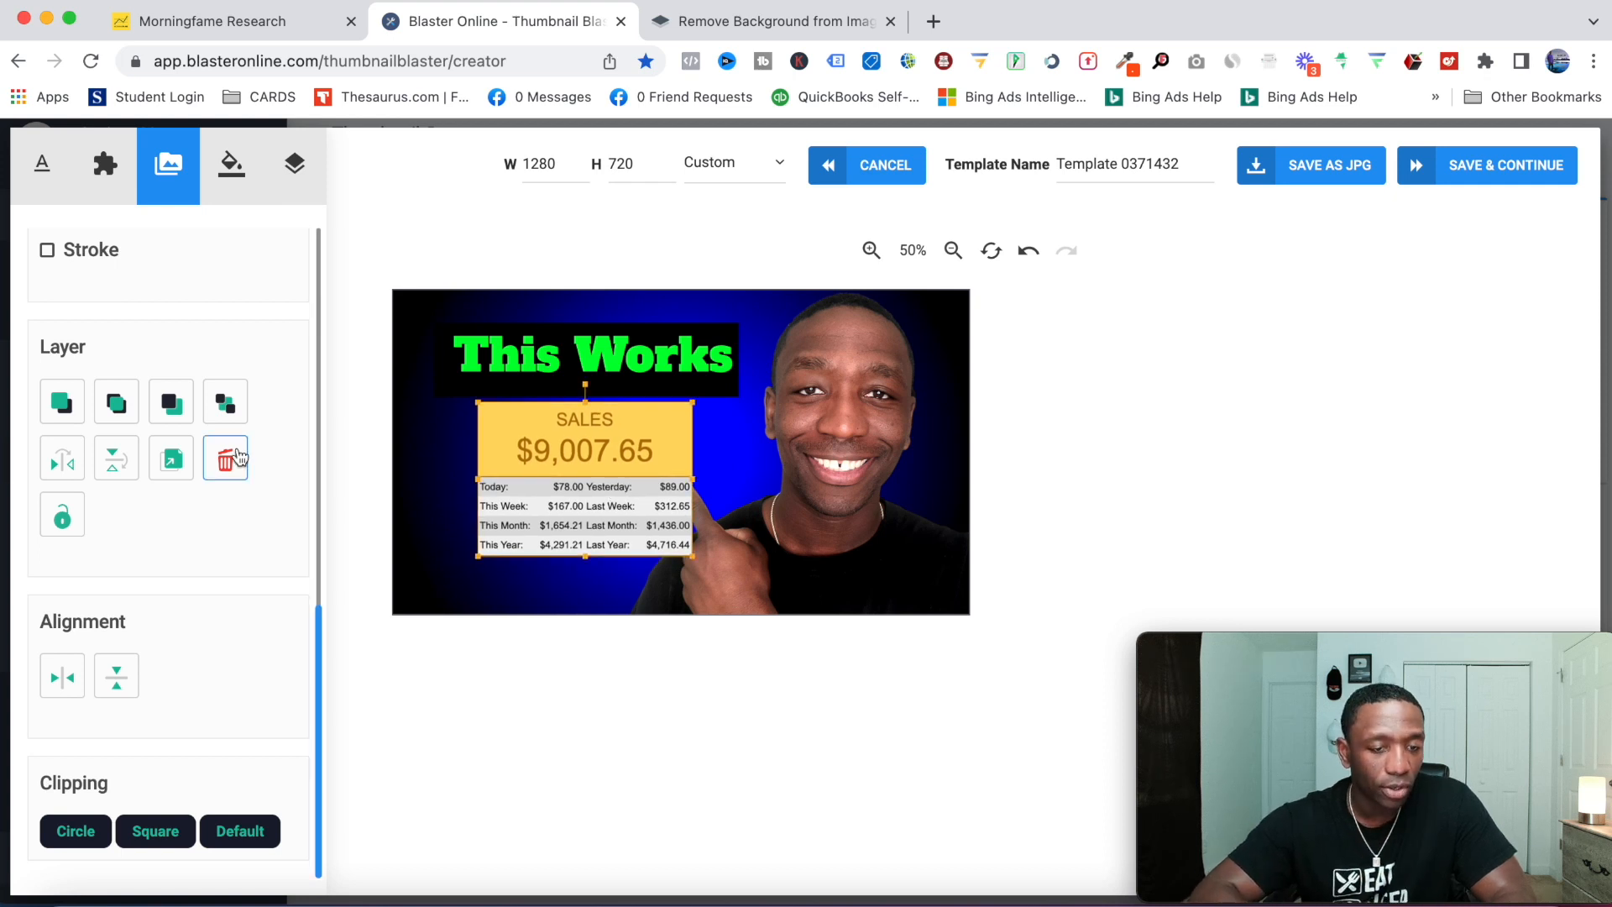
click(173, 409)
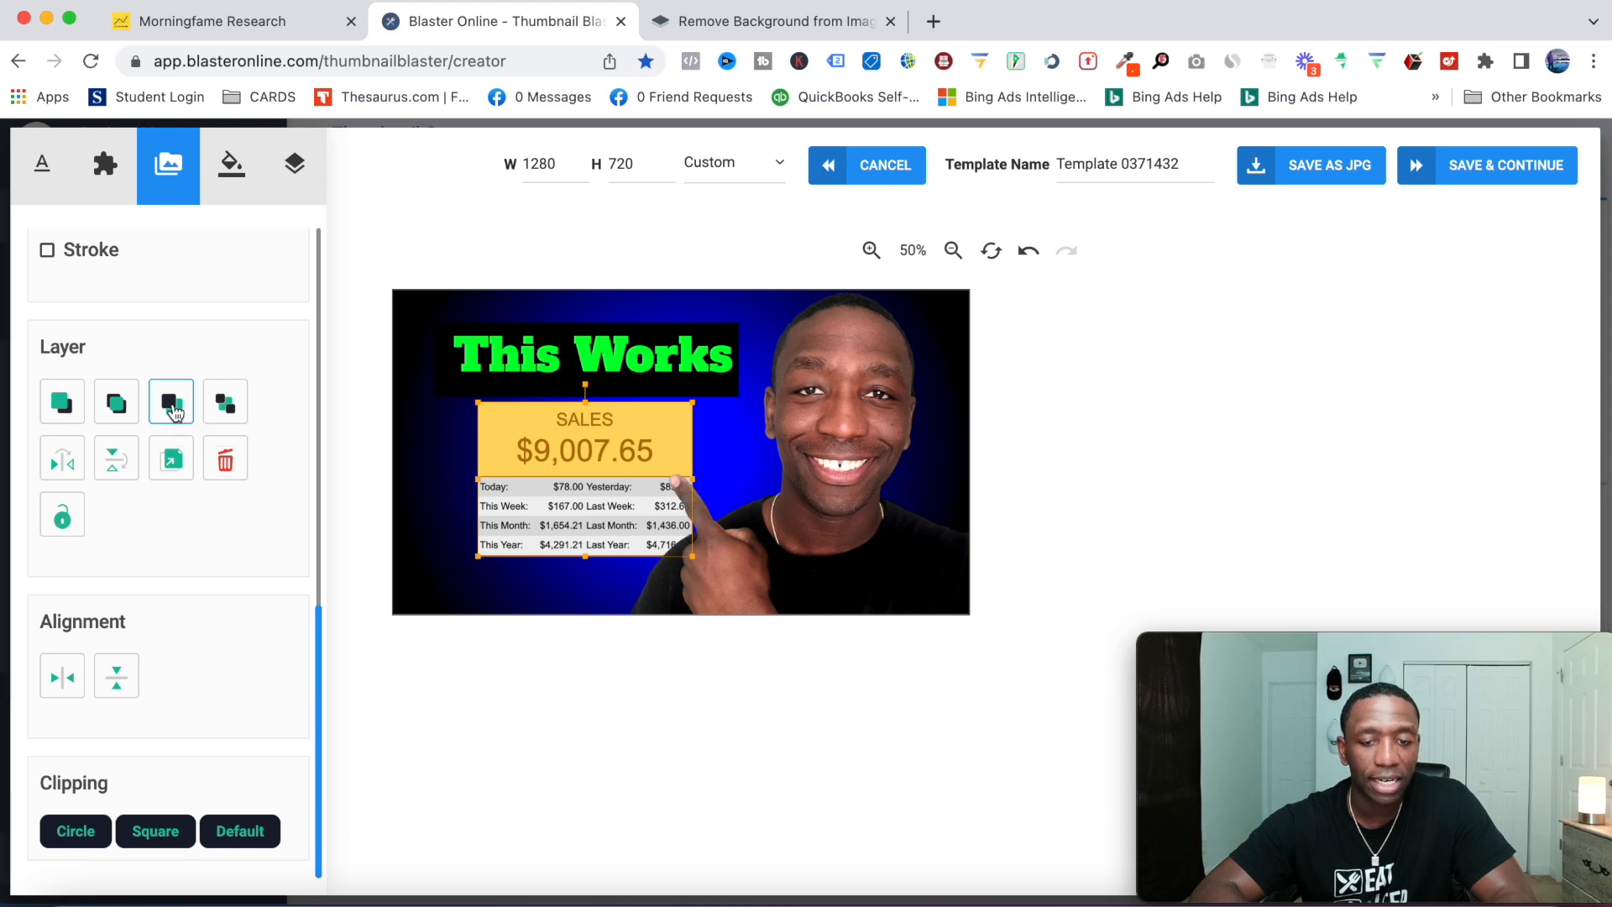
drag(638, 485, 635, 488)
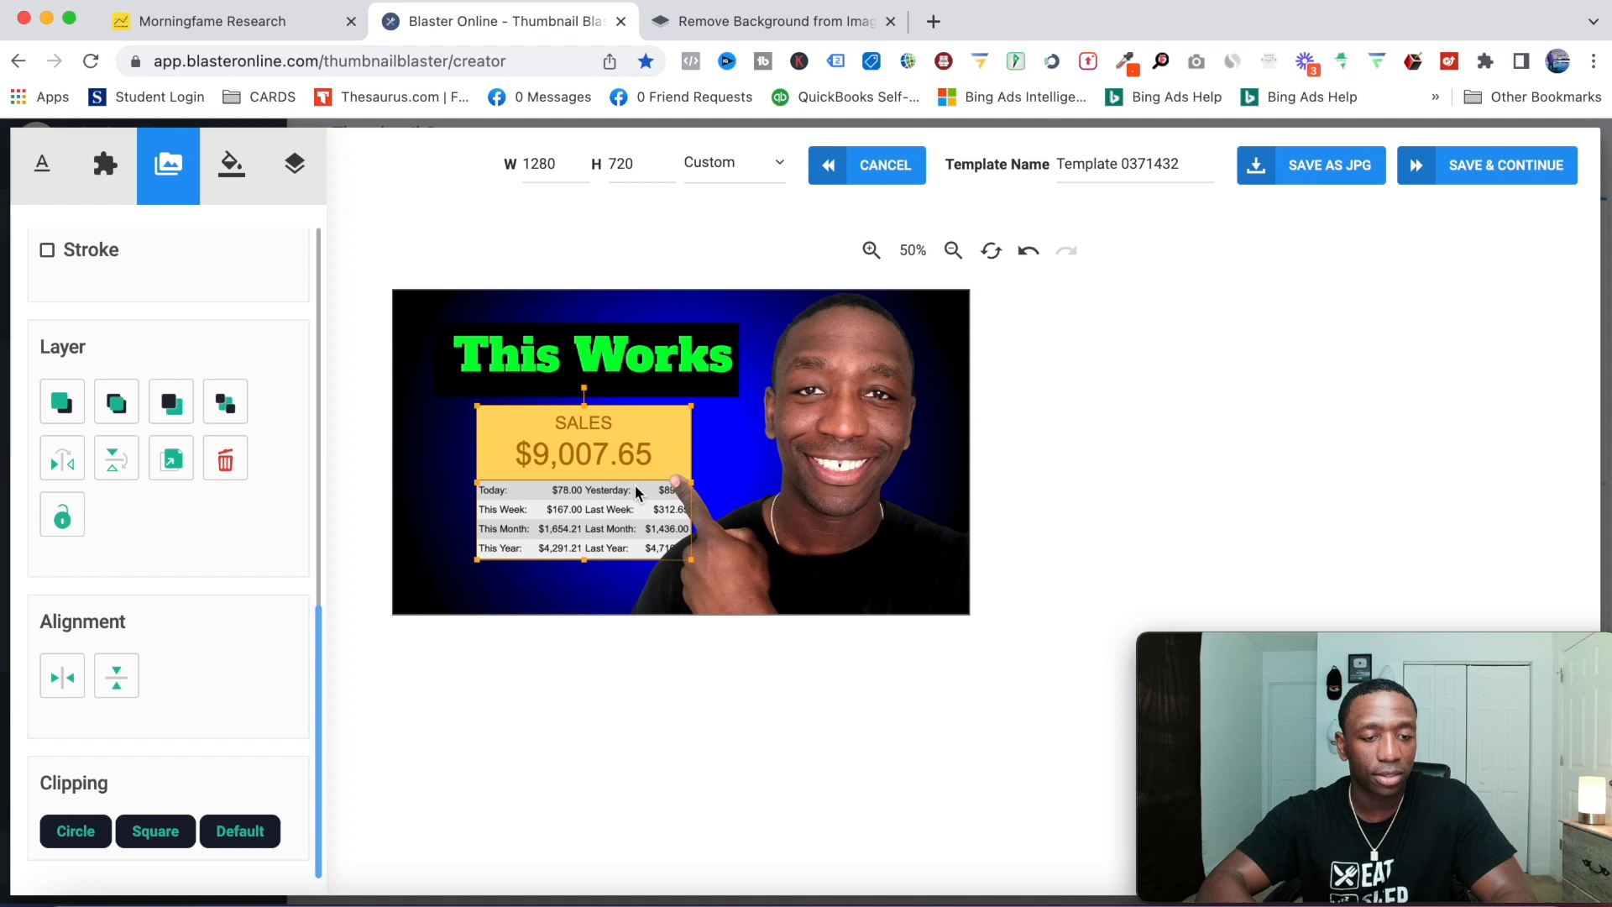
- Add a hand-drawn oval outline from the Arrow shapes next to the $9,007.65 amount
click(46, 167)
click(105, 164)
scroll(150, 347, up, 3)
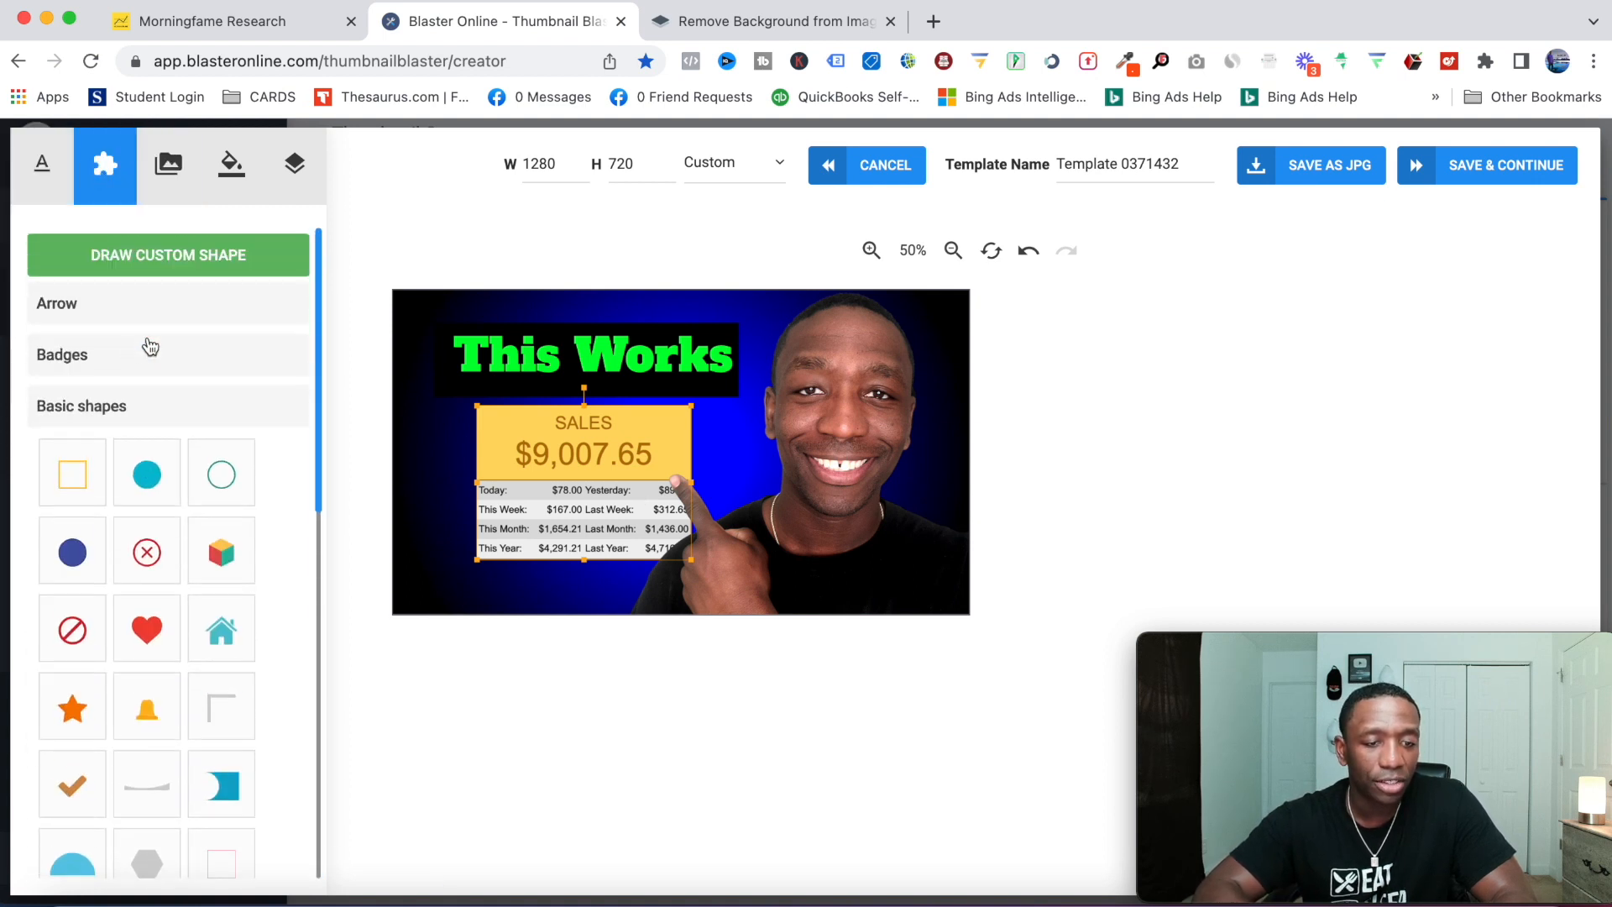
click(89, 407)
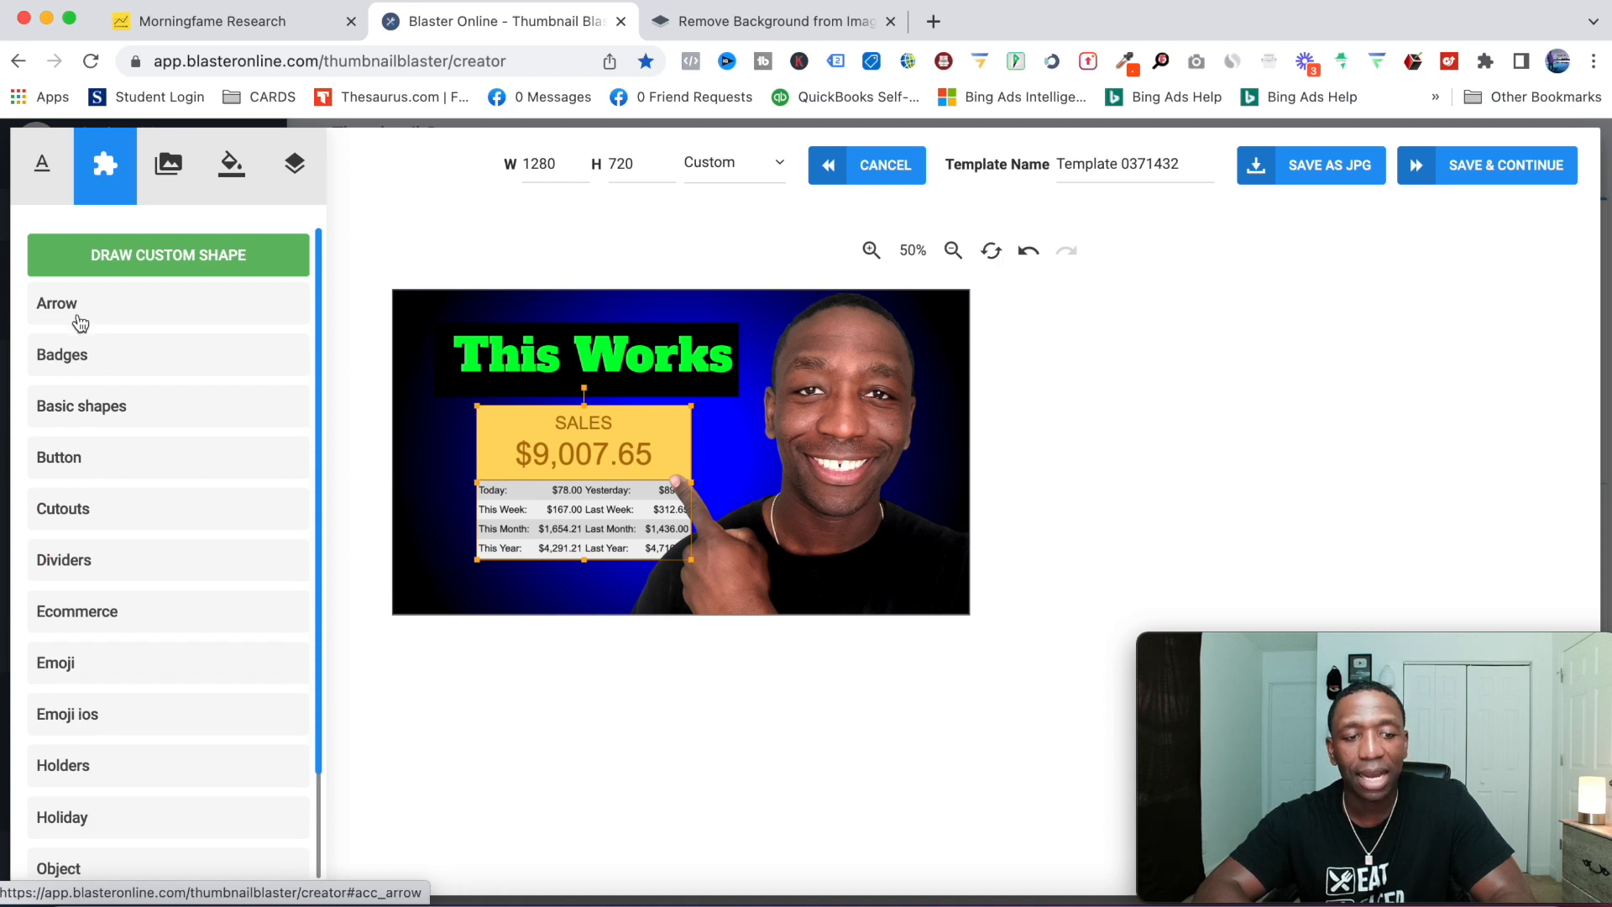
click(101, 407)
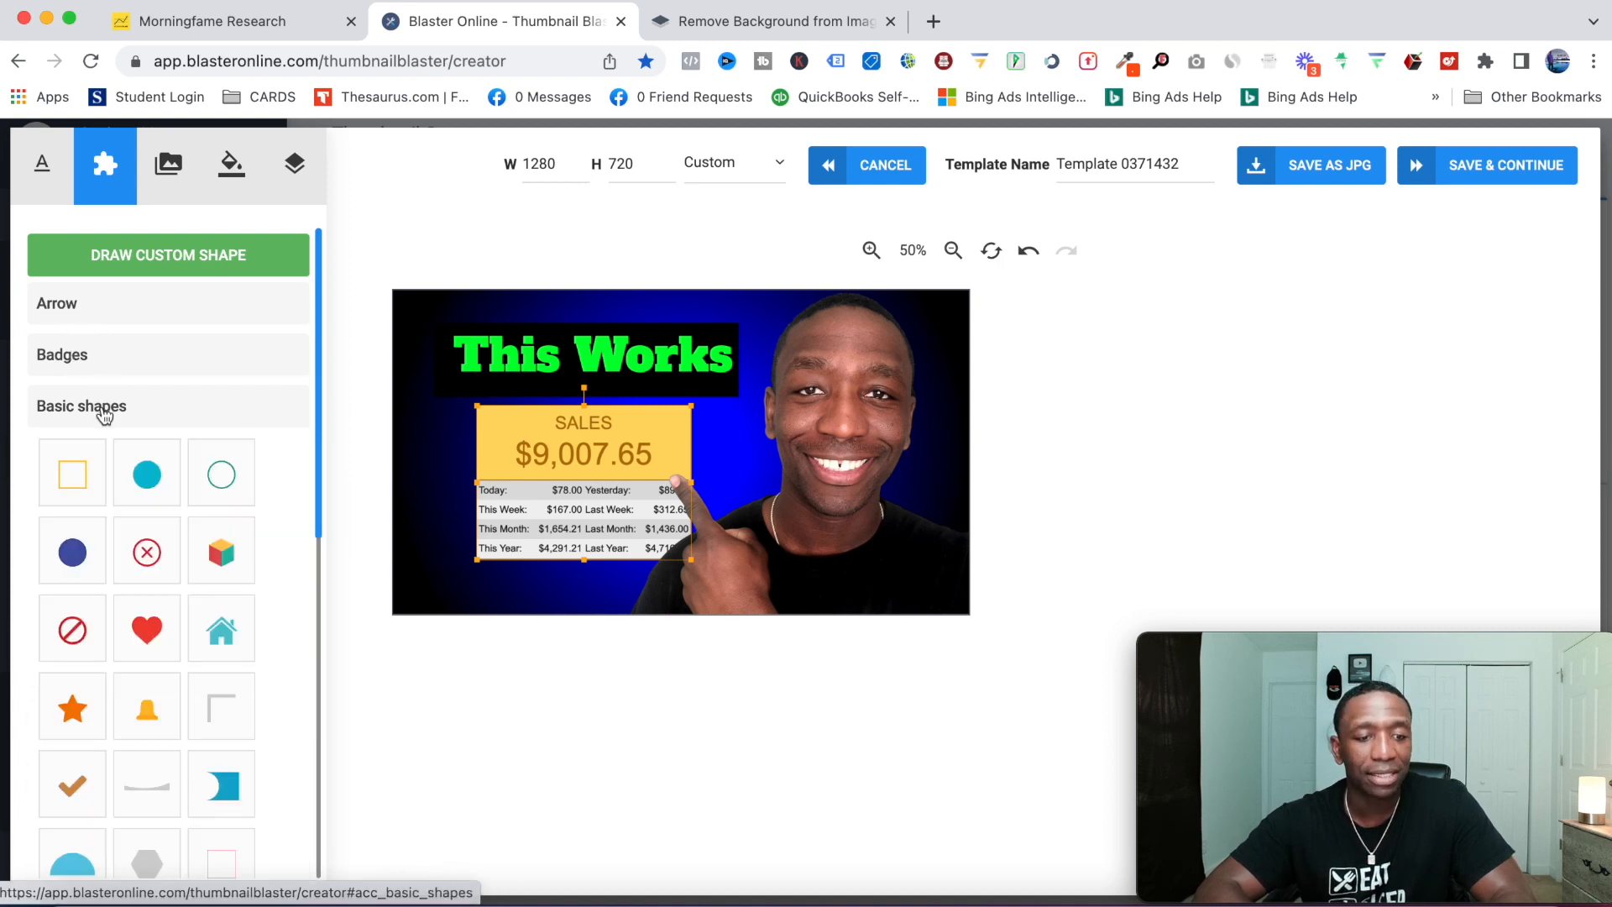
click(105, 408)
scroll(147, 481, down, 3)
scroll(144, 478, up, 3)
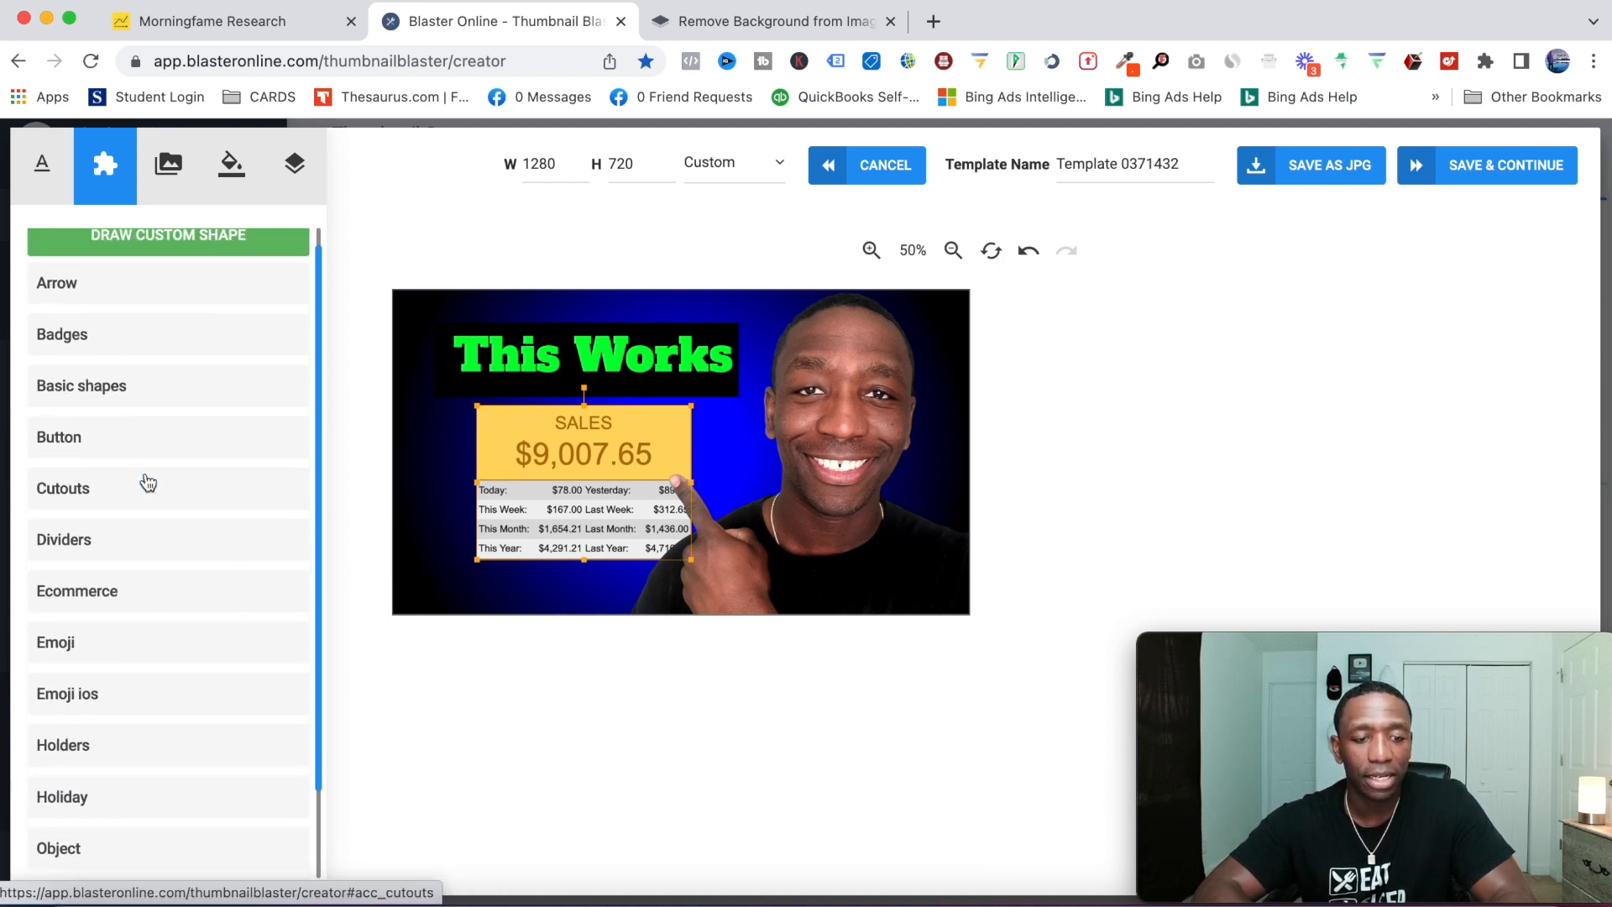
click(61, 286)
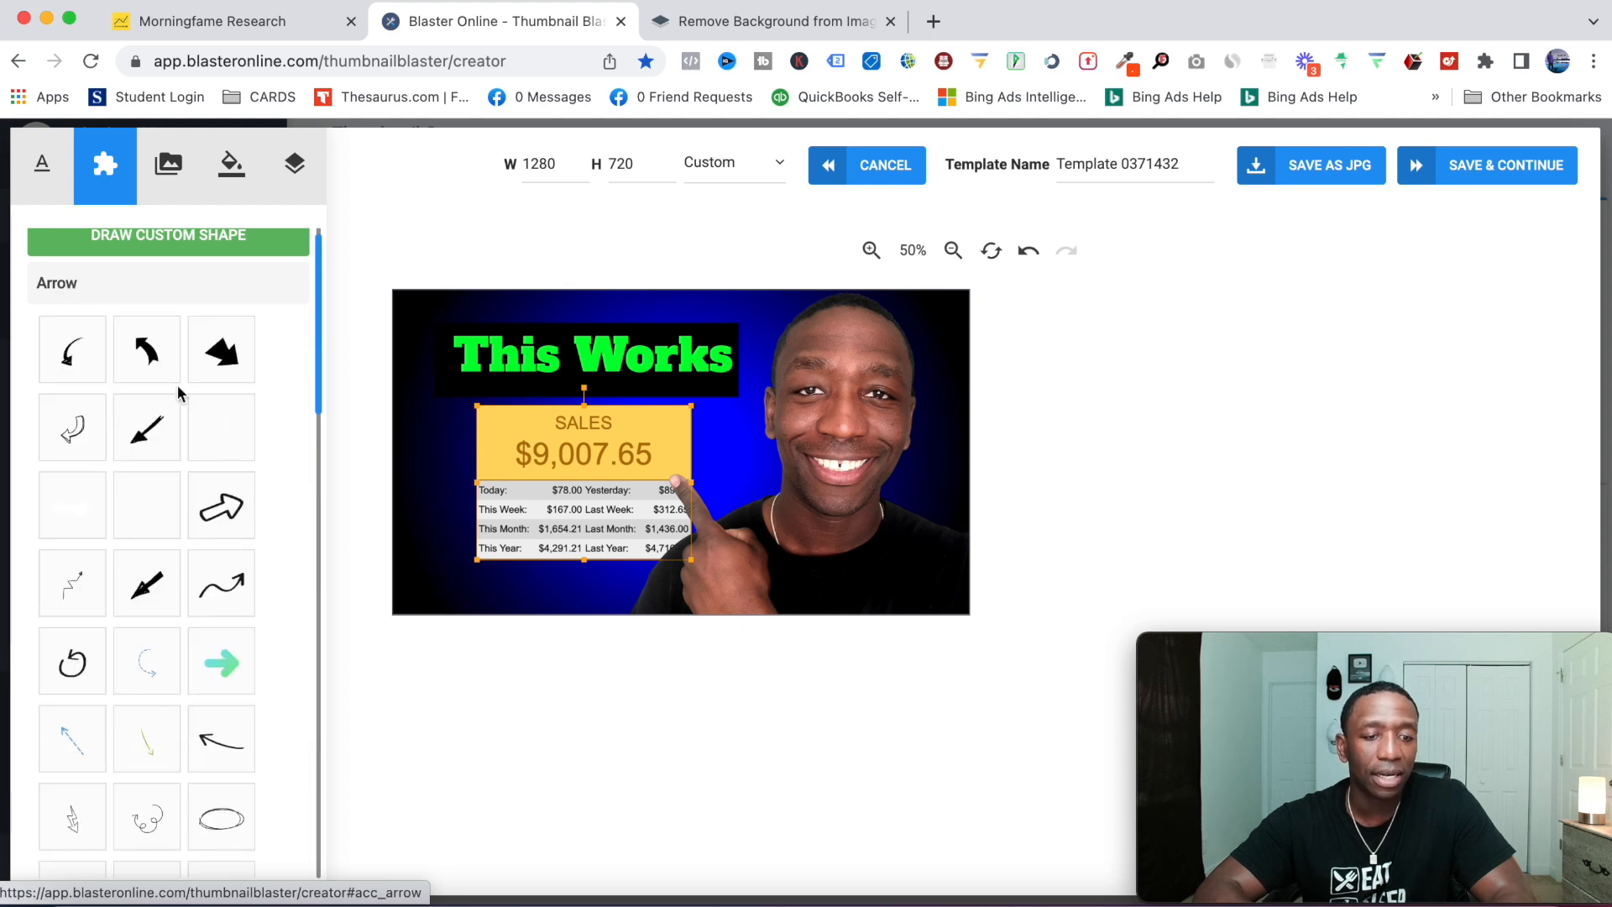
scroll(180, 396, down, 5)
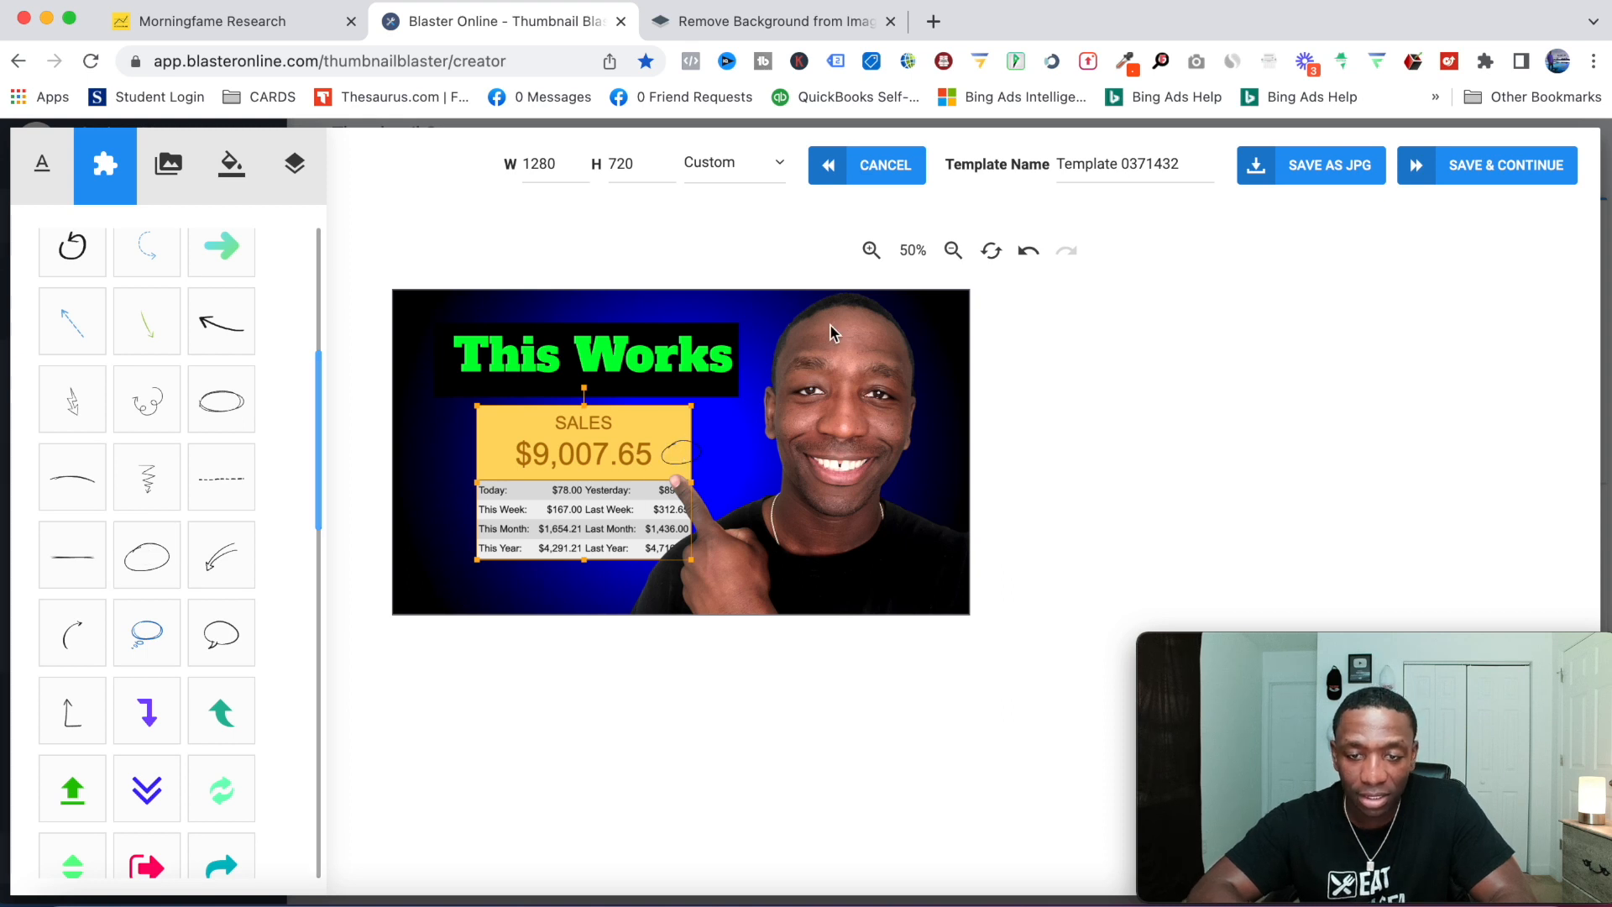
- Move the oval outline onto the $9,007.65 amount and stretch it wide enough to encircle the figure
click(870, 252)
click(871, 252)
click(871, 252)
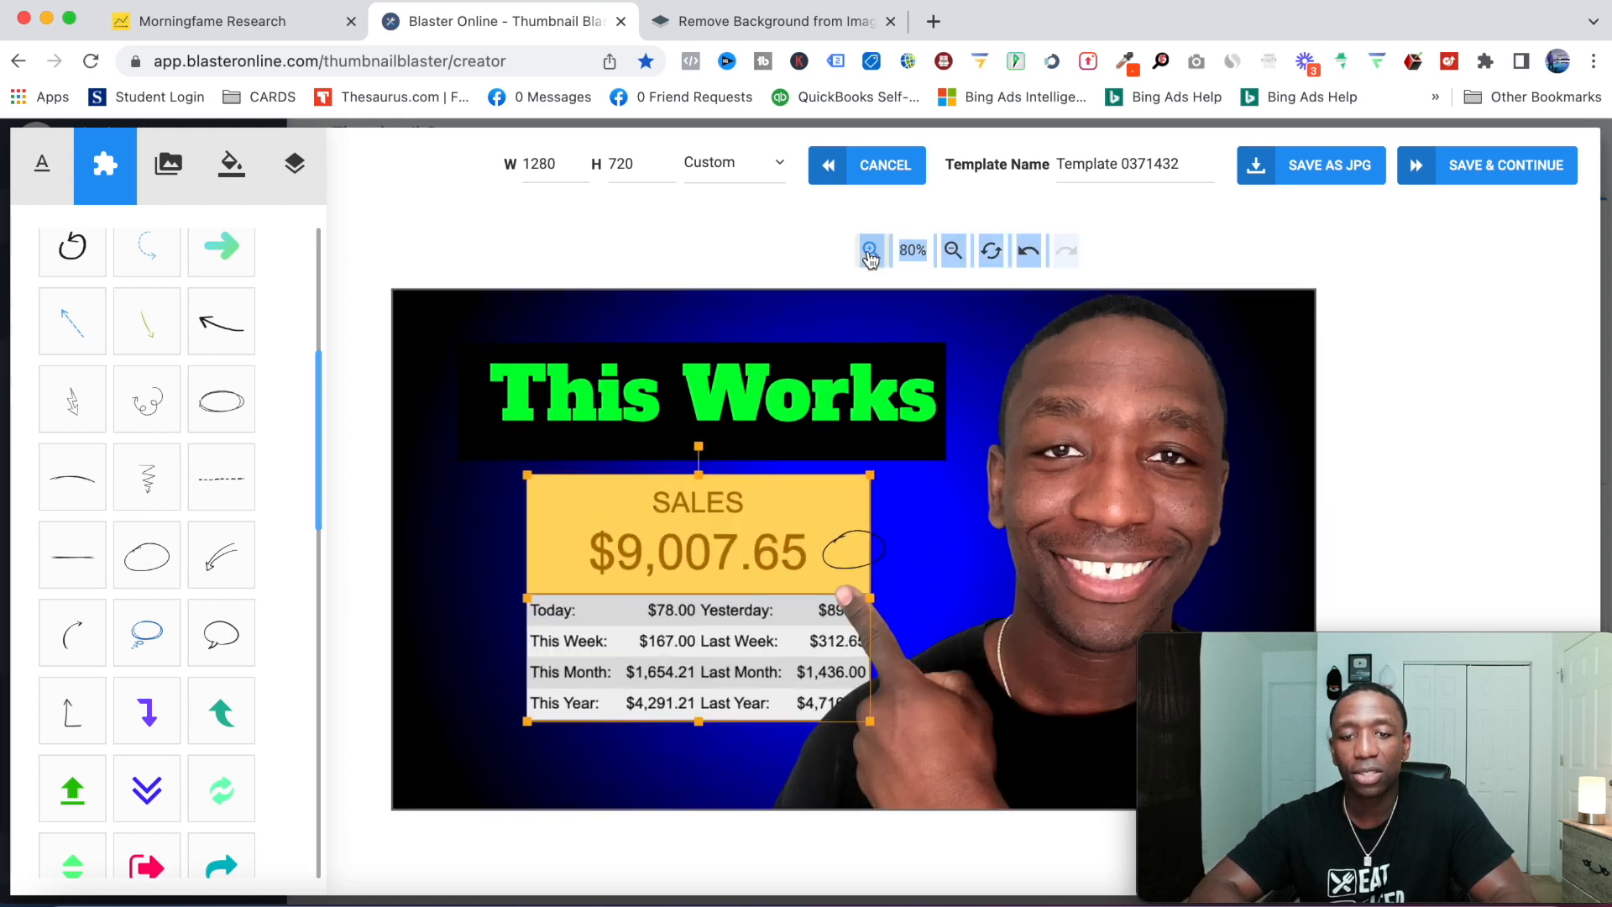
click(871, 252)
click(1041, 359)
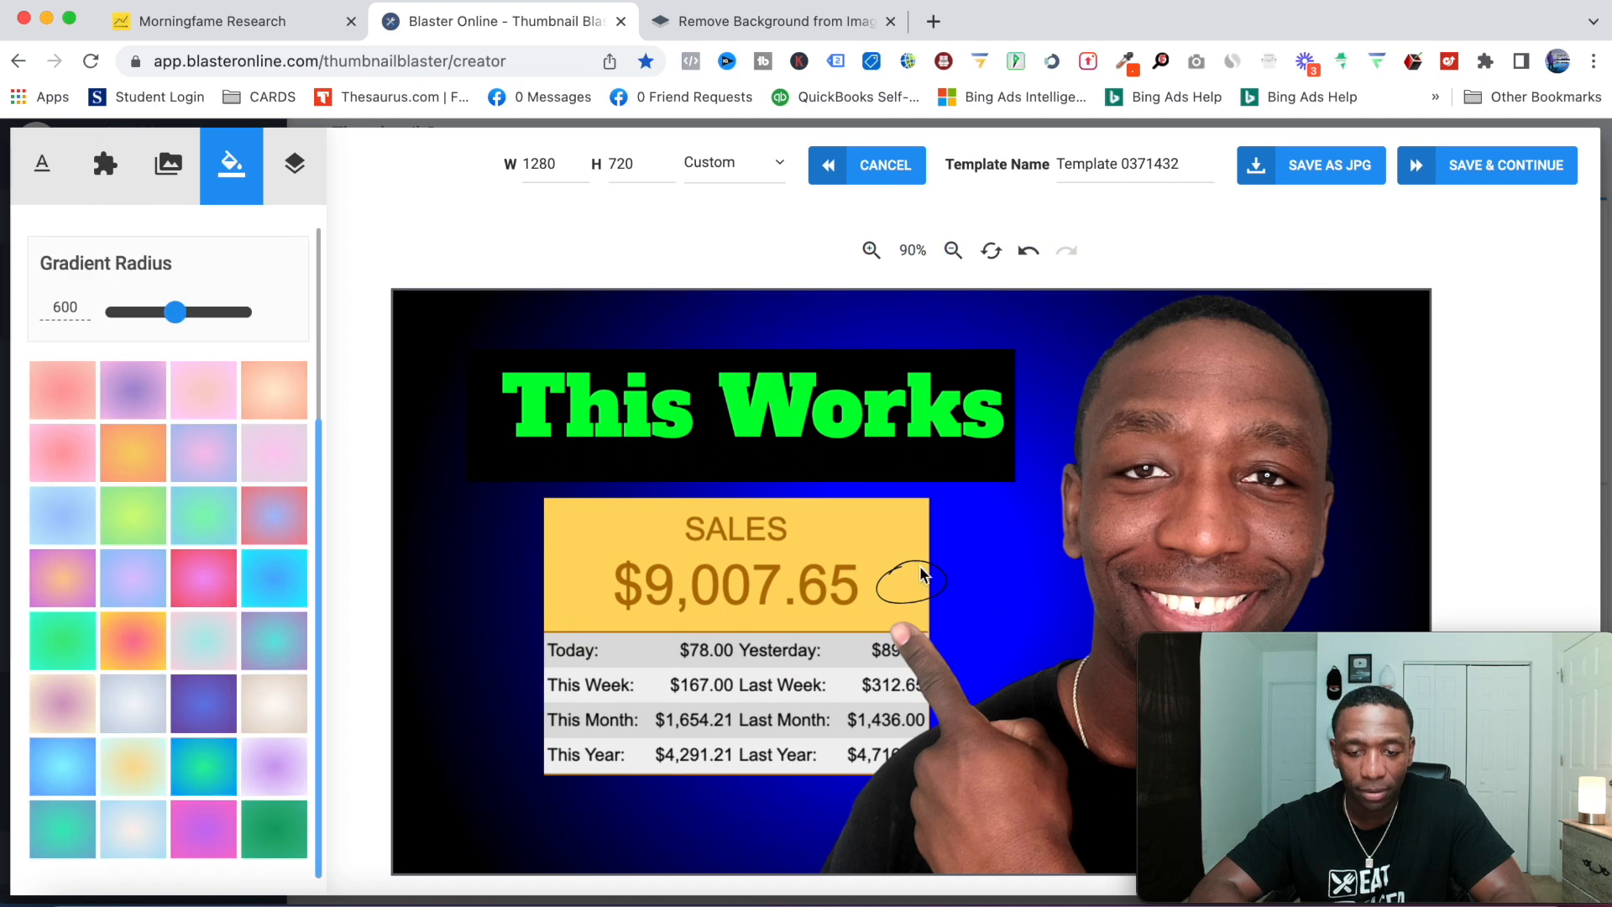
mouse_move(919, 567)
mouse_down()
mouse_move(649, 558)
mouse_move(769, 598)
mouse_move(895, 602)
mouse_up()
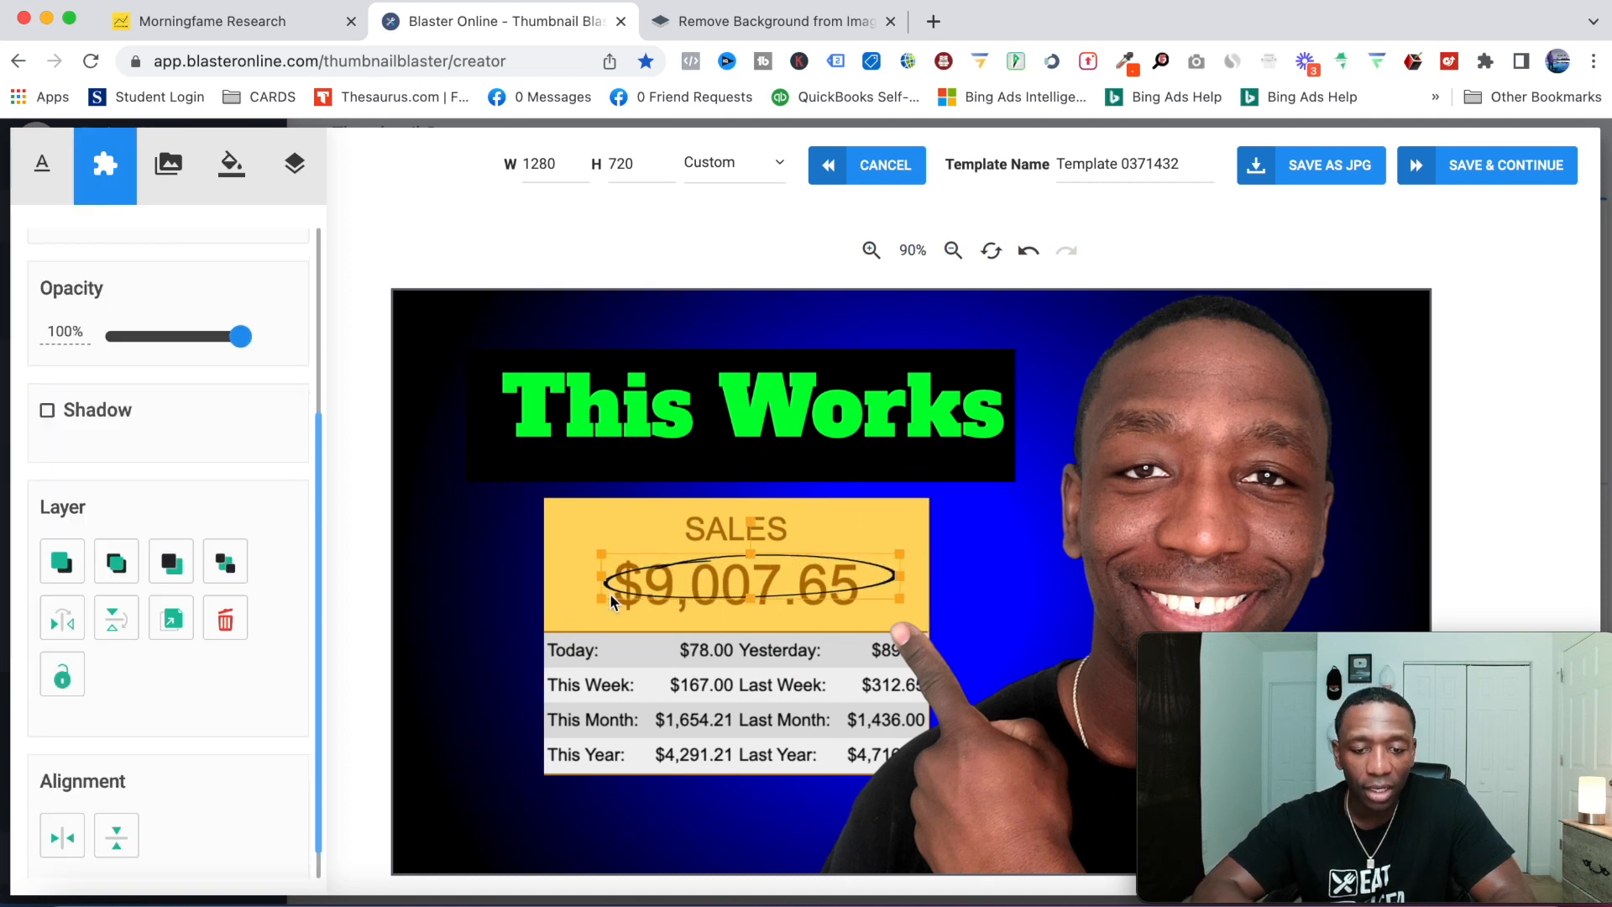
drag(596, 600, 559, 604)
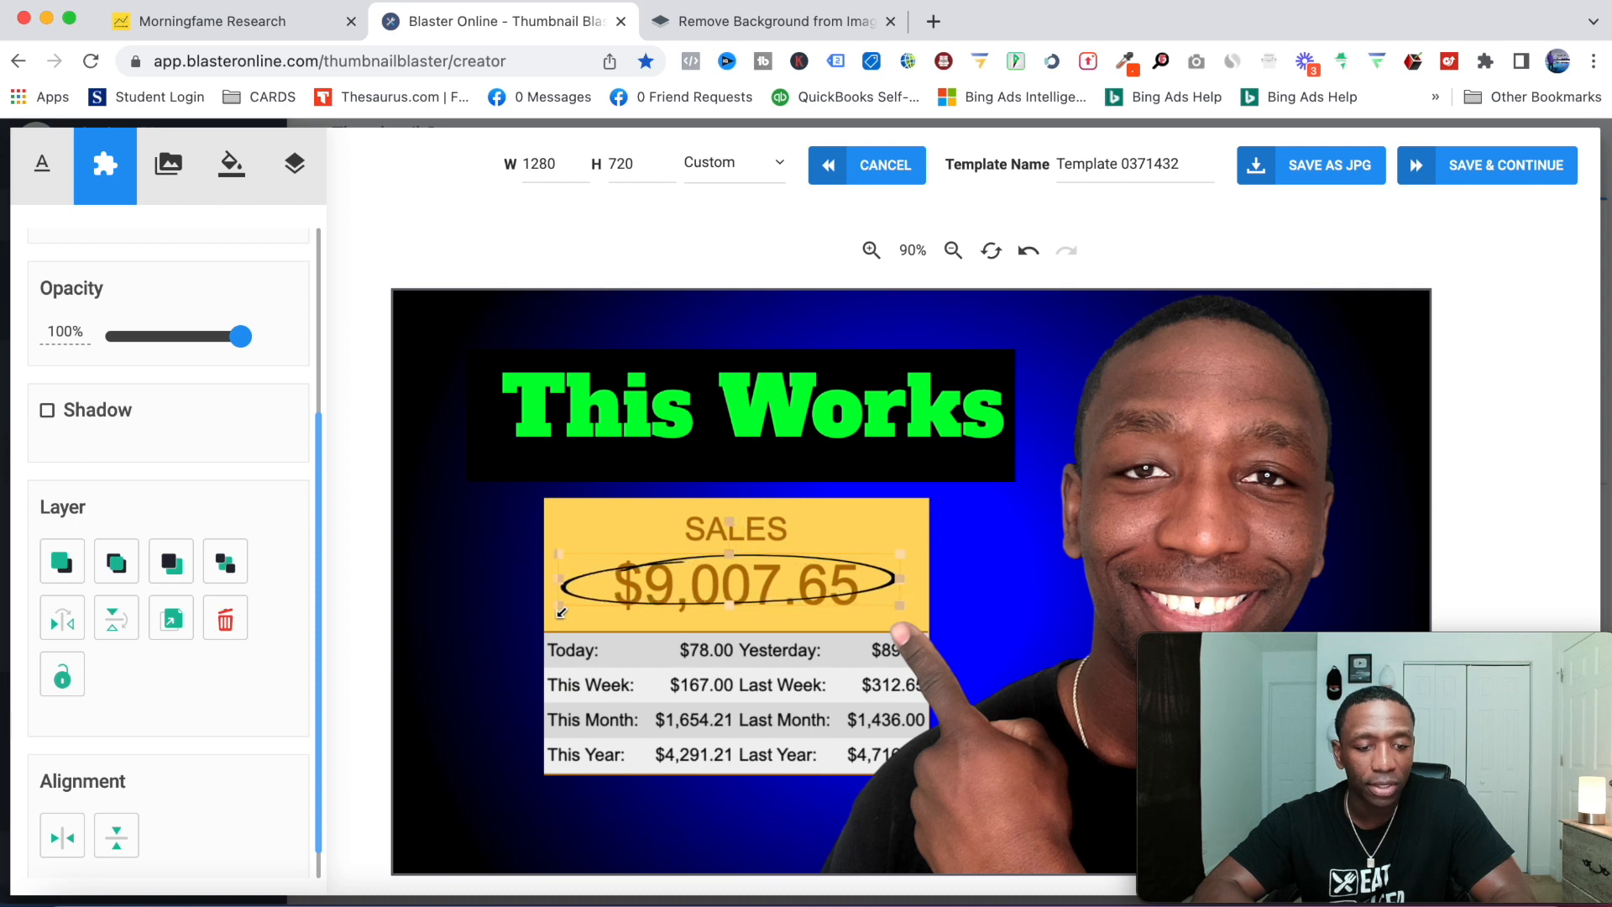
- Change the oval outline's color to red
scroll(234, 526, up, 3)
click(135, 304)
drag(200, 424, 315, 326)
click(476, 537)
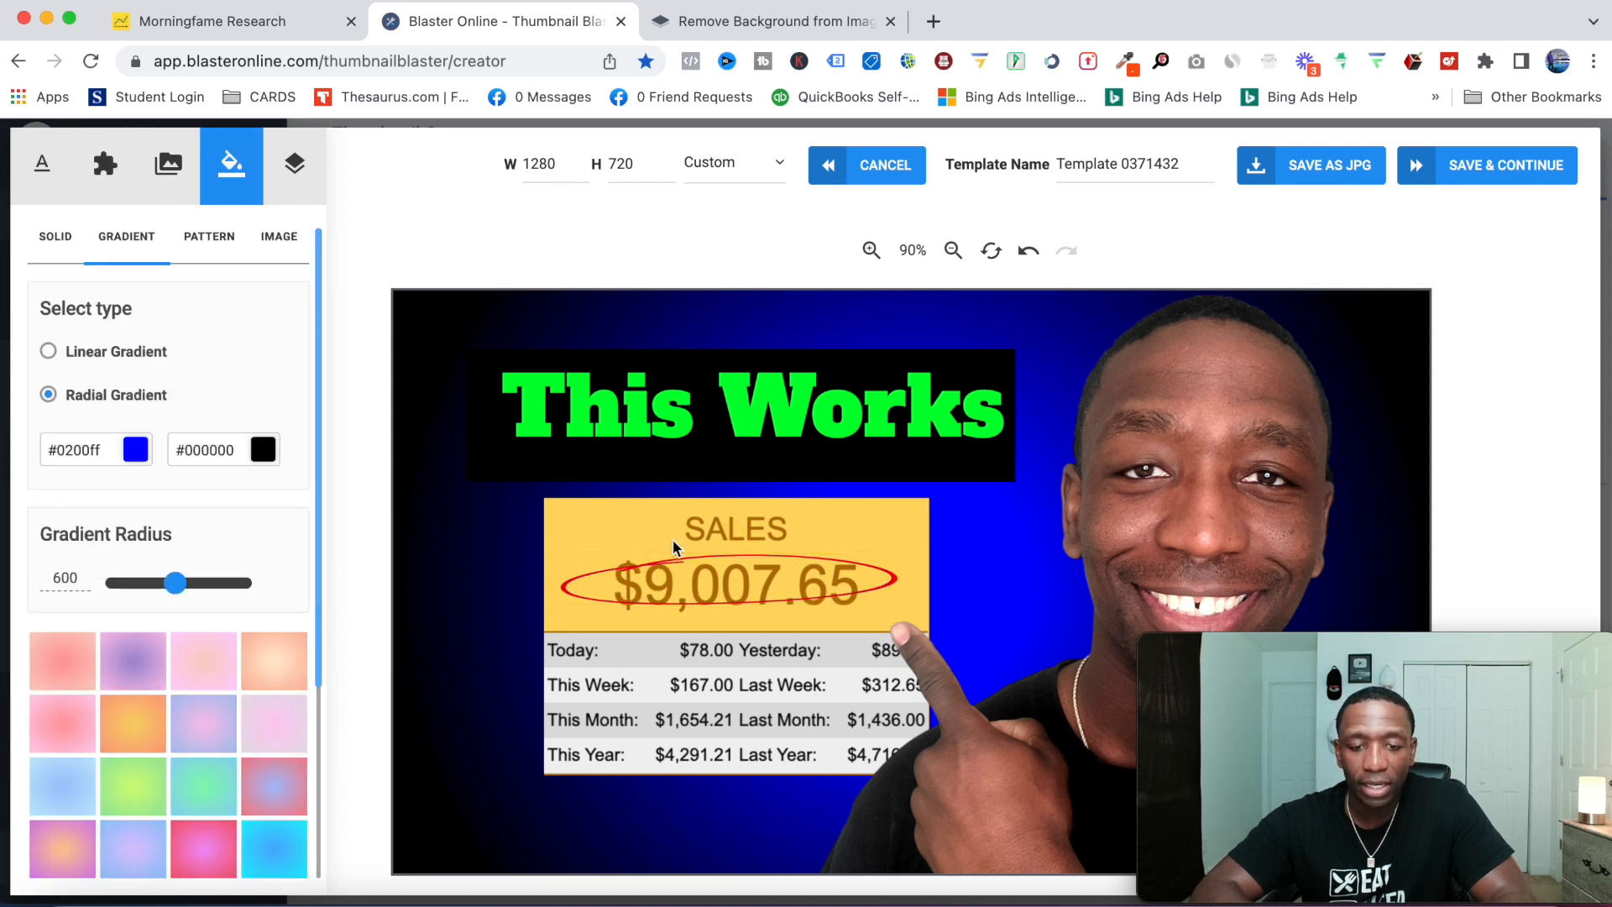
- Rotate the red oval to about 2 degrees and resize it to fit evenly around the $9,007.65 amount
click(895, 585)
drag(730, 522, 733, 518)
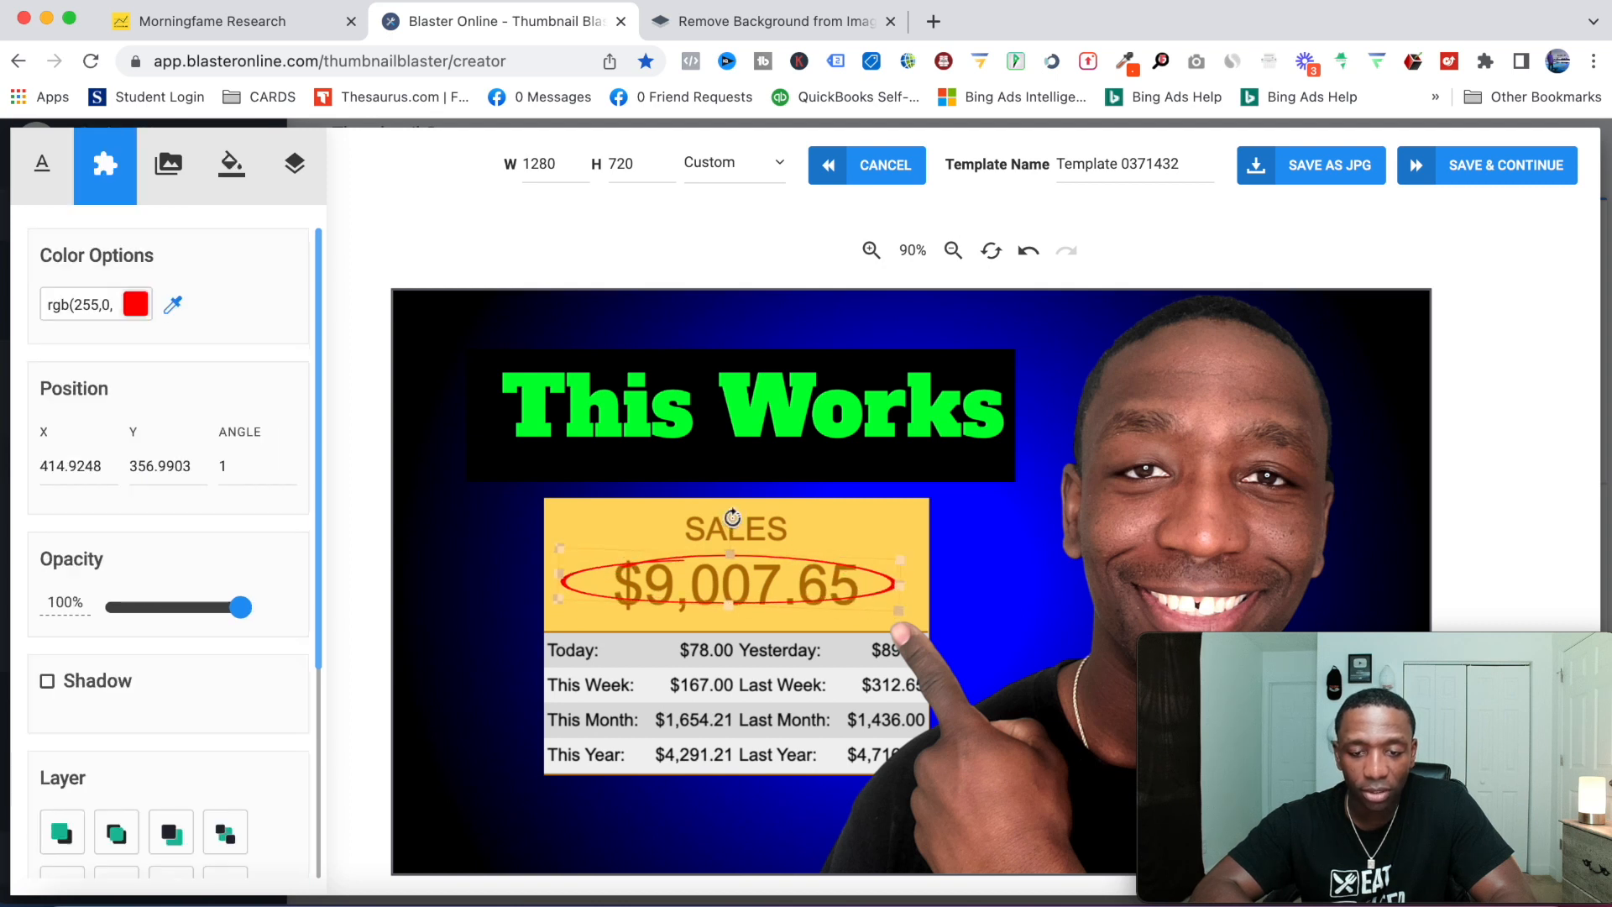
drag(898, 611, 931, 562)
drag(734, 554, 735, 549)
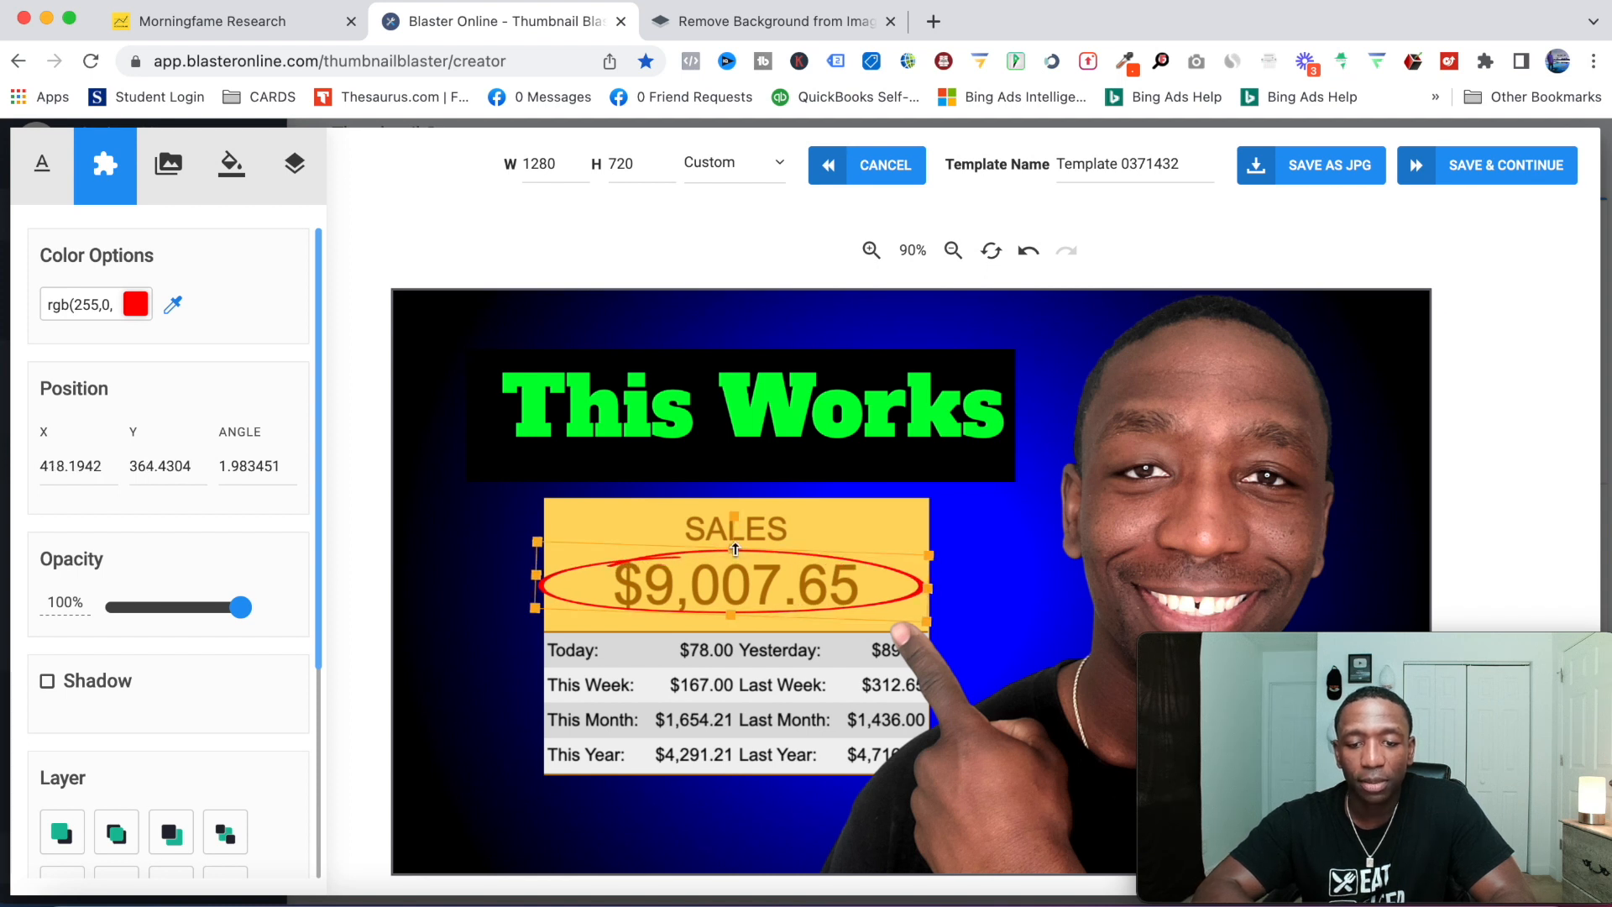
drag(928, 588, 919, 588)
drag(536, 575, 549, 576)
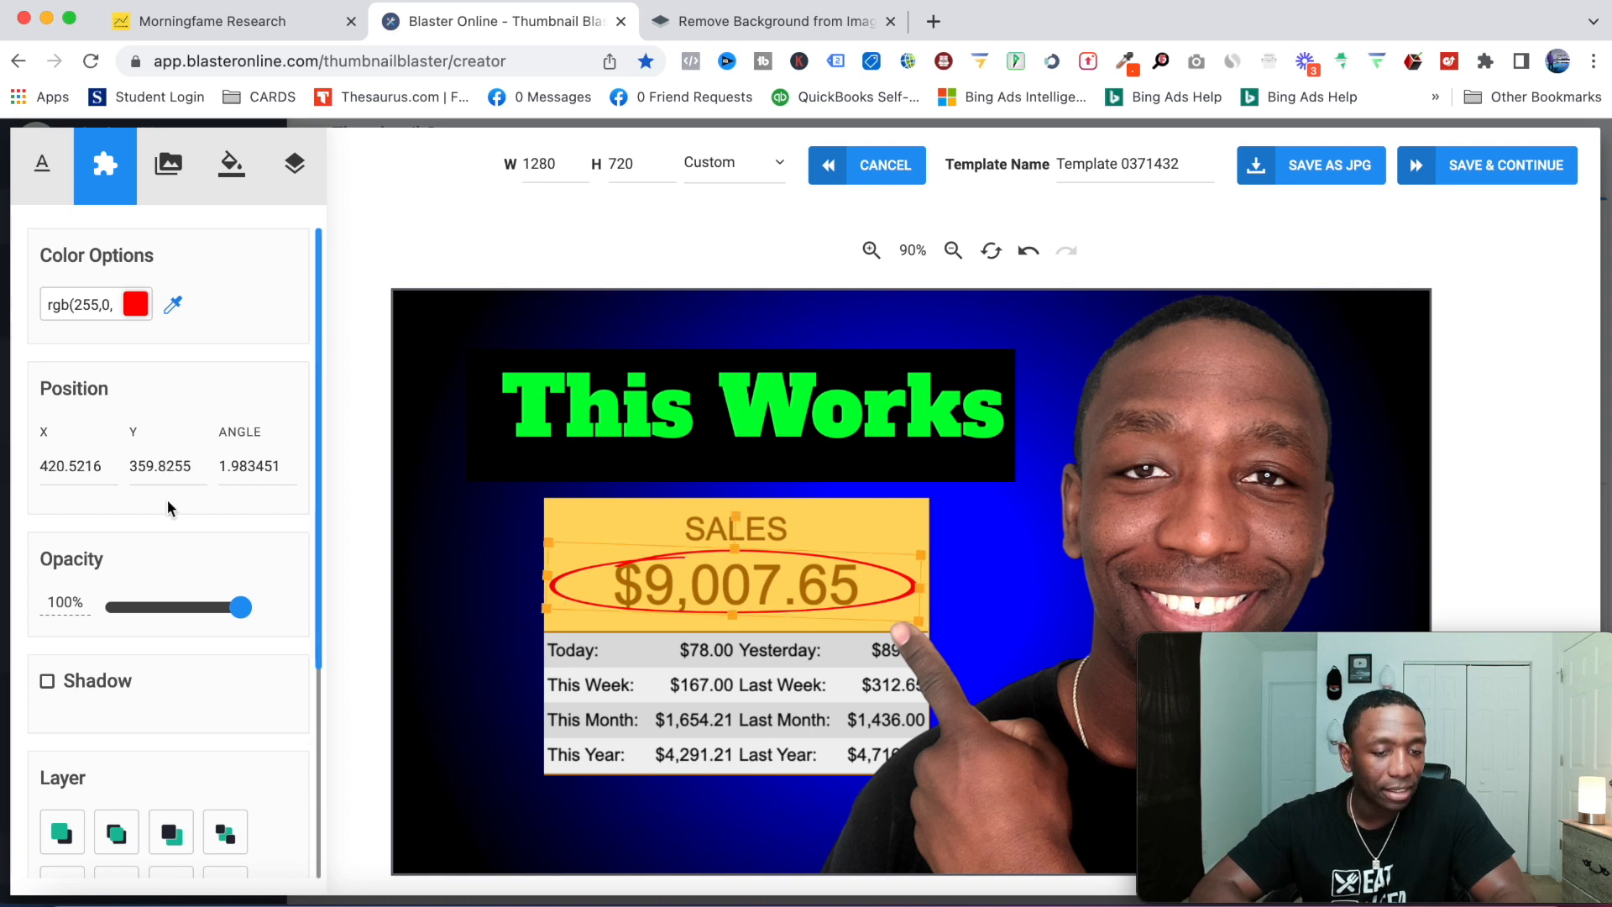
- Duplicate the red oval twice and place the copies over the original to thicken the outline
scroll(168, 503, down, 4)
click(168, 590)
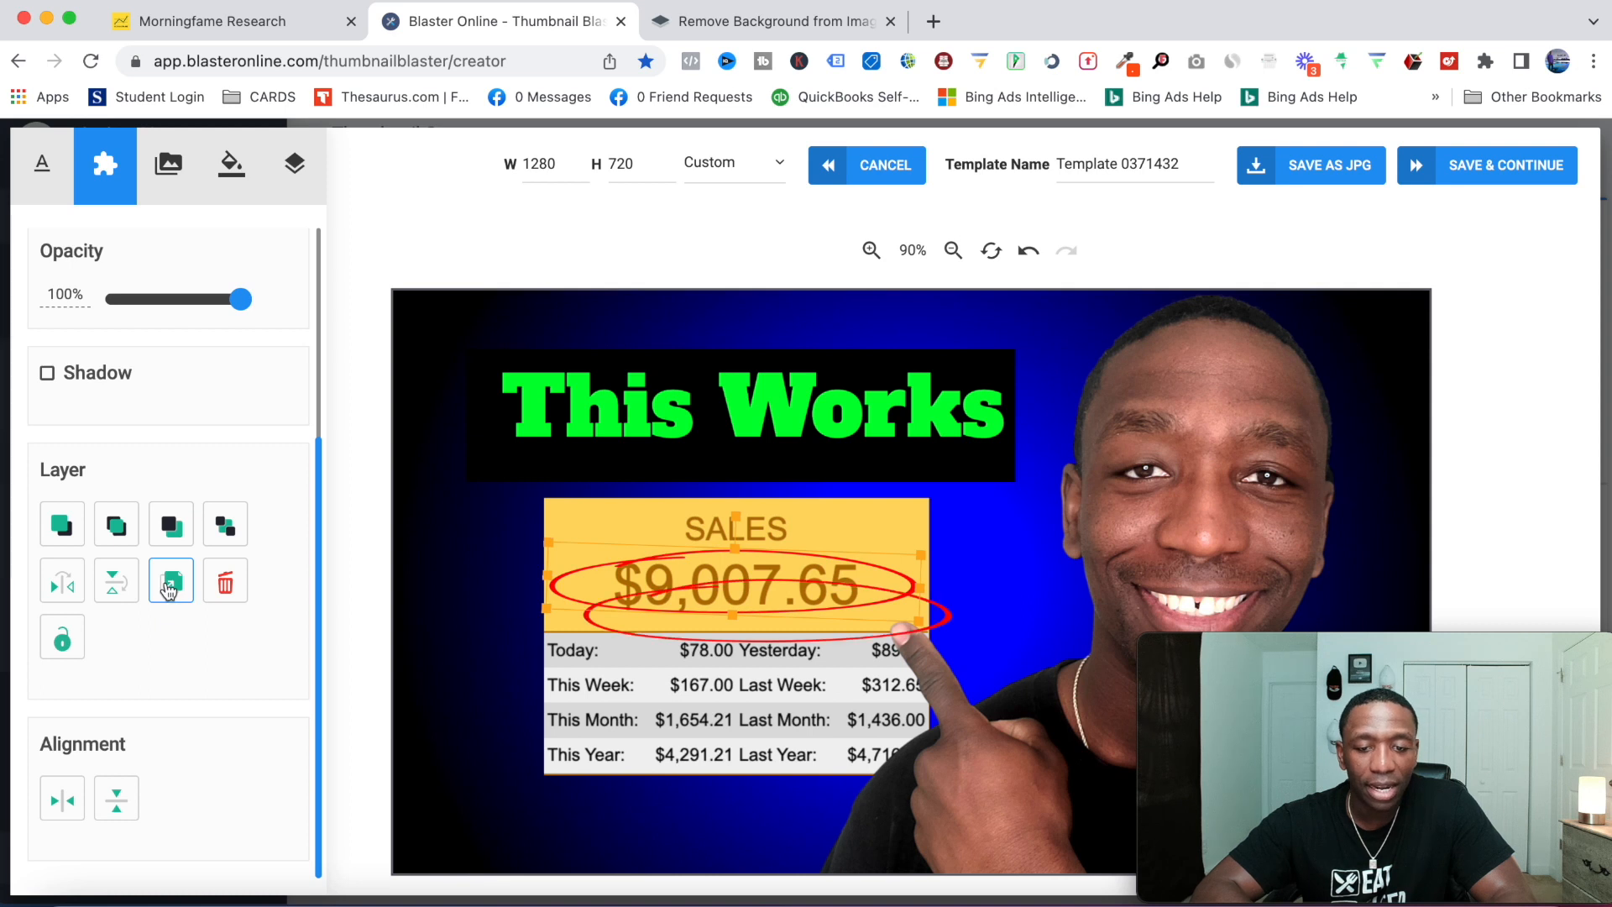
drag(949, 626, 915, 590)
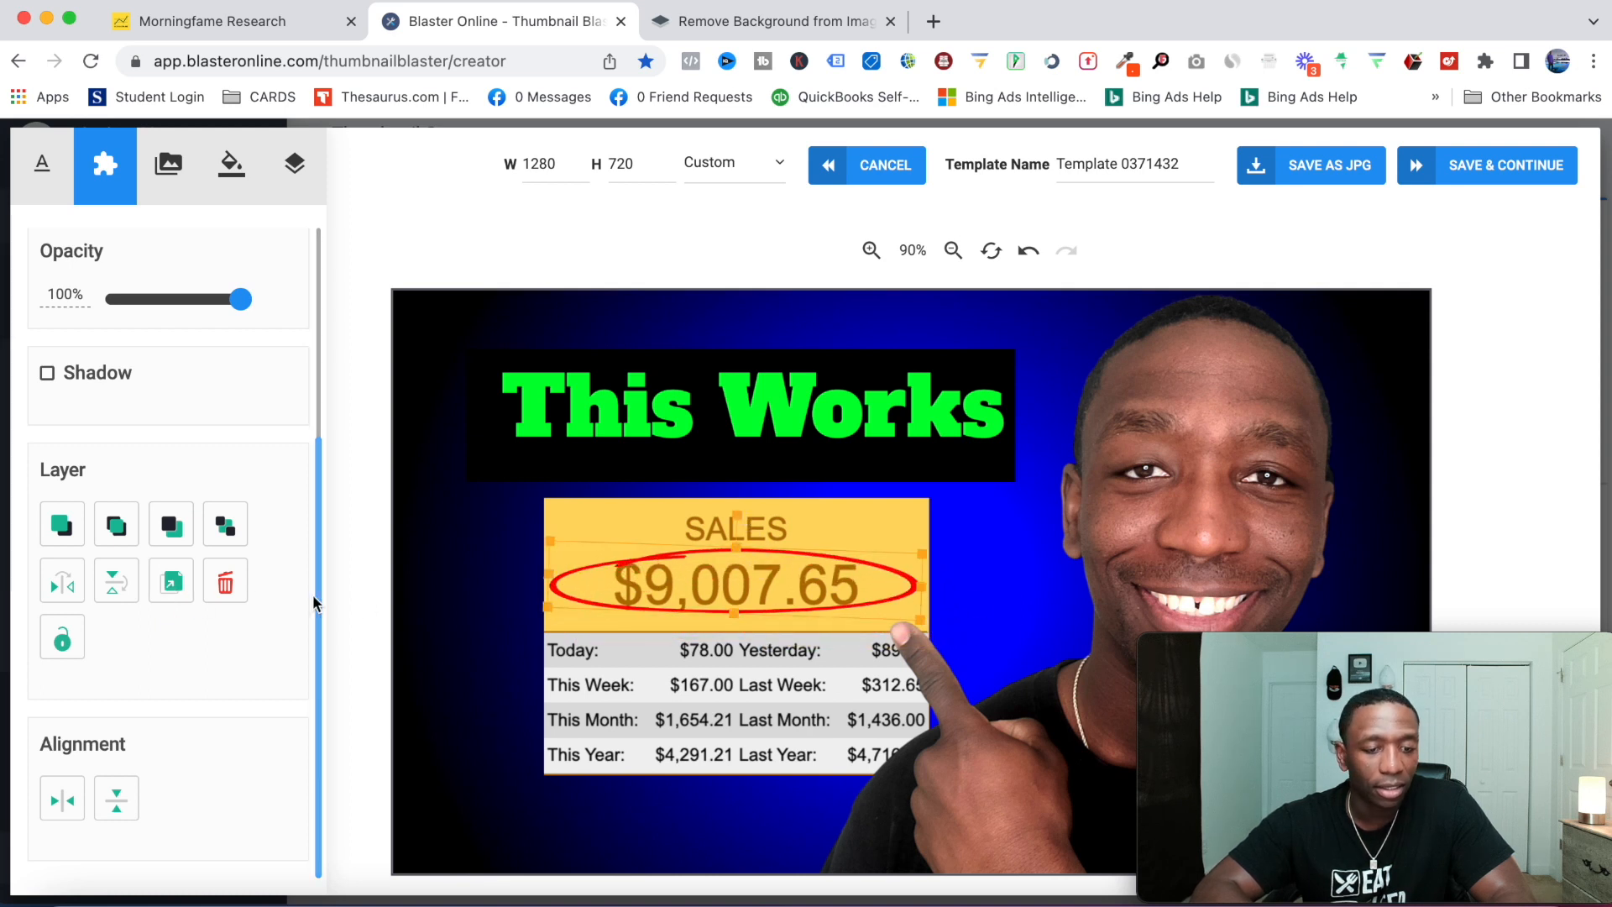
click(171, 581)
drag(949, 619, 913, 598)
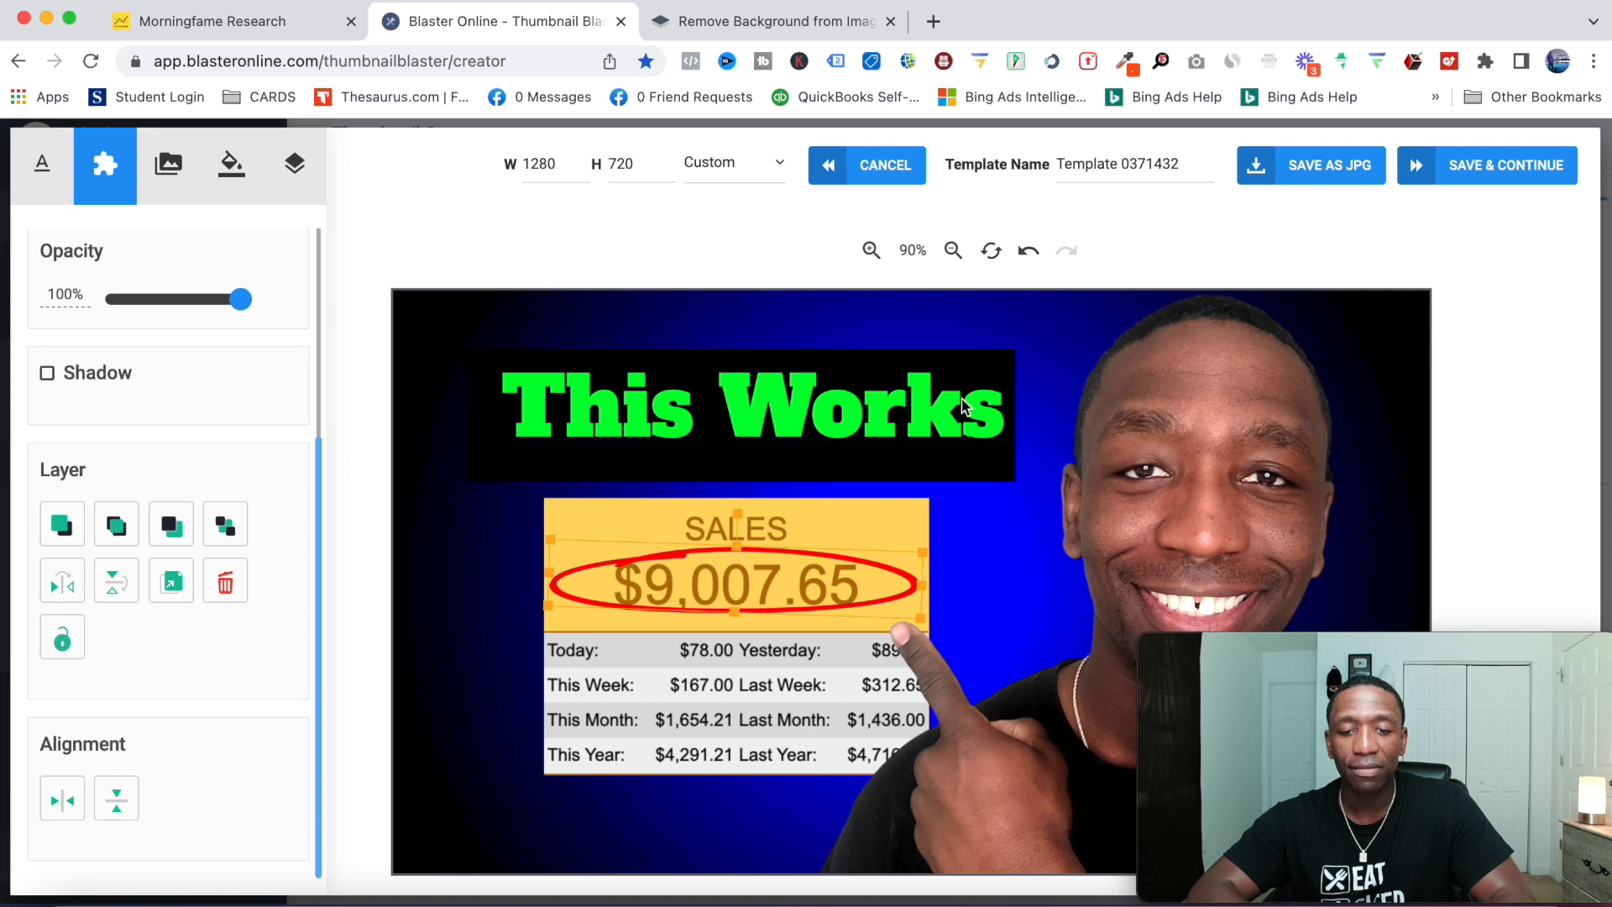
- Enlarge the black bar and the green "This Works" heading, keeping the heading centered on the bar
click(1012, 354)
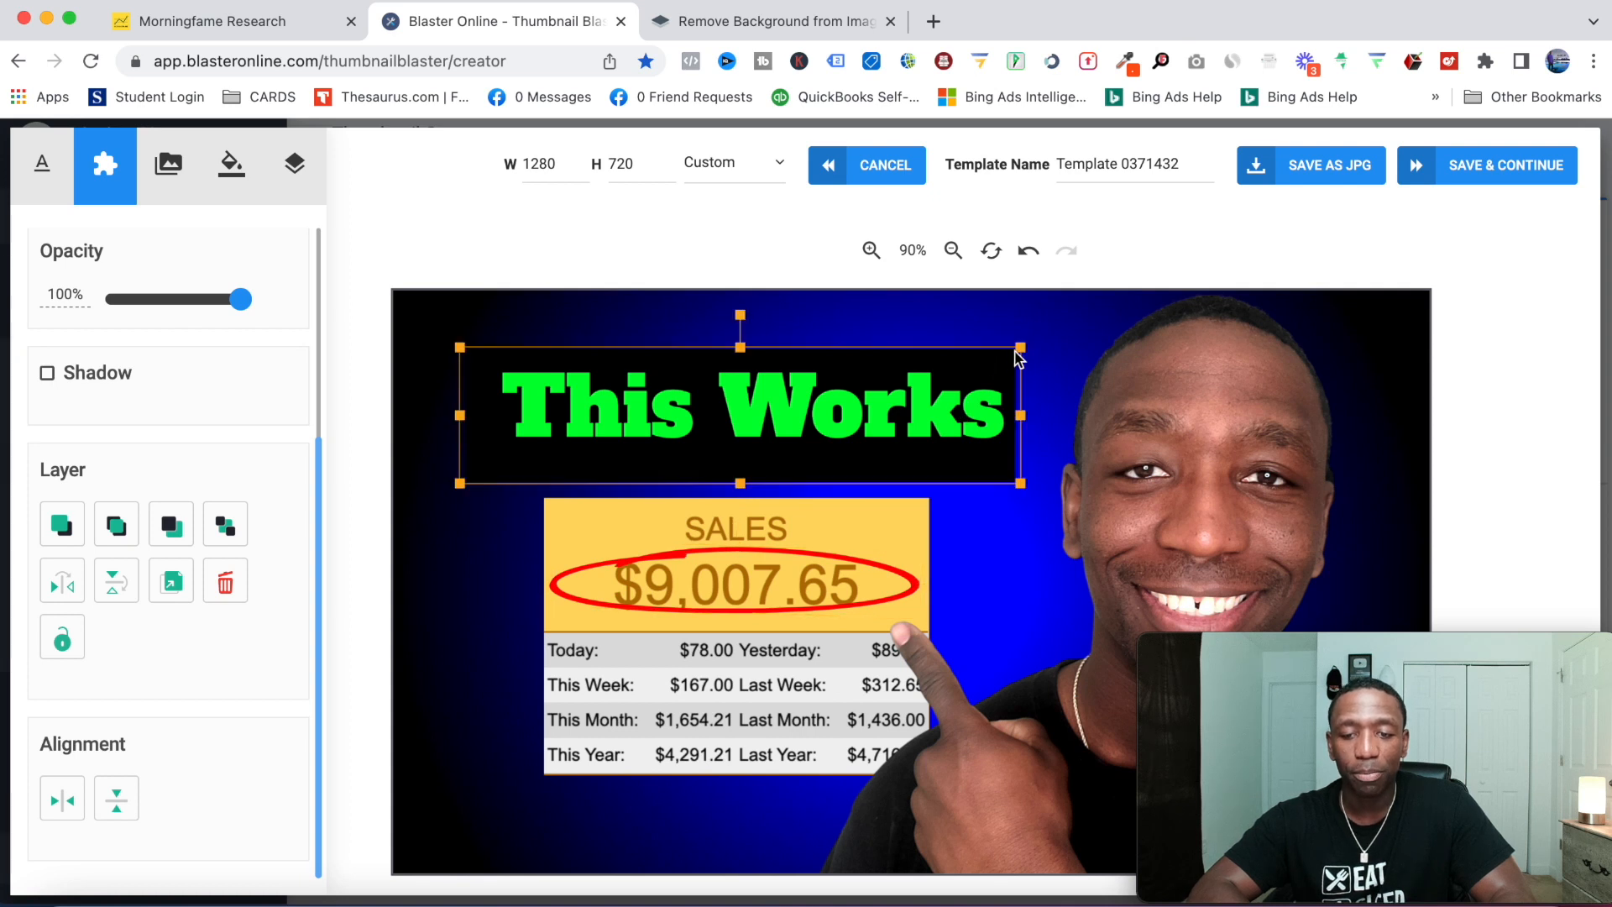
drag(1018, 345, 1086, 331)
drag(1010, 396, 991, 384)
click(955, 419)
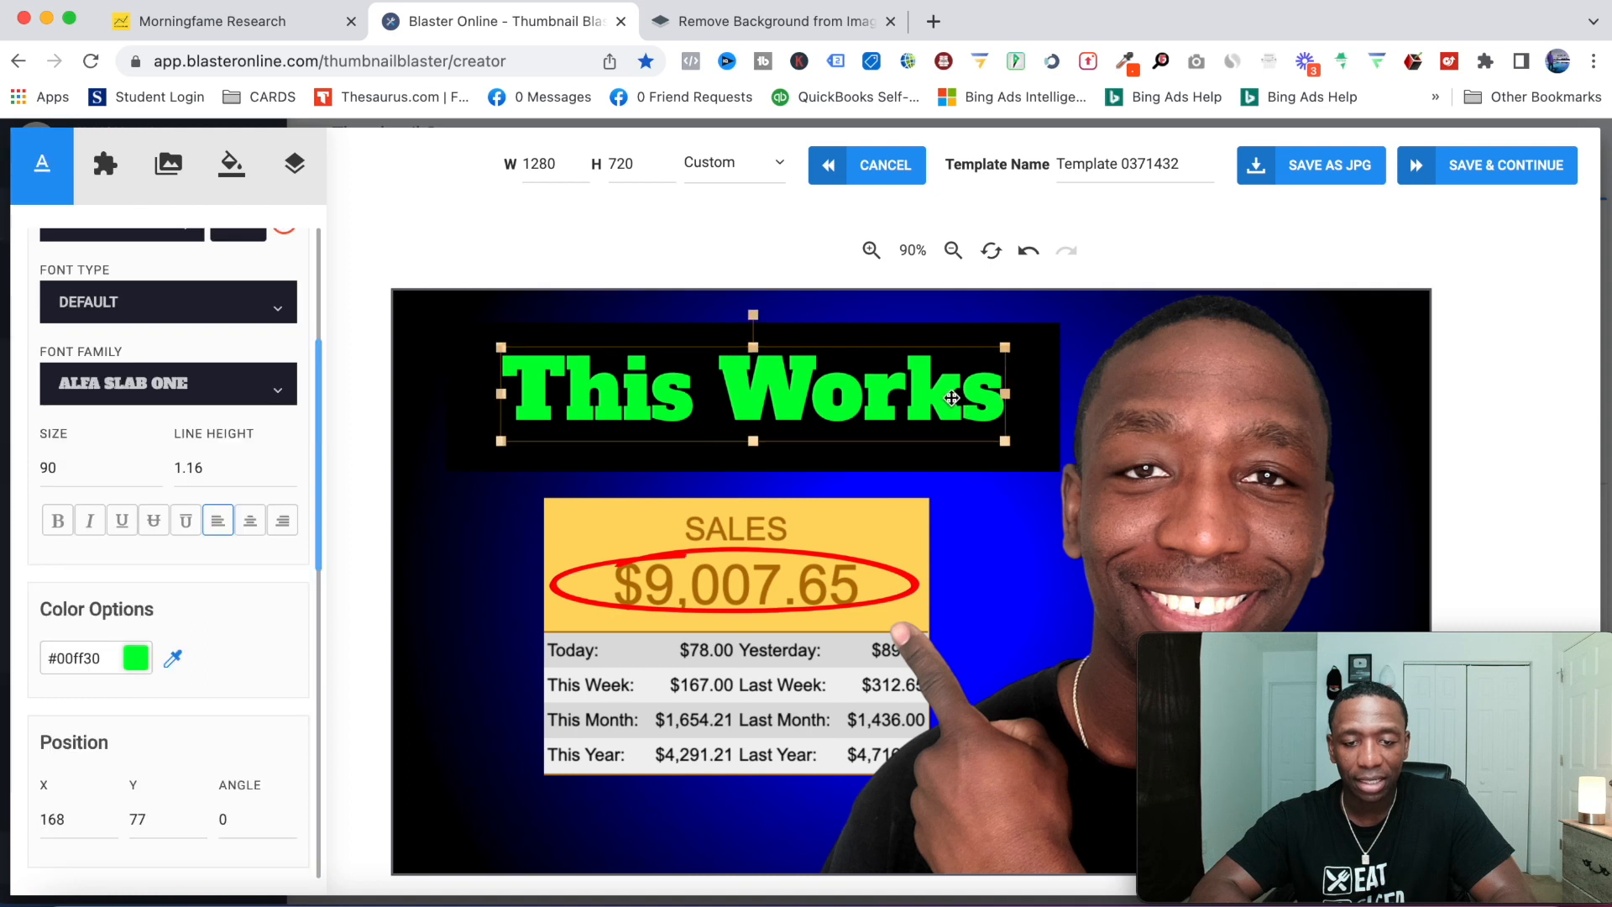
drag(1006, 357, 1062, 322)
drag(995, 391, 976, 398)
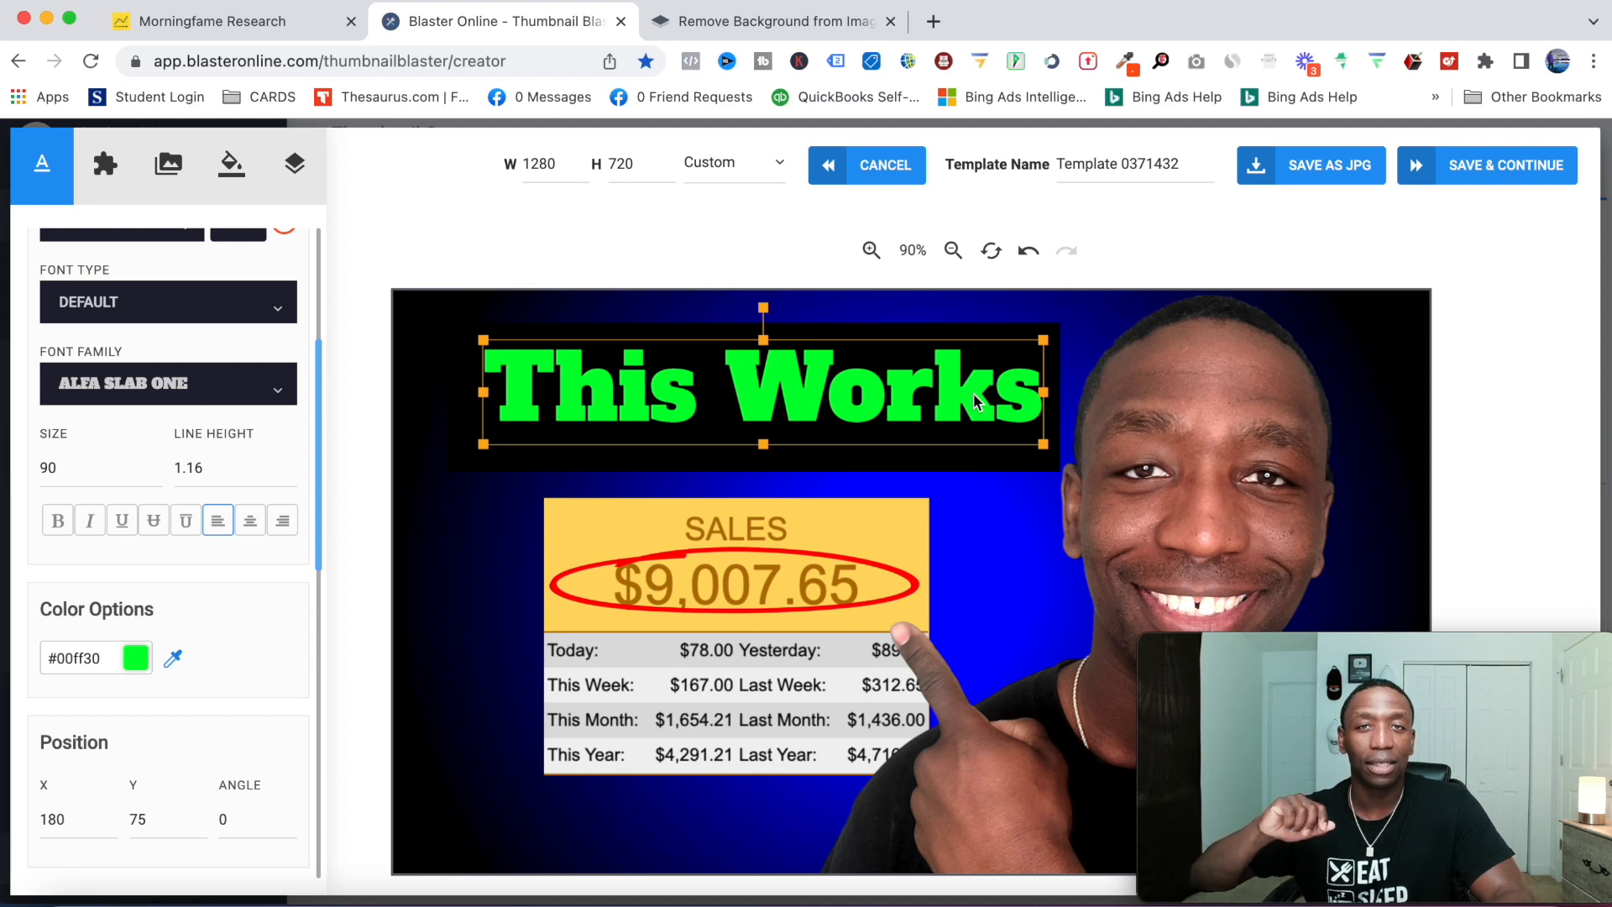
- Add a black (#000000) drop shadow to the SALES figures image
click(550, 505)
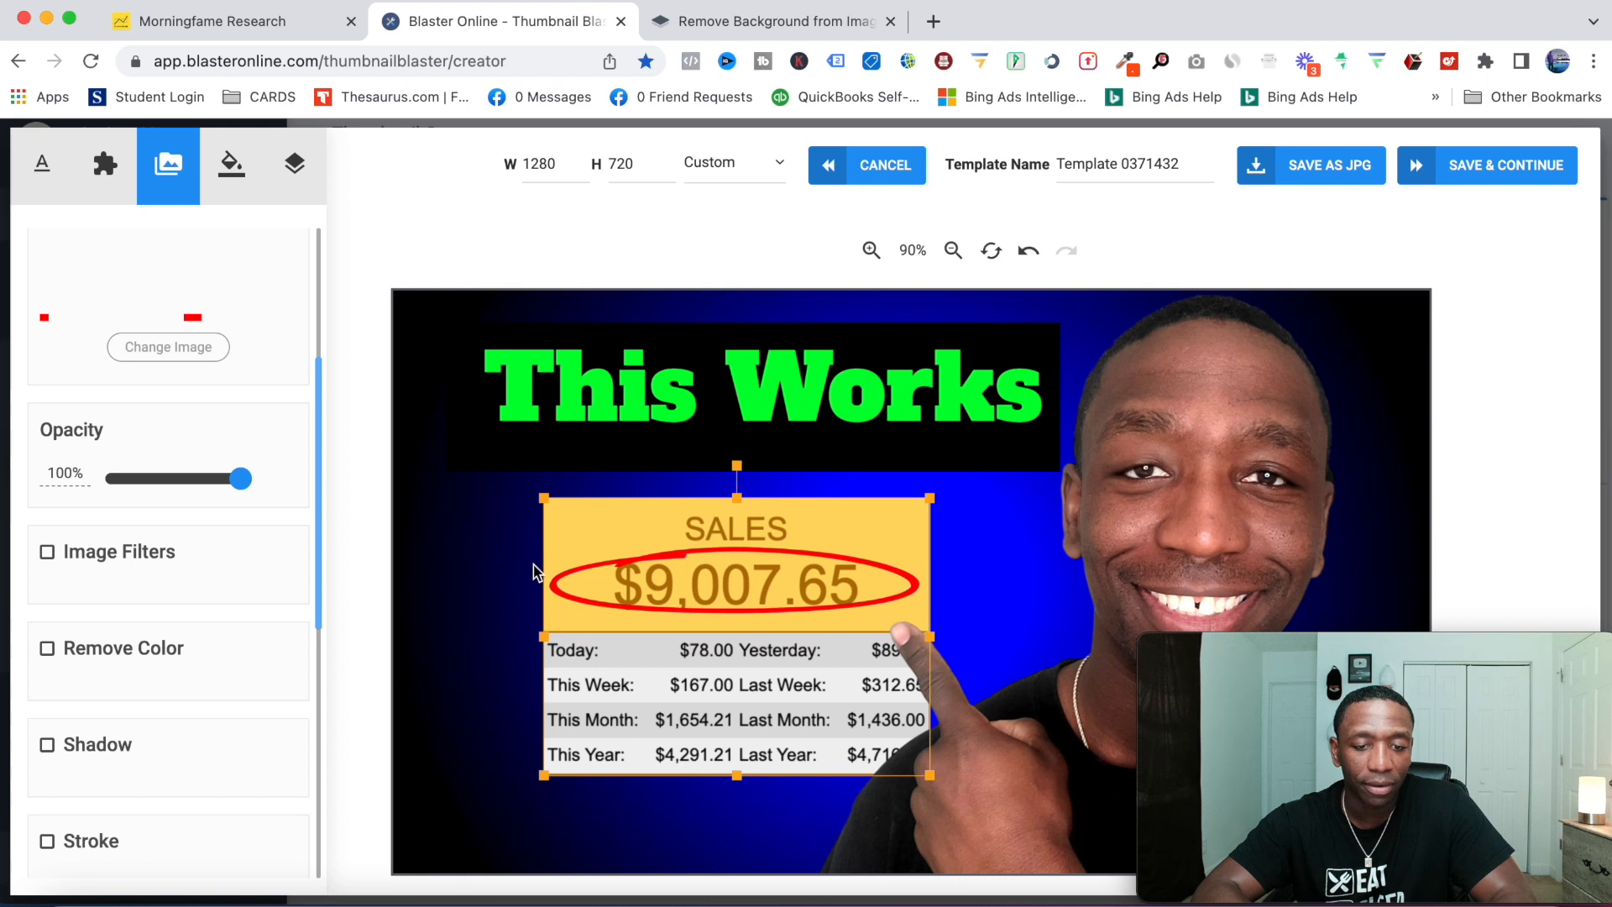
scroll(179, 604, down, 5)
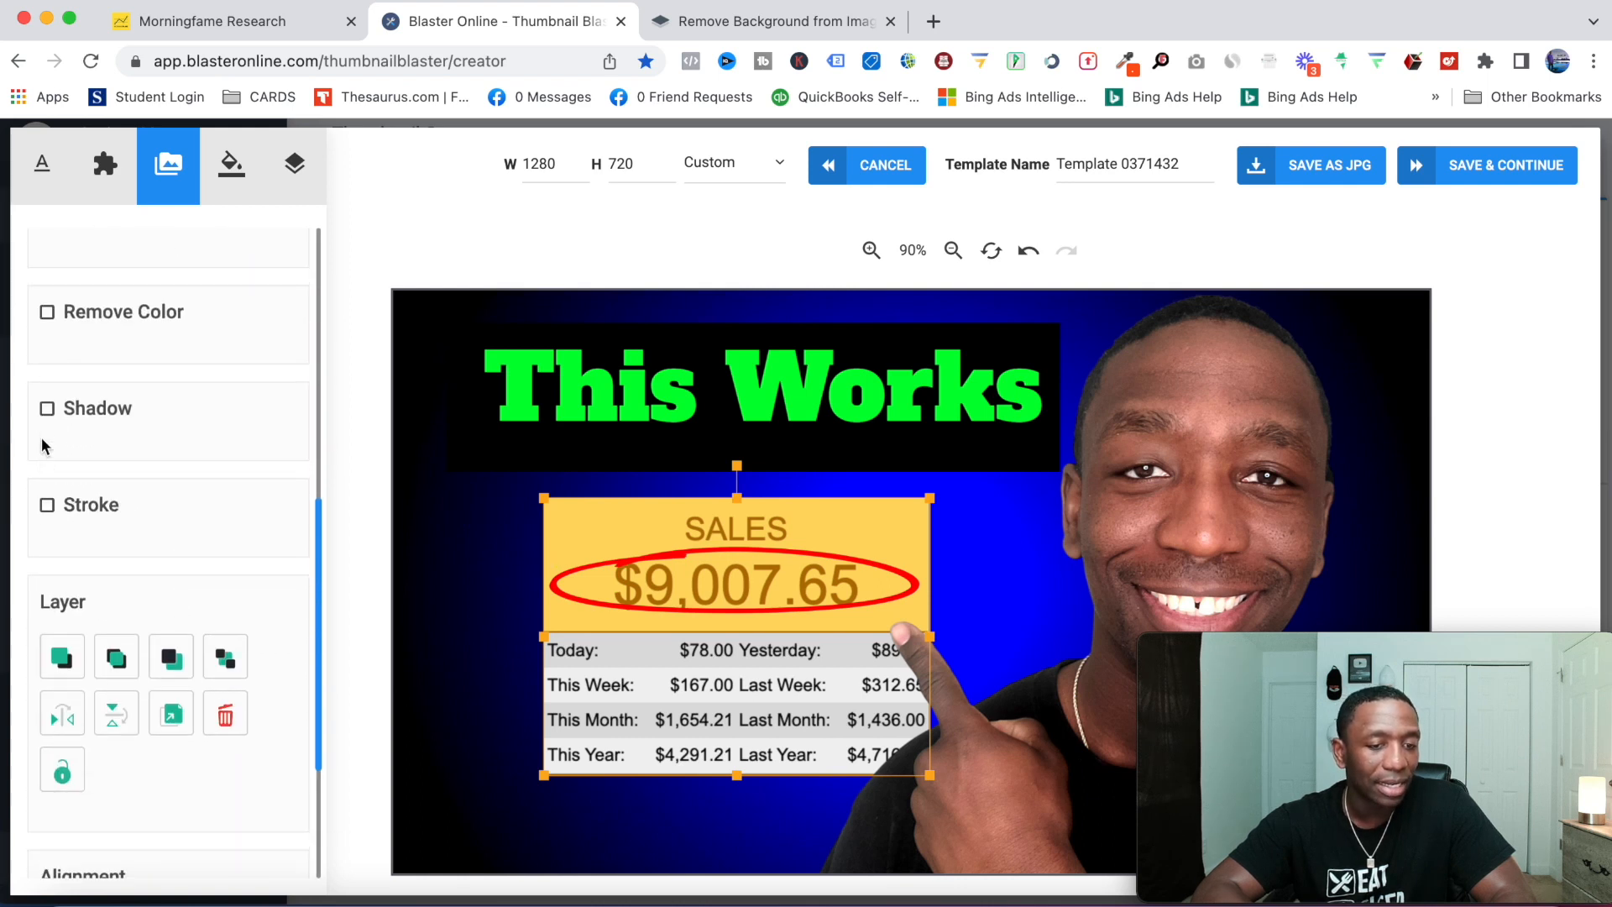
click(47, 409)
click(71, 467)
drag(198, 633, 298, 743)
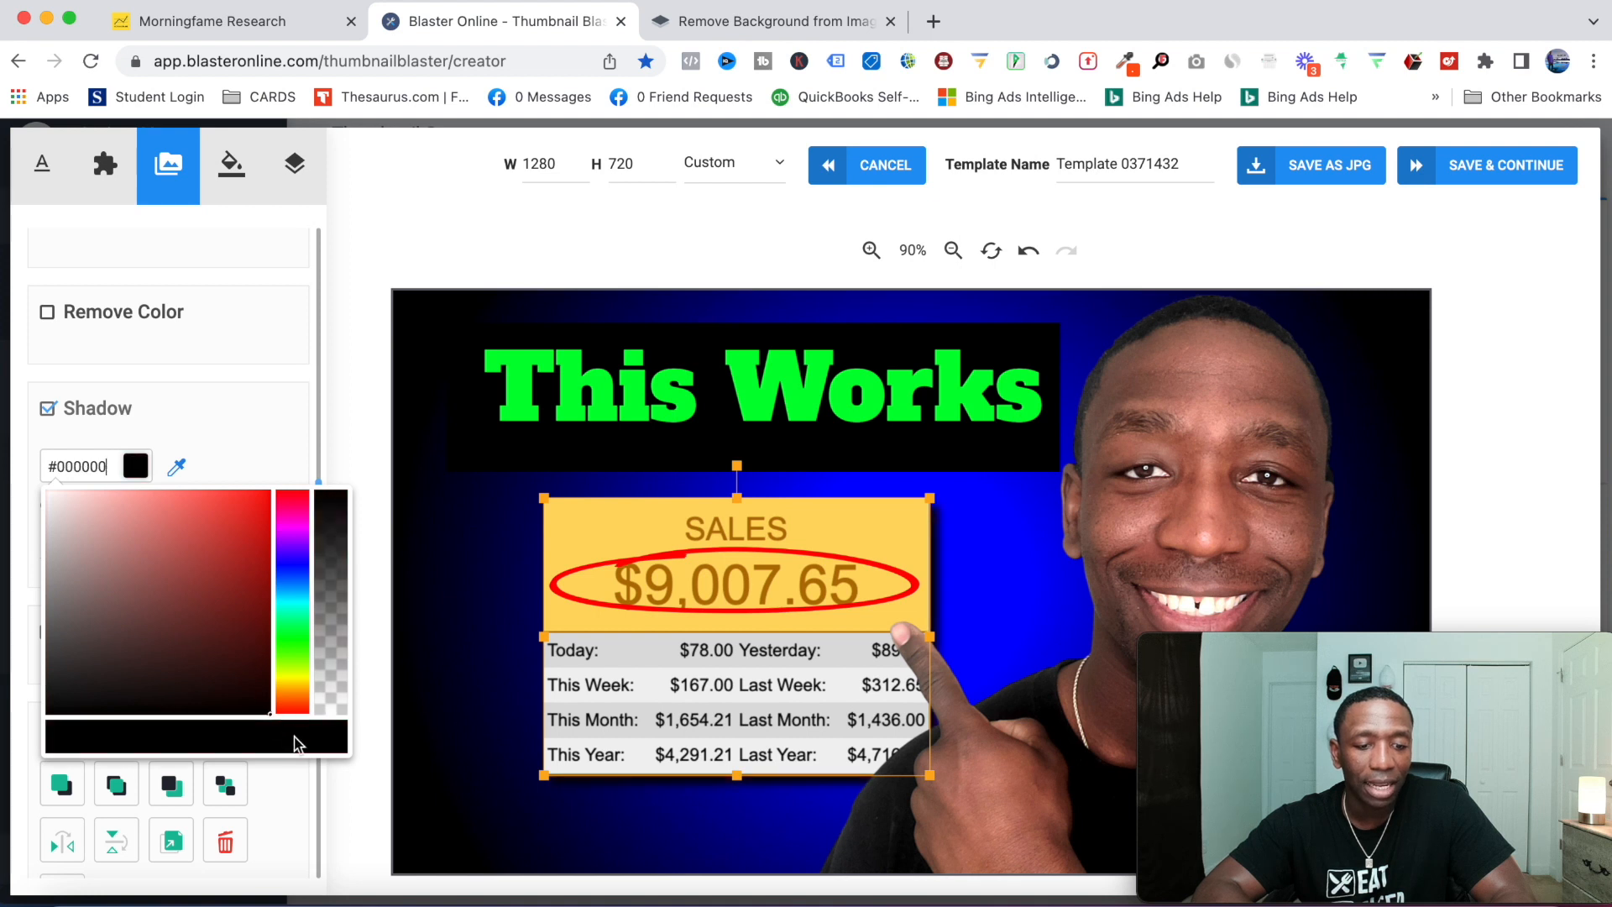
scroll(284, 418, up, 8)
scroll(284, 419, down, 8)
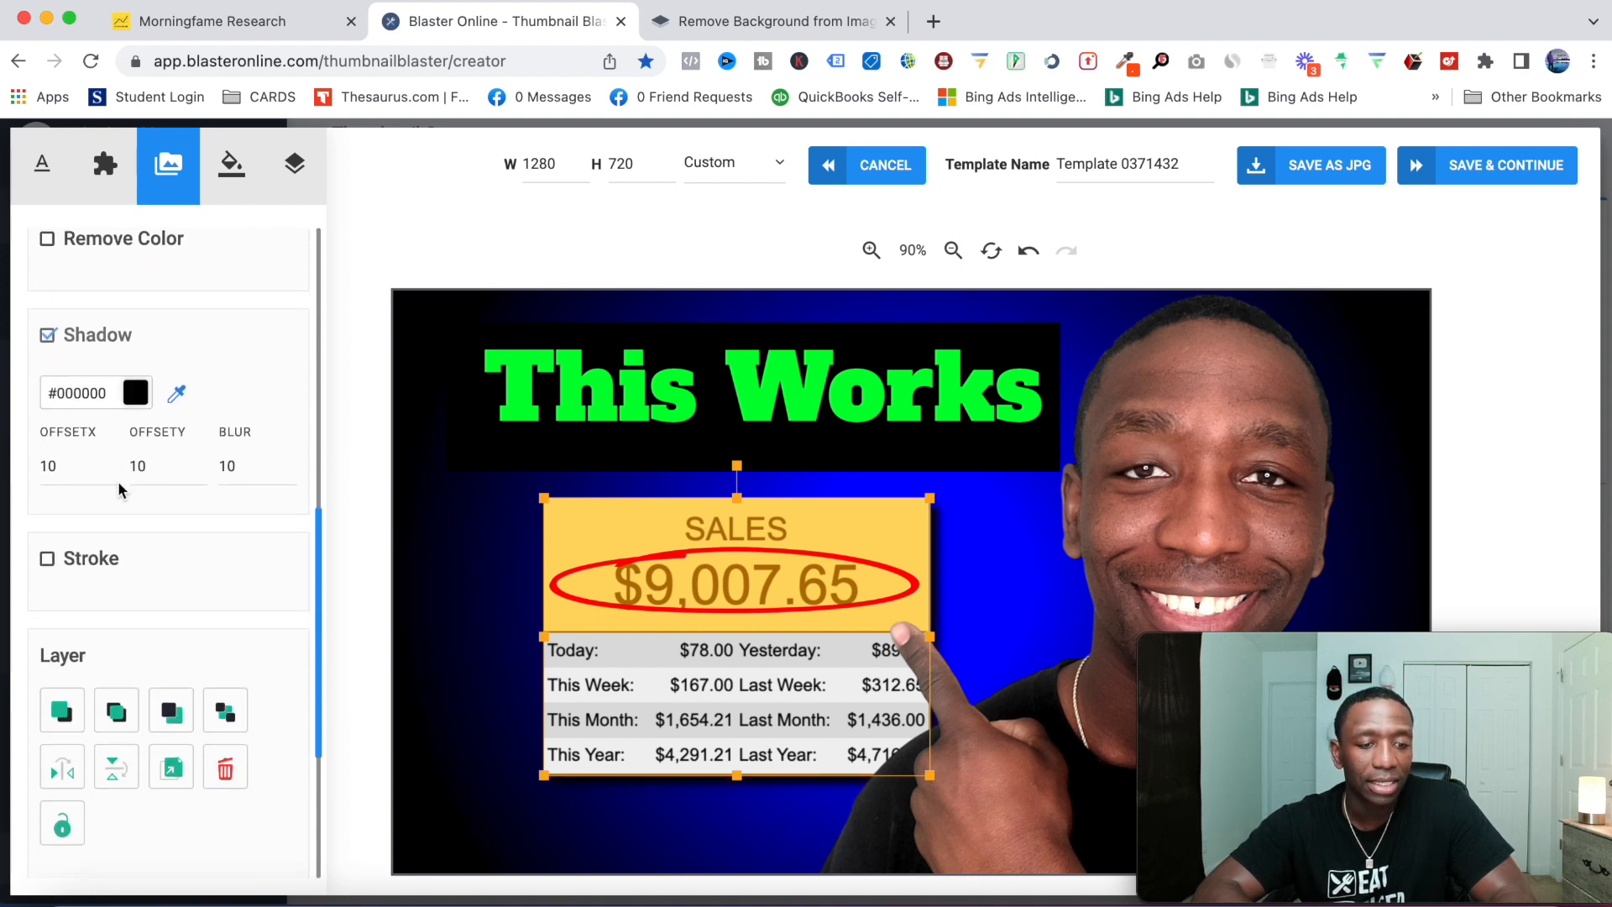
- Set the SALES image shadow's horizontal and vertical offsets to 6 each
click(109, 470)
click(109, 469)
click(109, 469)
click(109, 469)
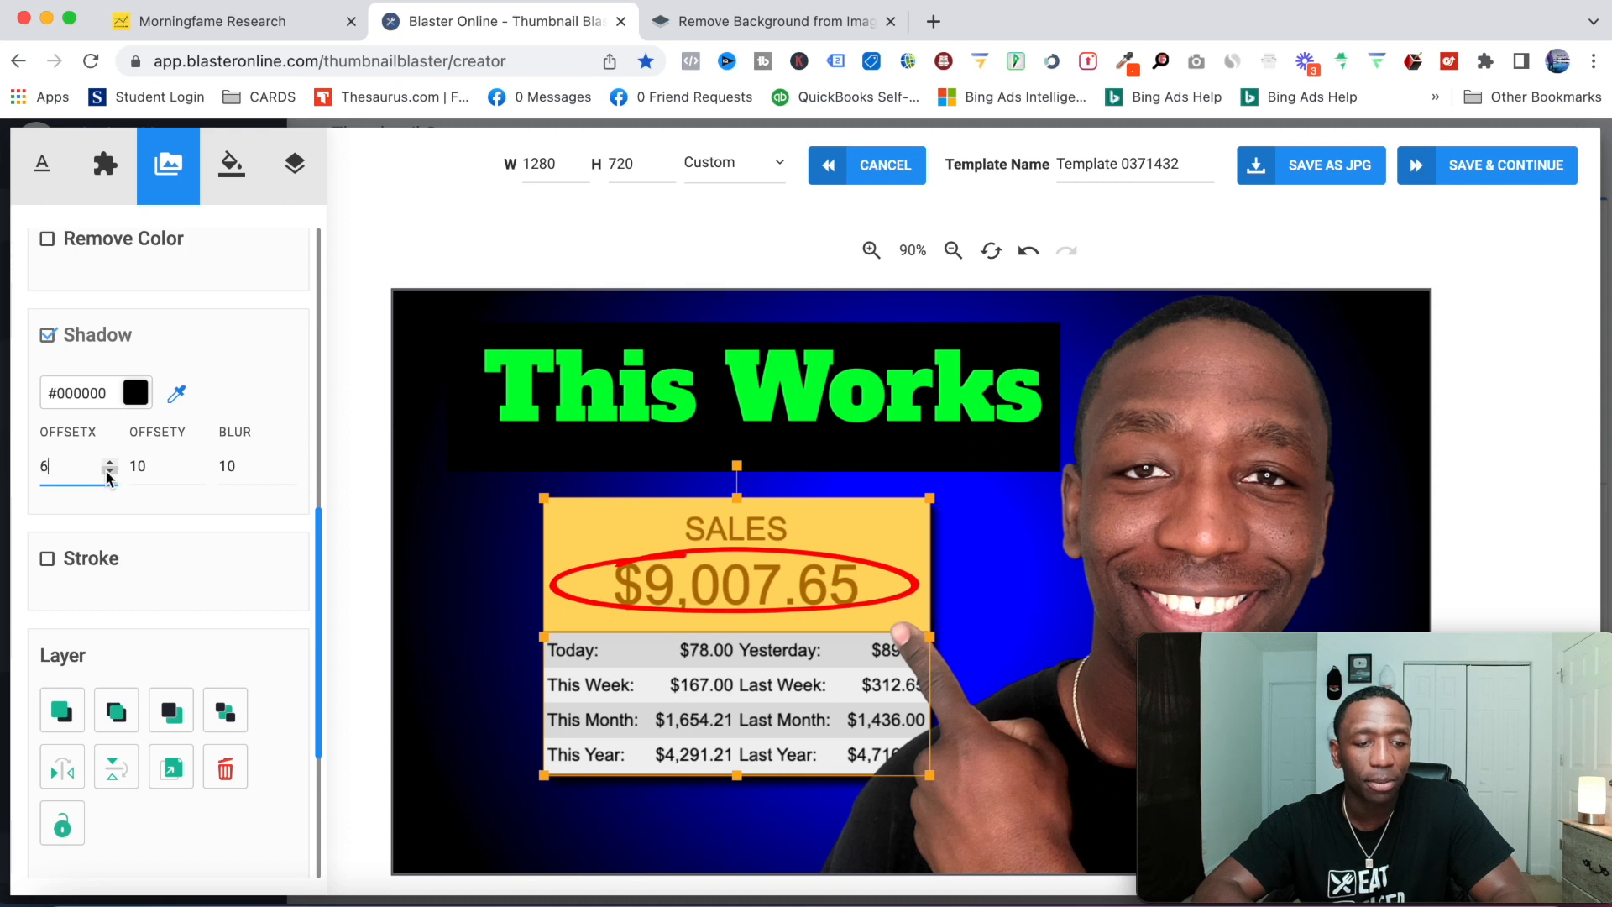
click(199, 471)
click(199, 470)
click(199, 471)
click(199, 470)
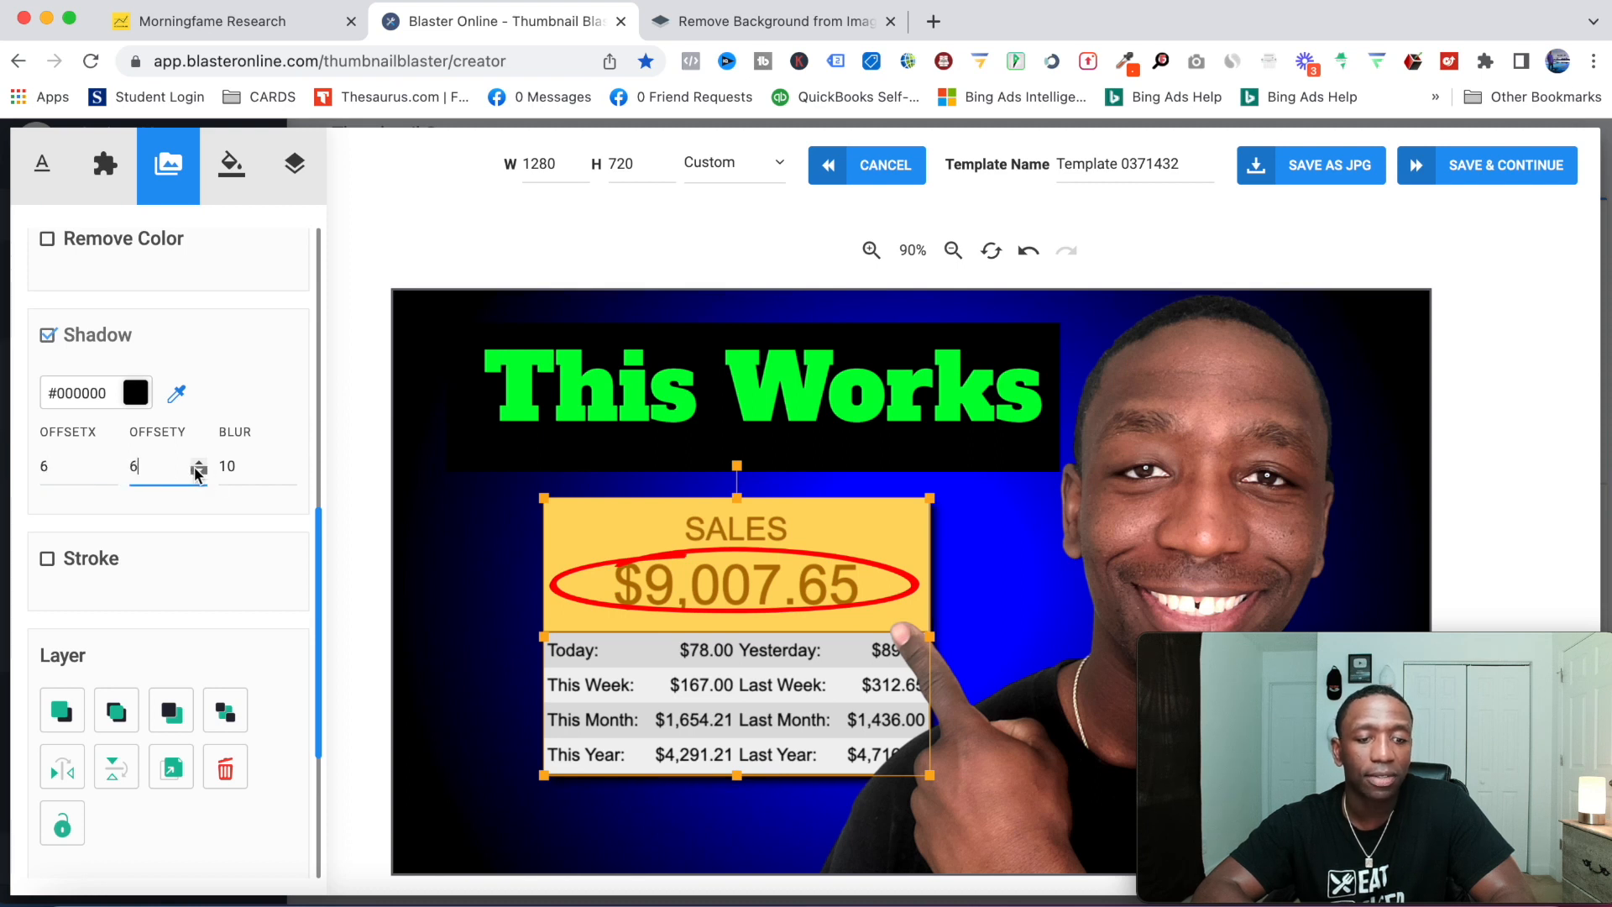
click(1005, 547)
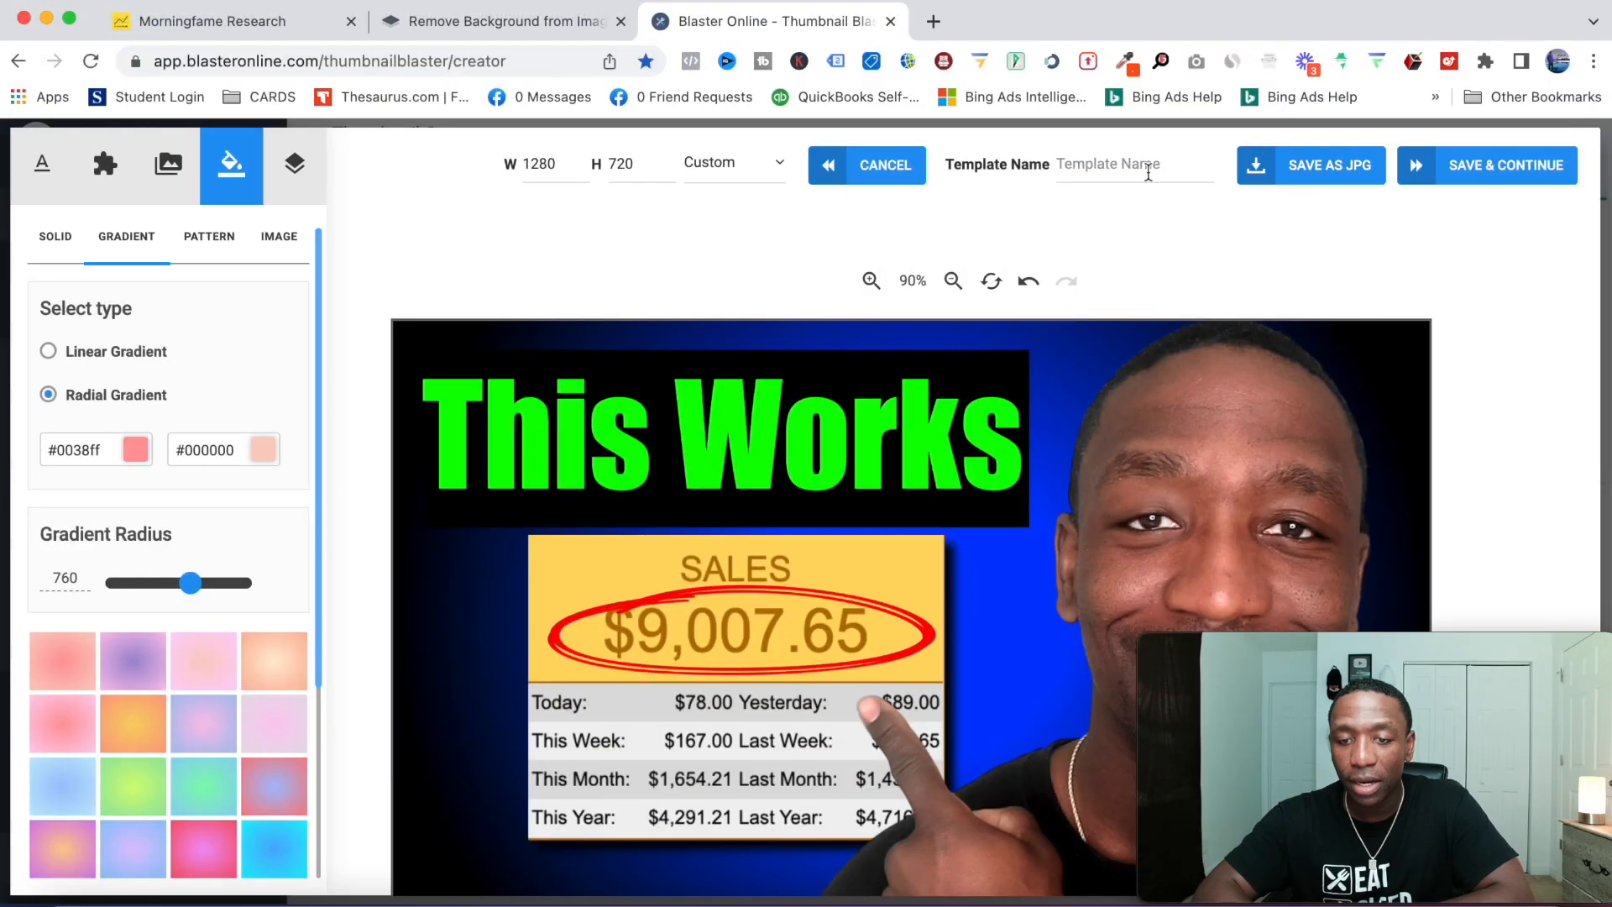
- Name the template "How To Promote Affiliate Links With Free Traffic" and save it, overwriting the existing template
click(1106, 163)
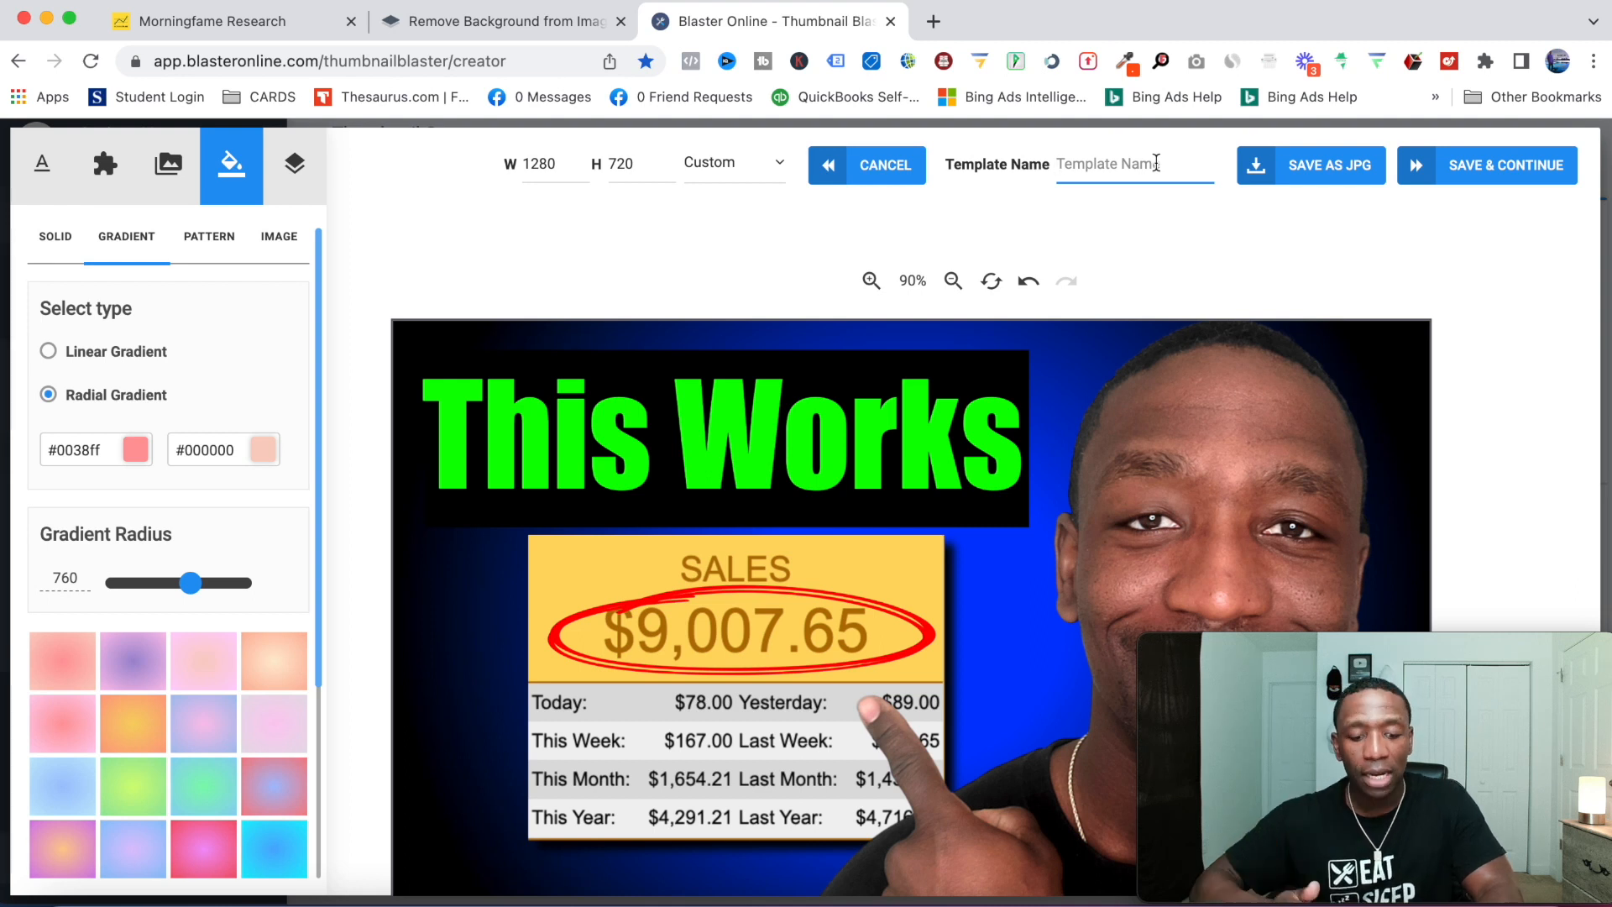
key(super+v)
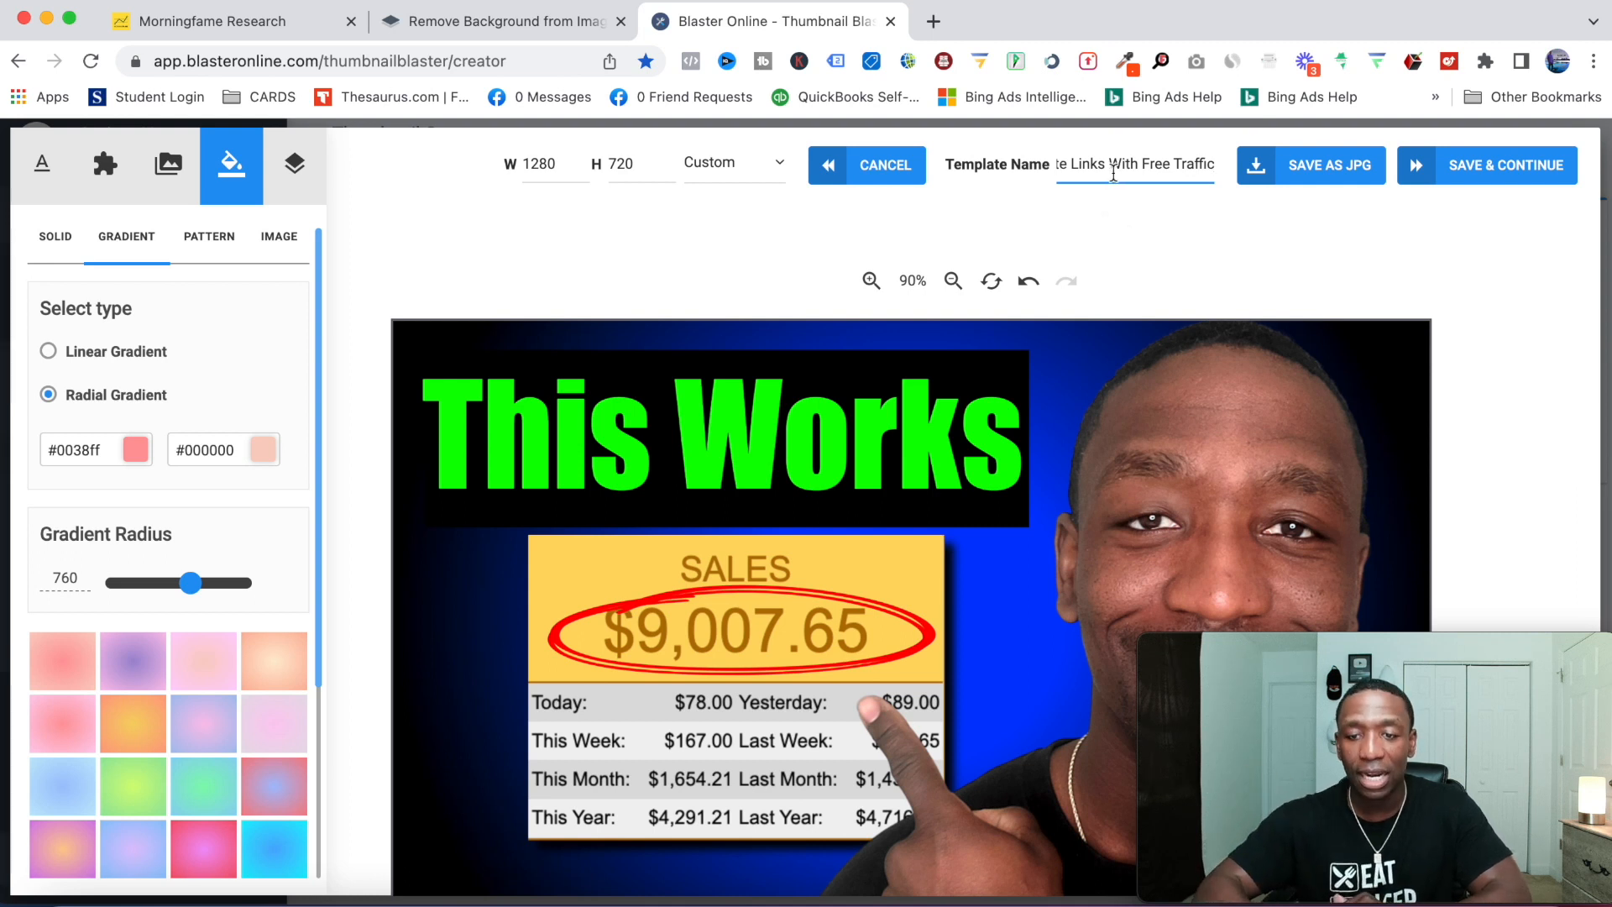
drag(1156, 163, 1024, 159)
click(1212, 199)
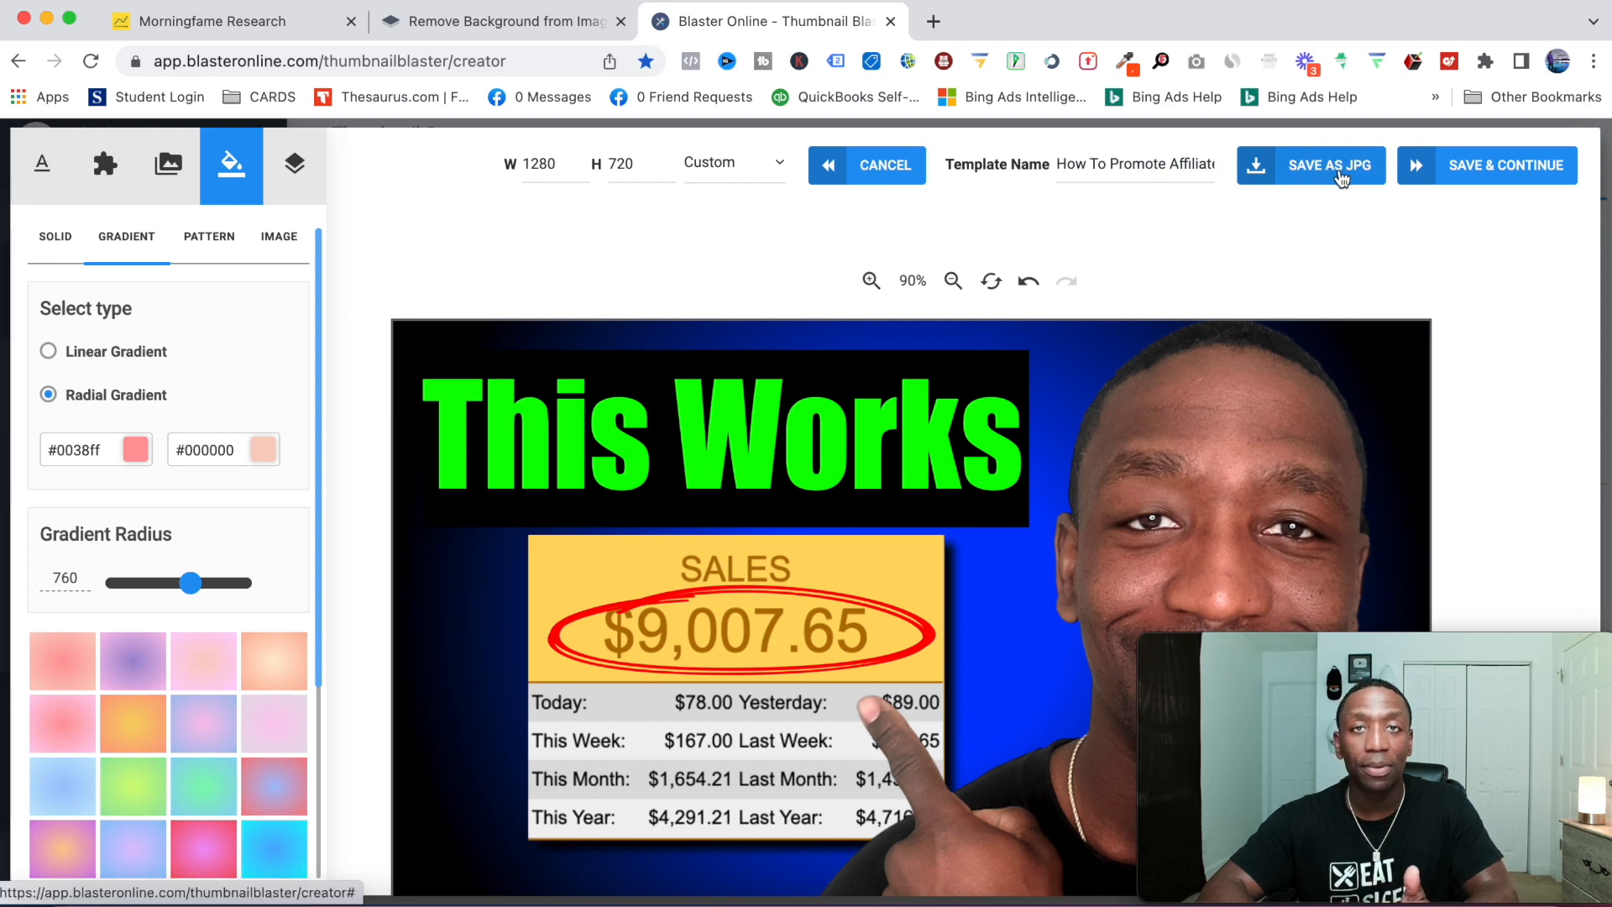
click(1541, 177)
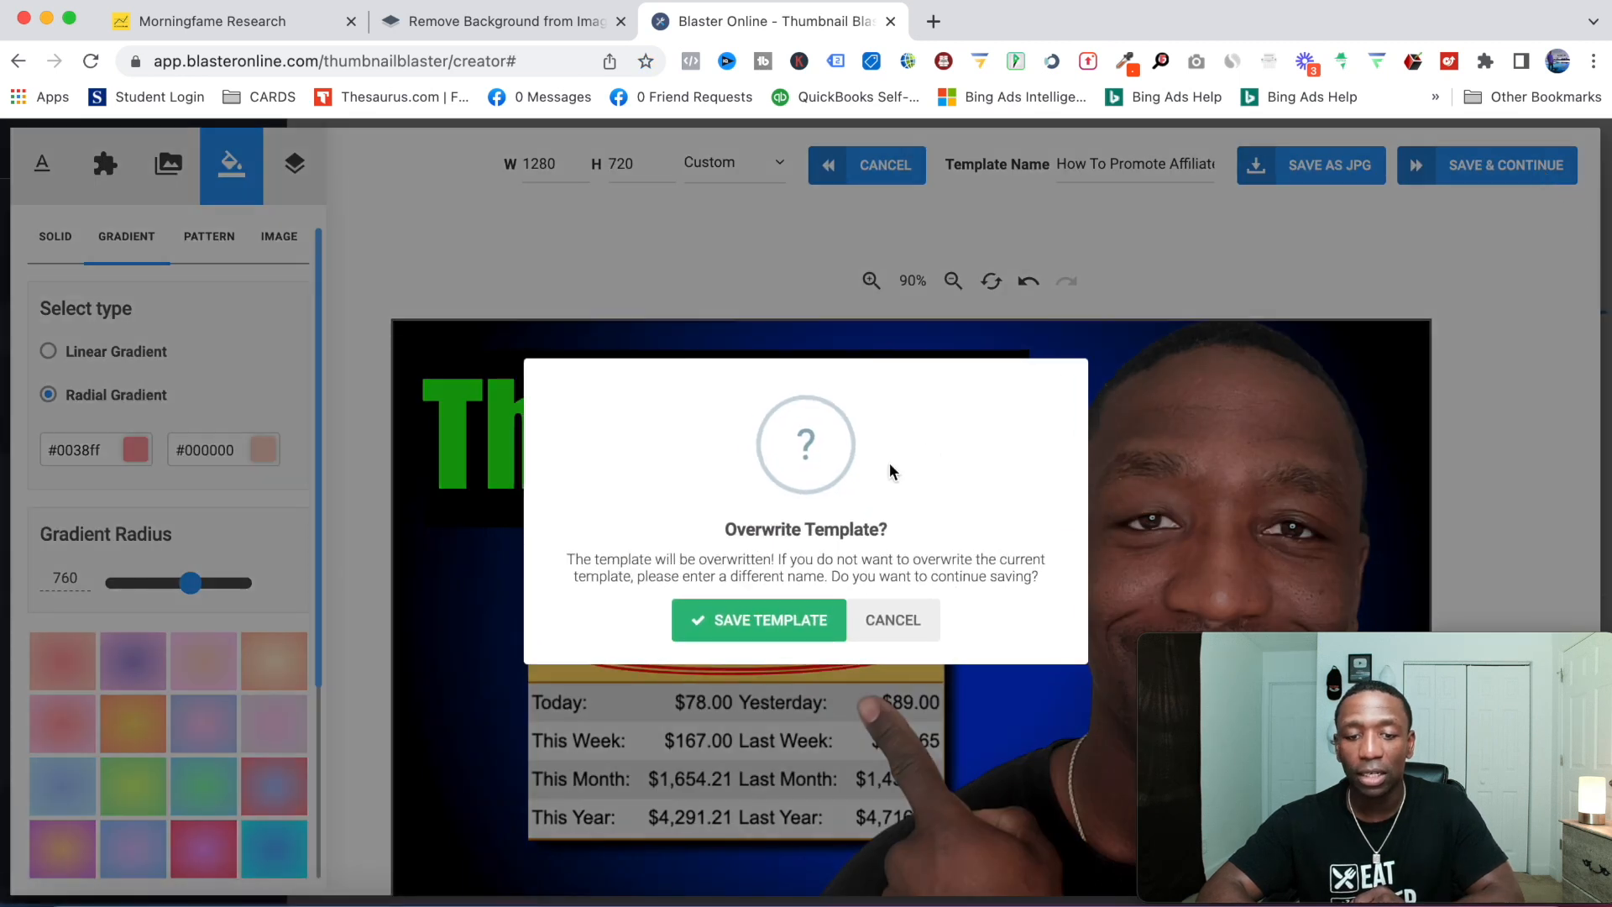
click(759, 622)
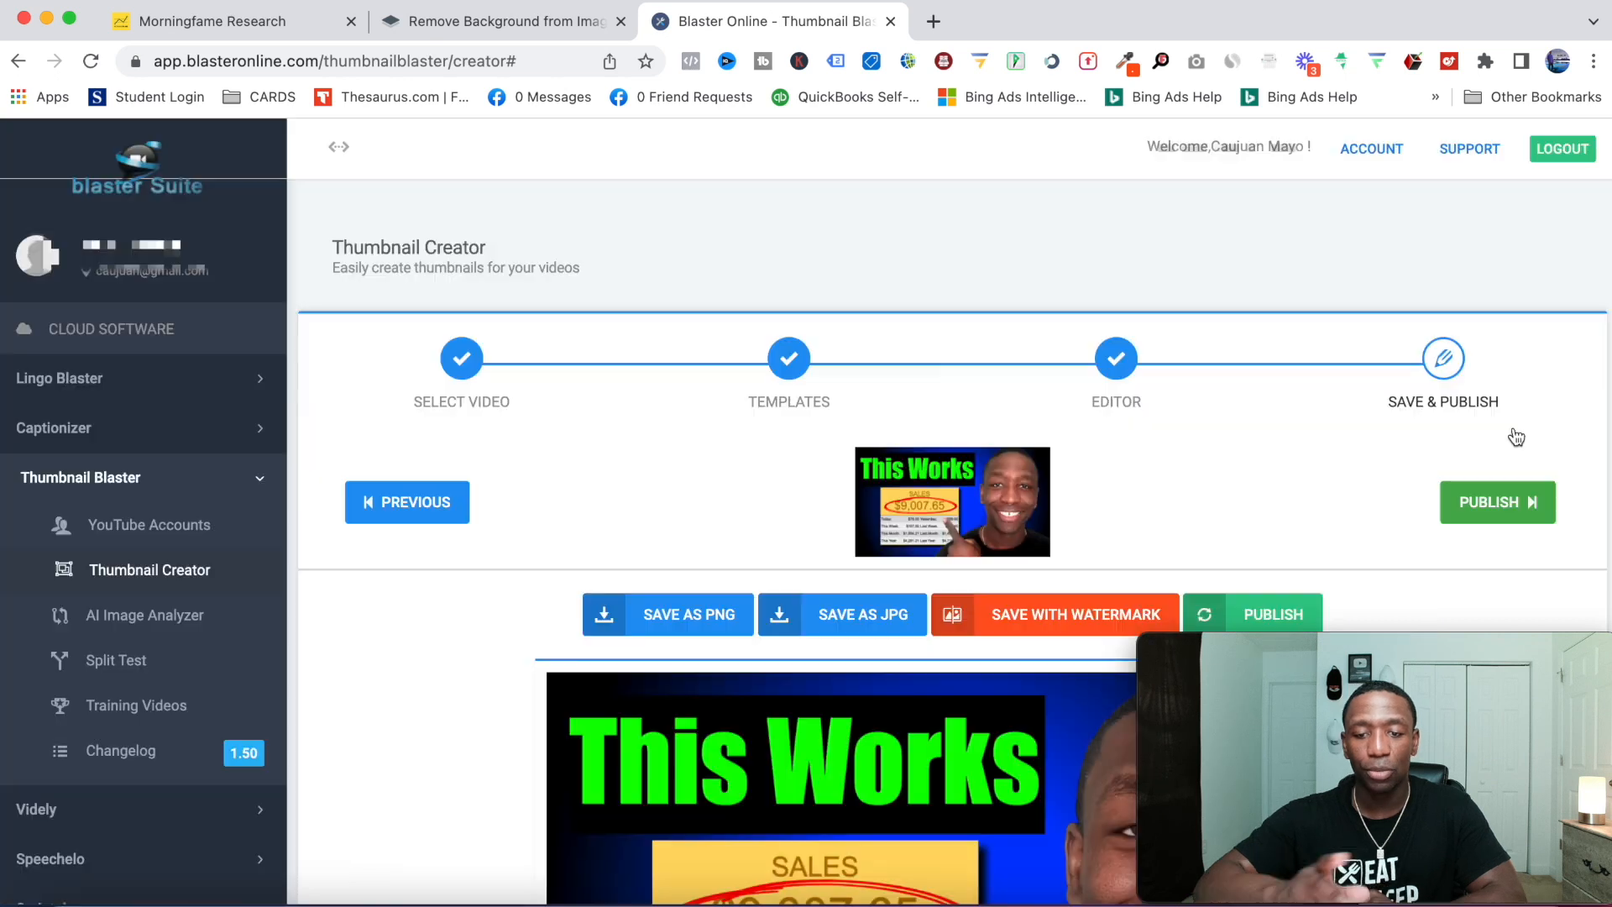
- Export the finished thumbnail as a PNG image
scroll(1315, 496, down, 5)
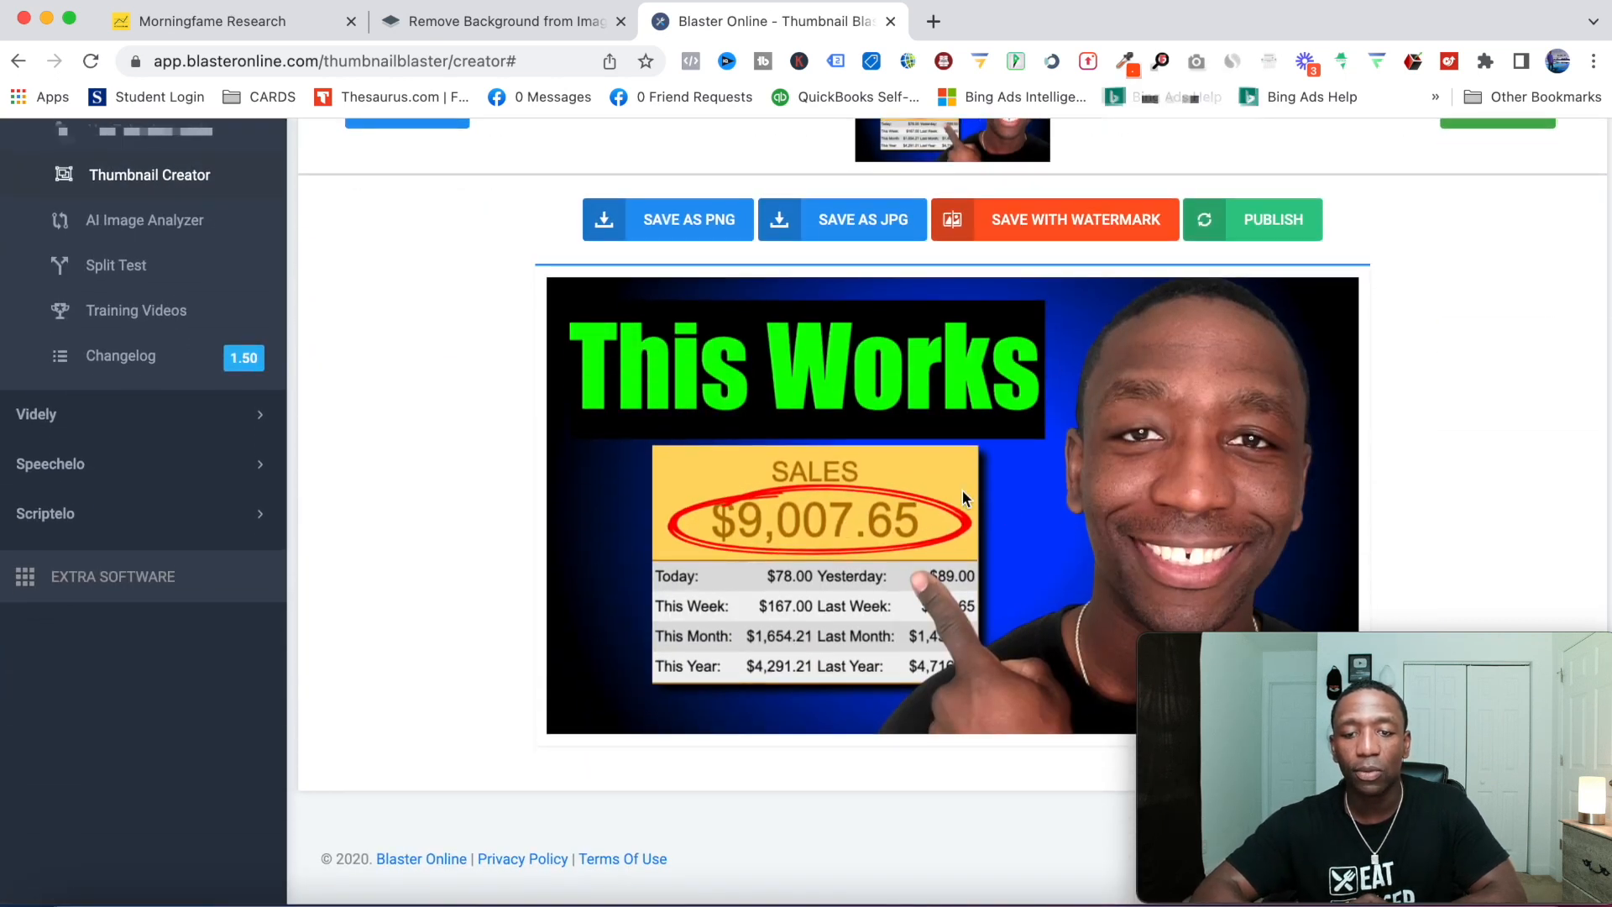
scroll(1059, 465, up, 2)
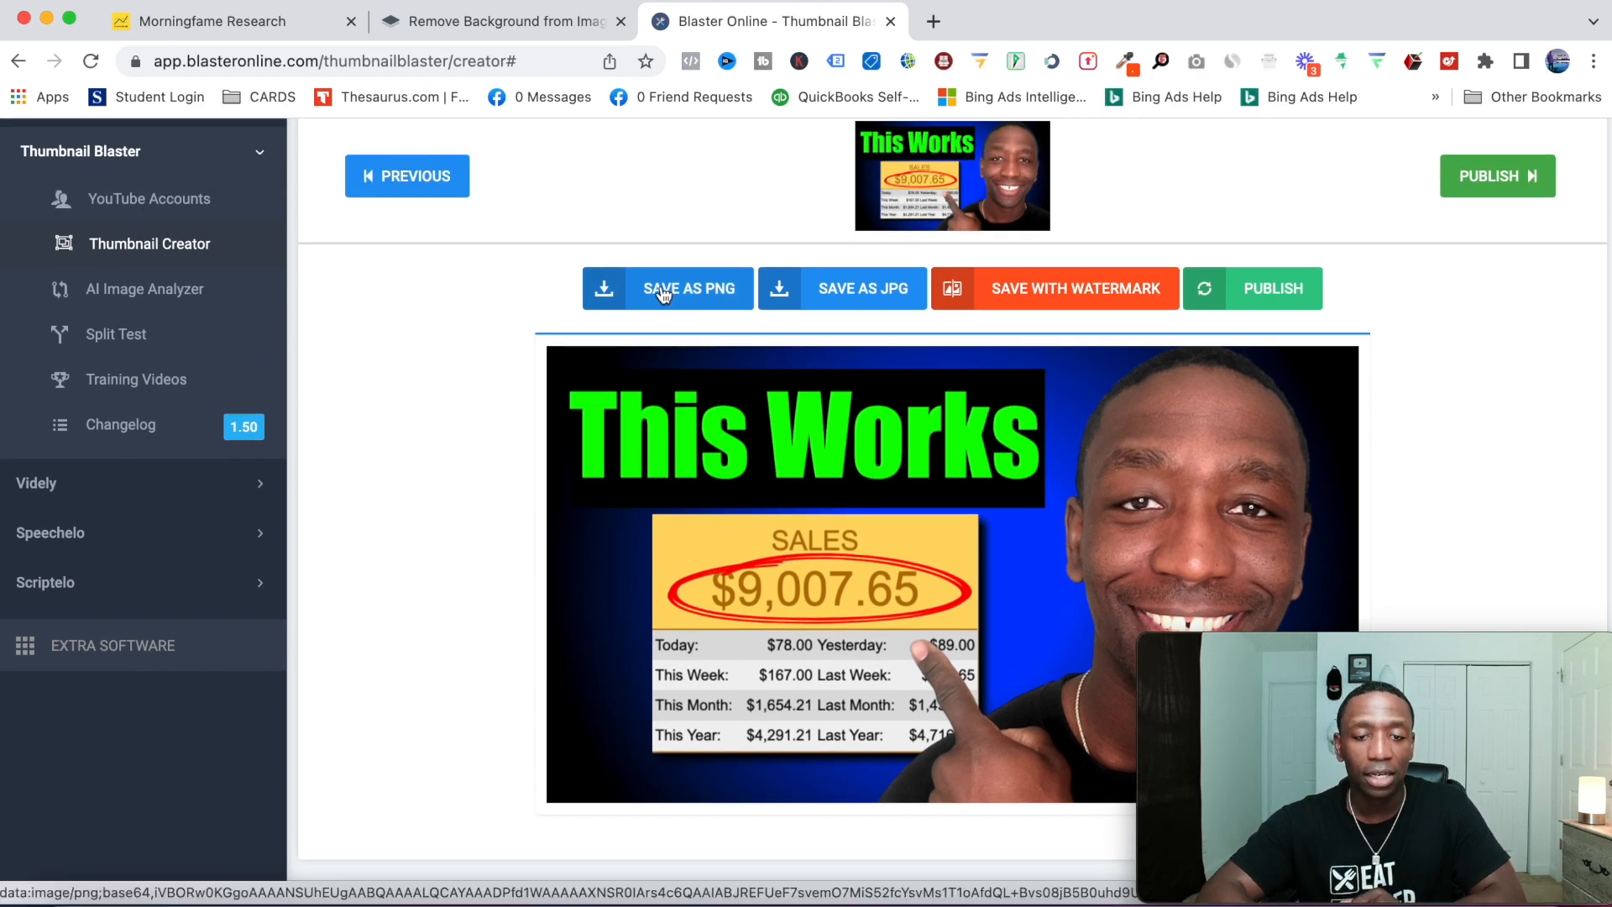
click(662, 292)
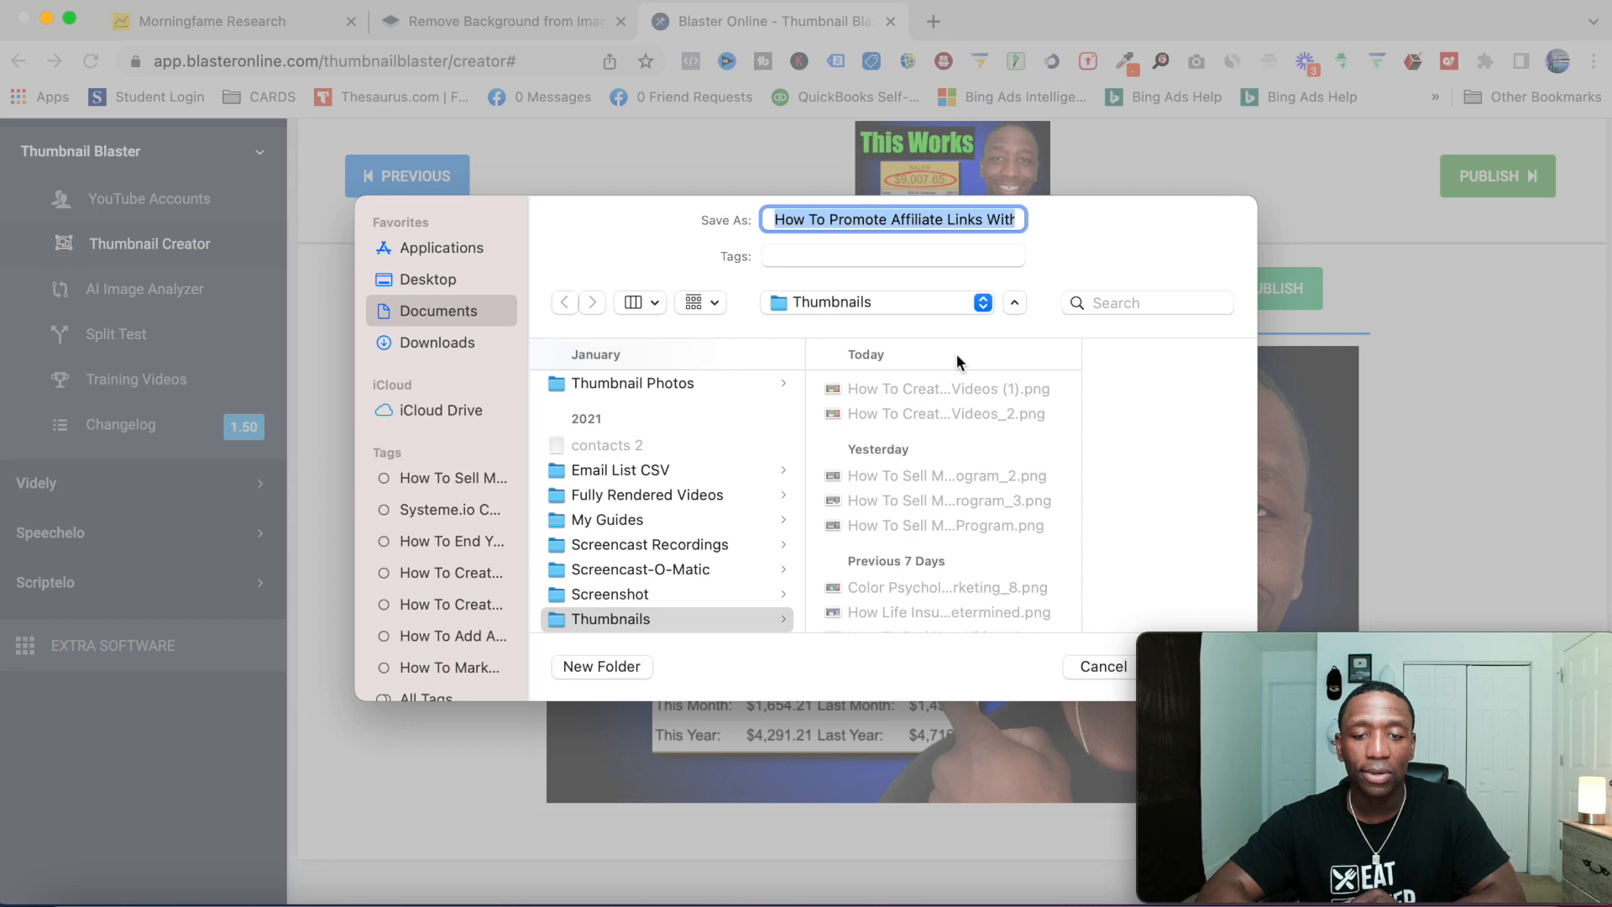